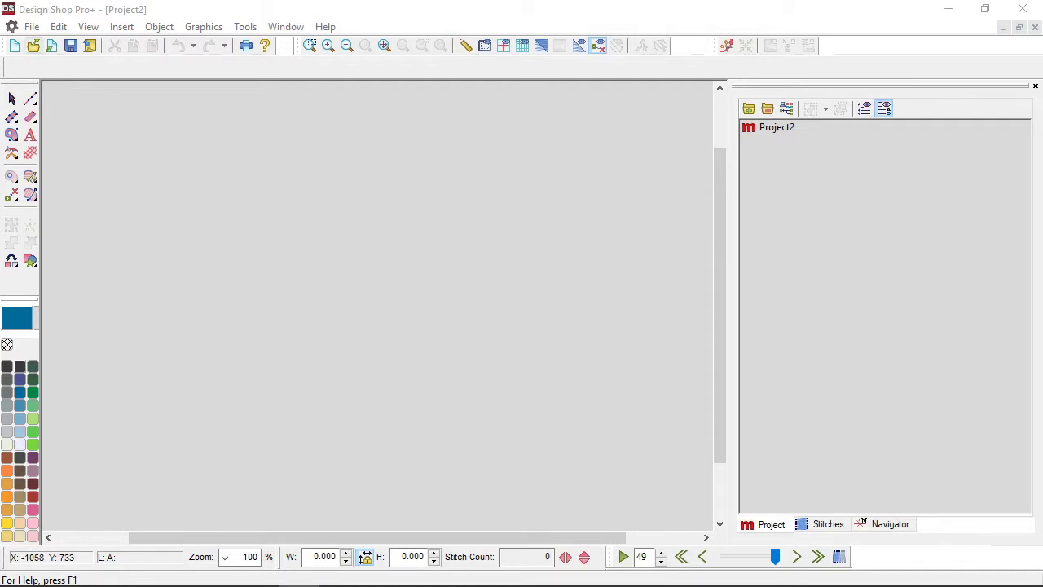
- Open the artwork file Lines.bmp from the Graphics folder inside Designs
key("ctrl+o")
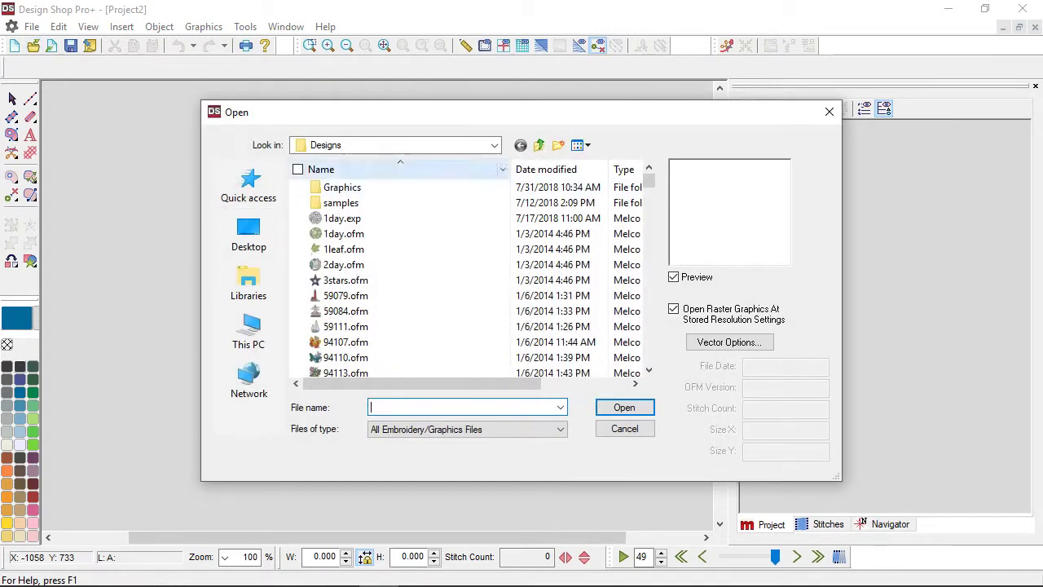
double_click(341, 187)
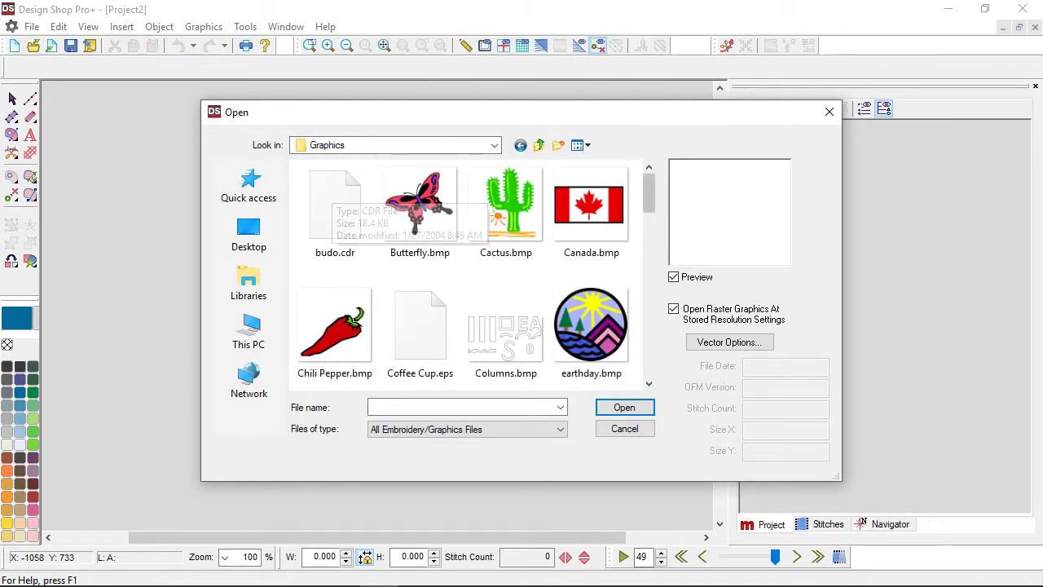
scroll(469, 277, "down", 5)
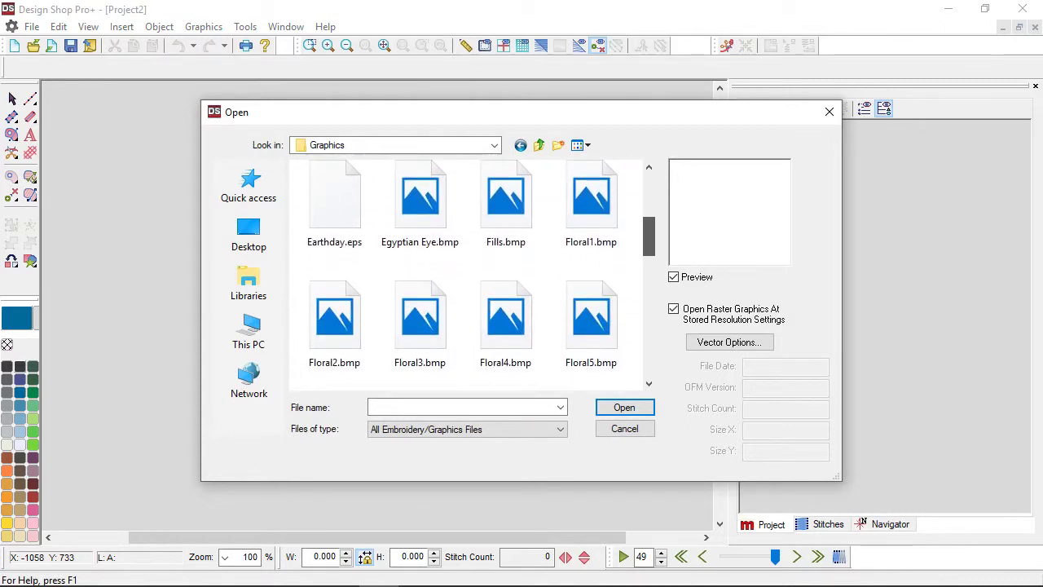
scroll(469, 277, "down", 5)
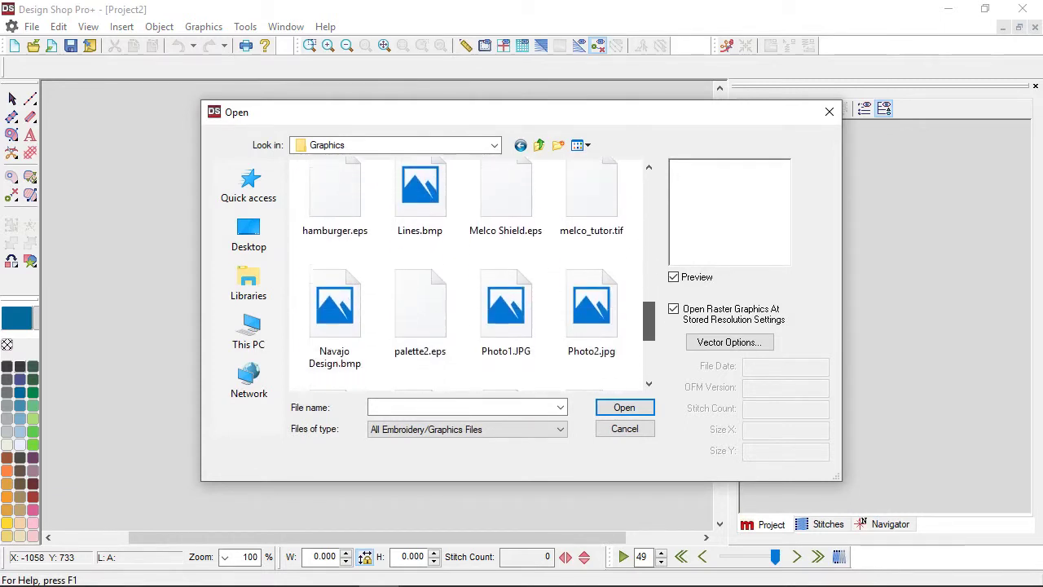
scroll(468, 277, "down", 2)
scroll(469, 278, "up", 2)
scroll(469, 277, "up", 2)
scroll(469, 277, "down", 1)
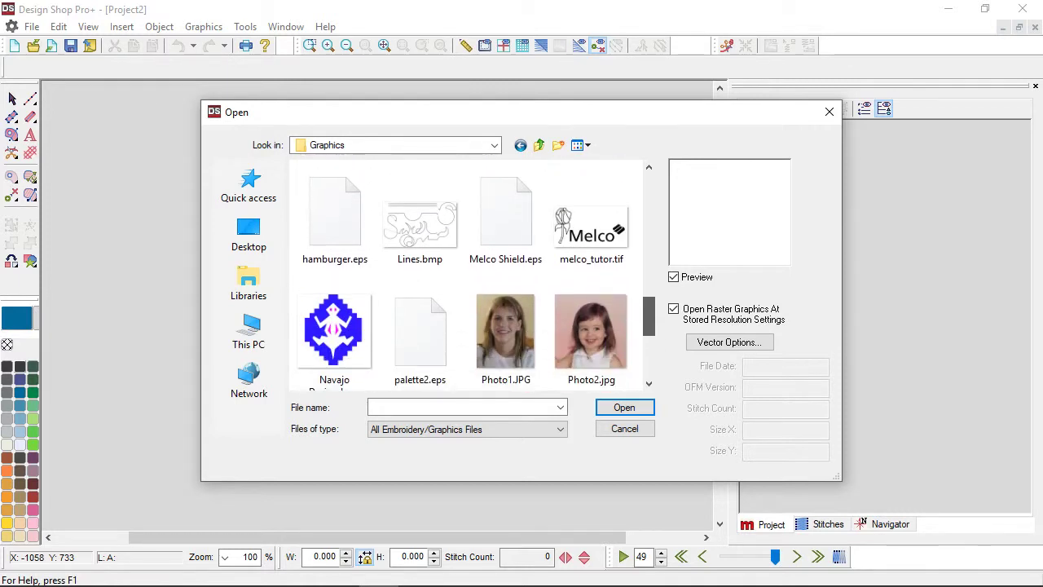
left_click(420, 225)
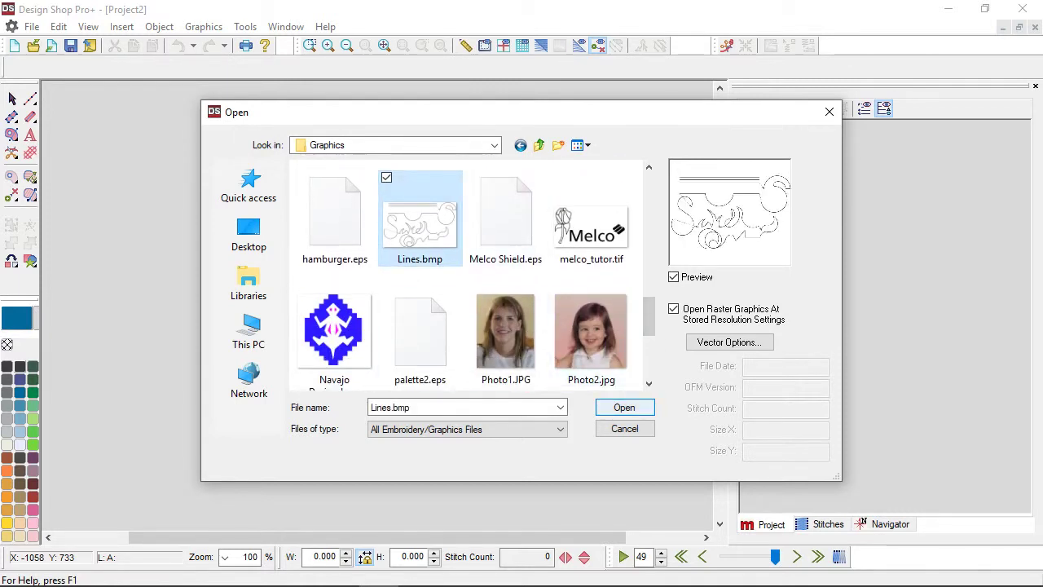
left_click(642, 409)
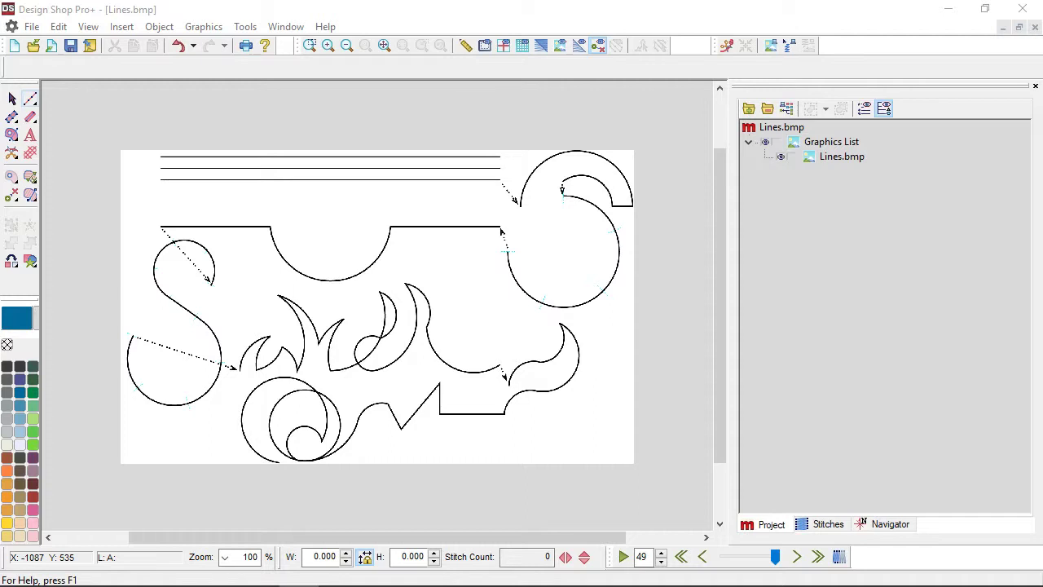
- Activate the Walk input method with the Floral Pink thread colour and turn on the 3D stitch view
left_click(30, 99)
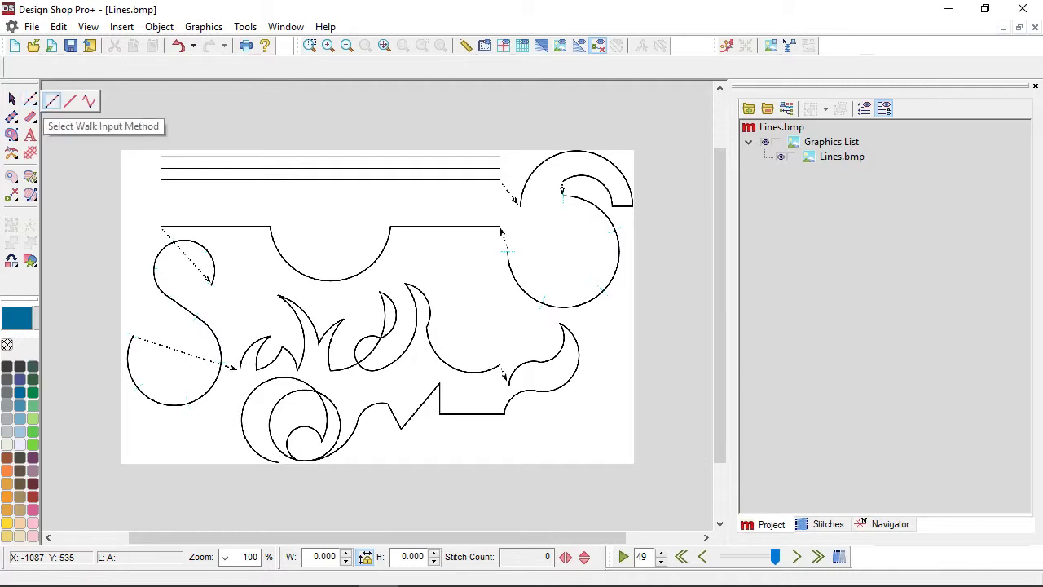
left_click(51, 100)
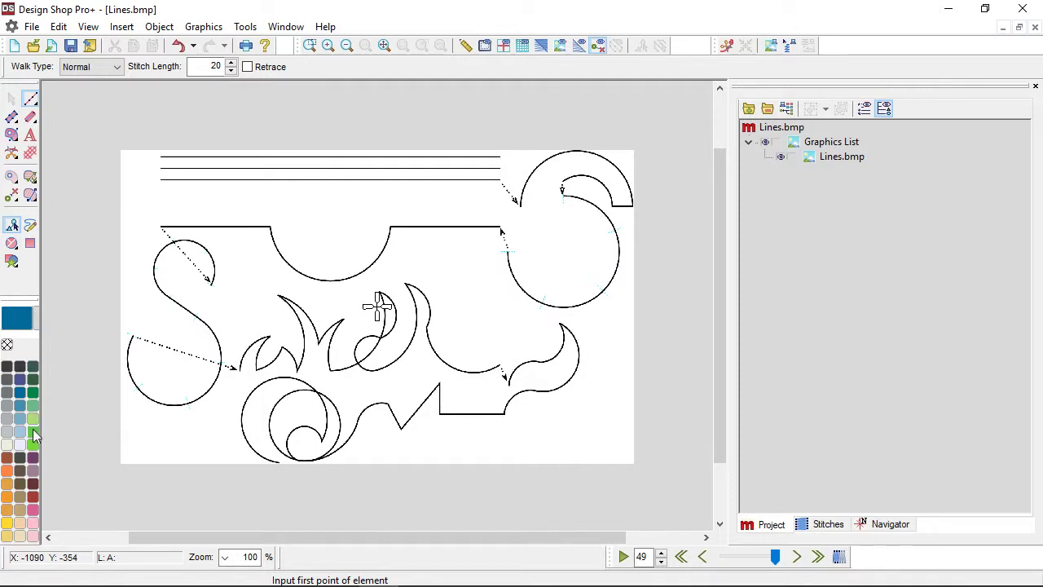
left_click(37, 510)
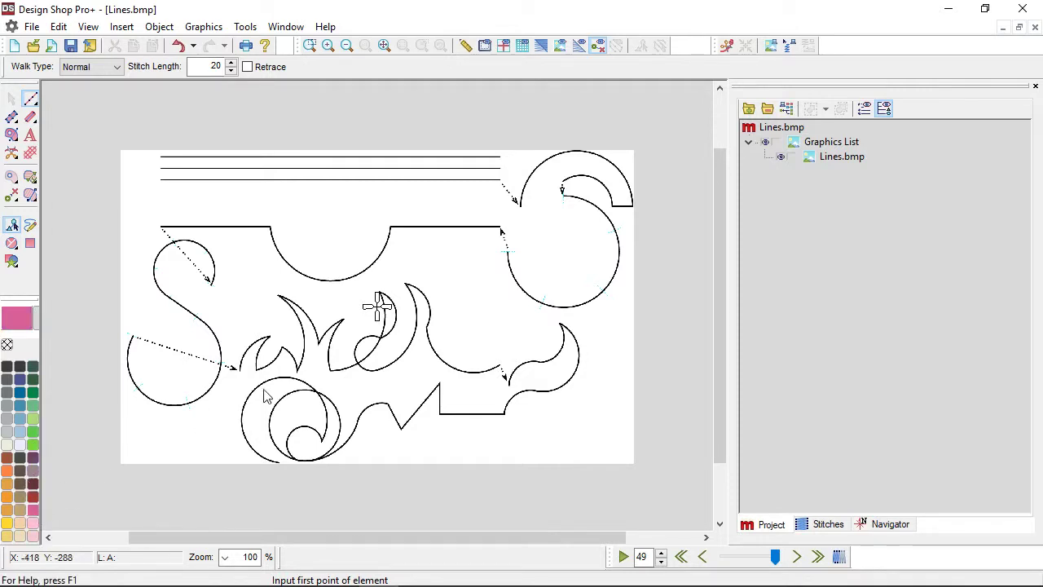
left_click(542, 47)
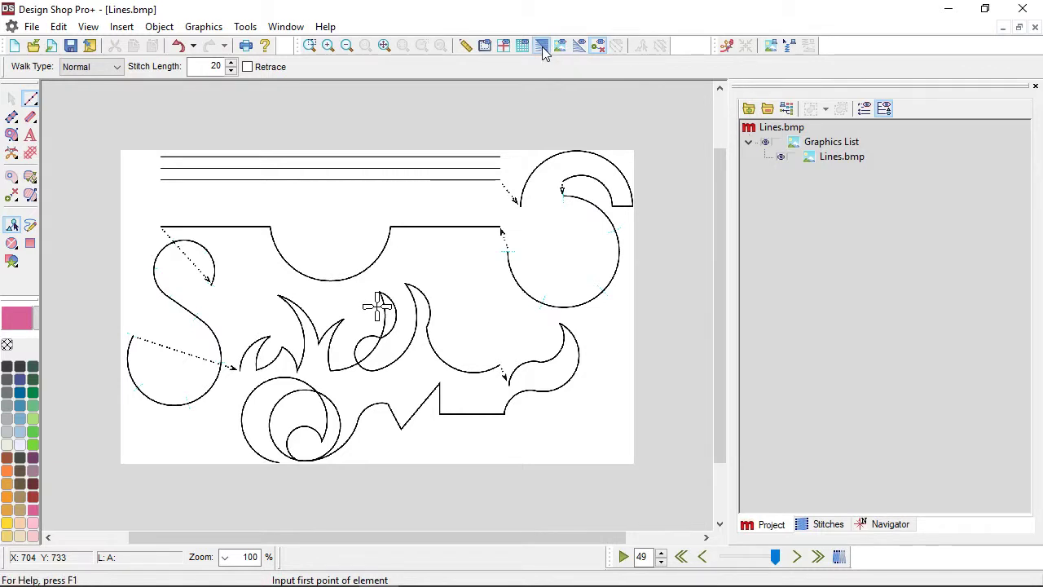
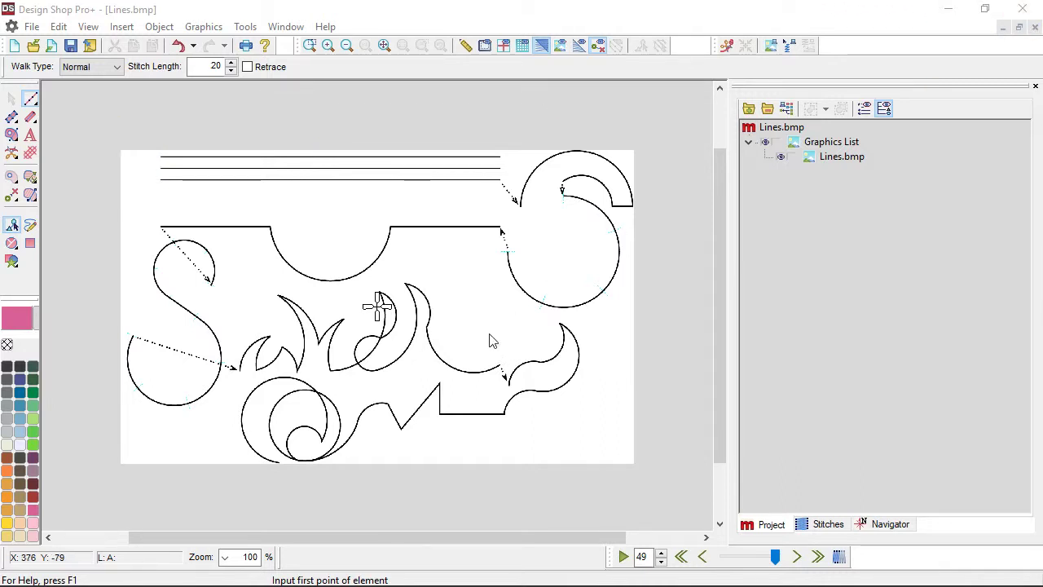
- Digitize a normal walk stitch along the topmost horizontal line of the artwork, from its right end to its left end
scroll(495, 169, "up", 3)
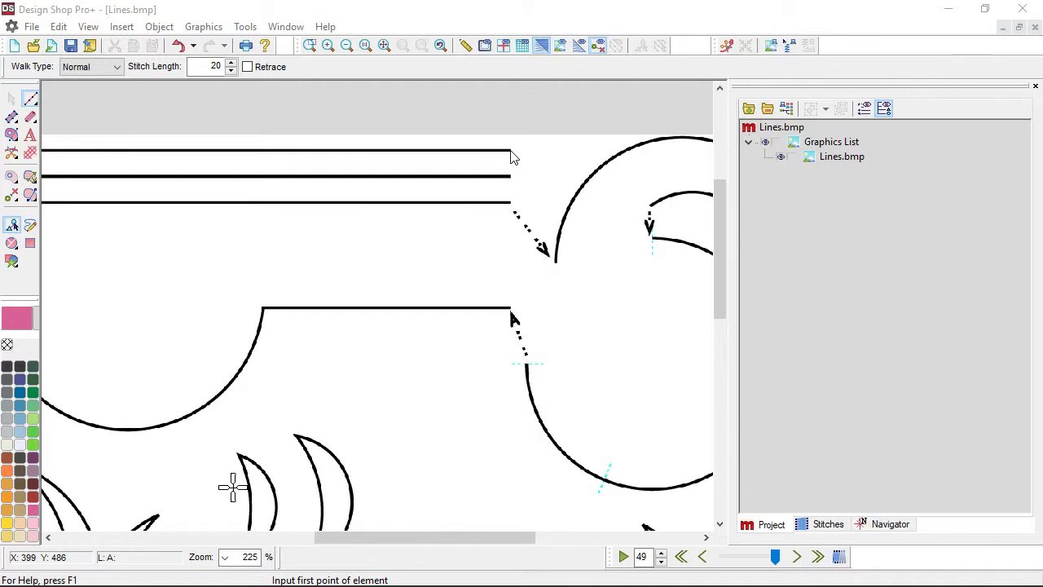
left_click(510, 150)
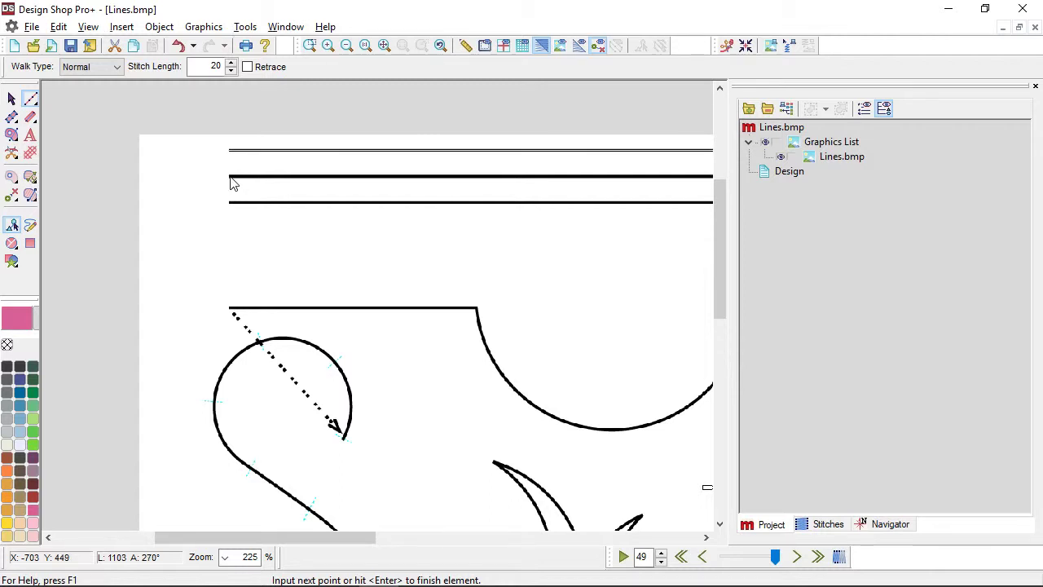
key("Return")
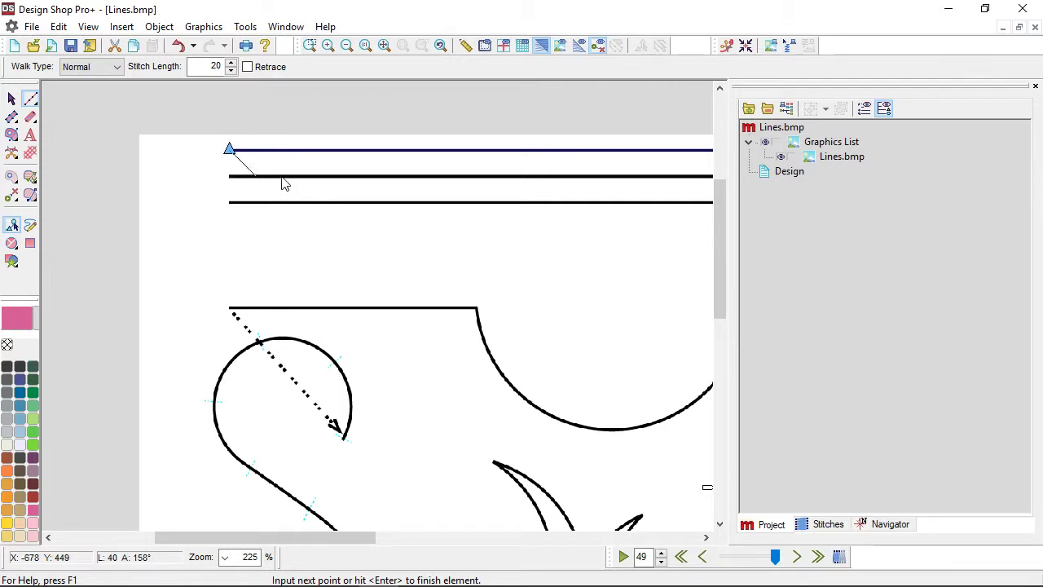
scroll(559, 181, "down", 2)
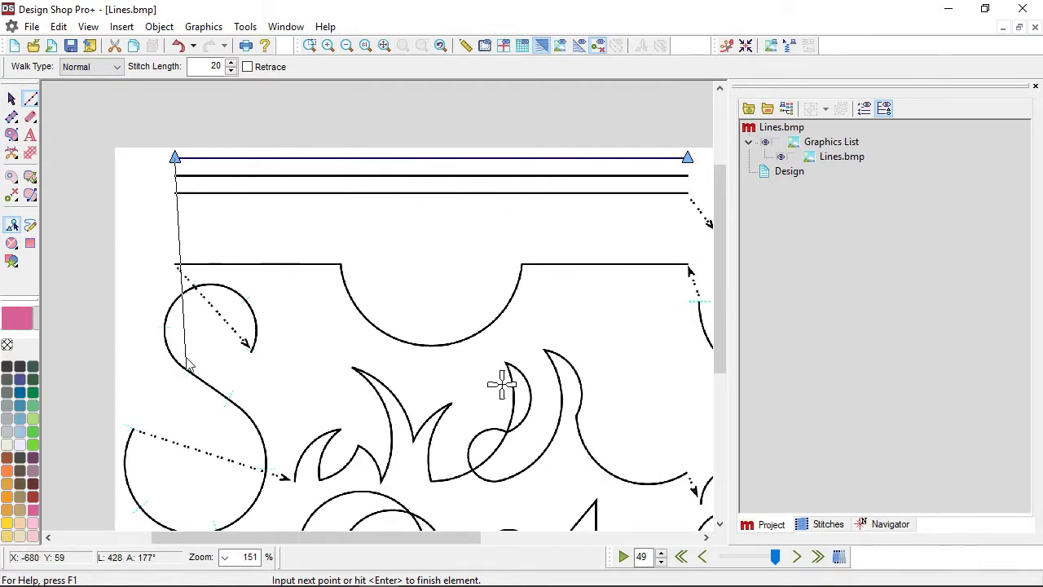
key("Return")
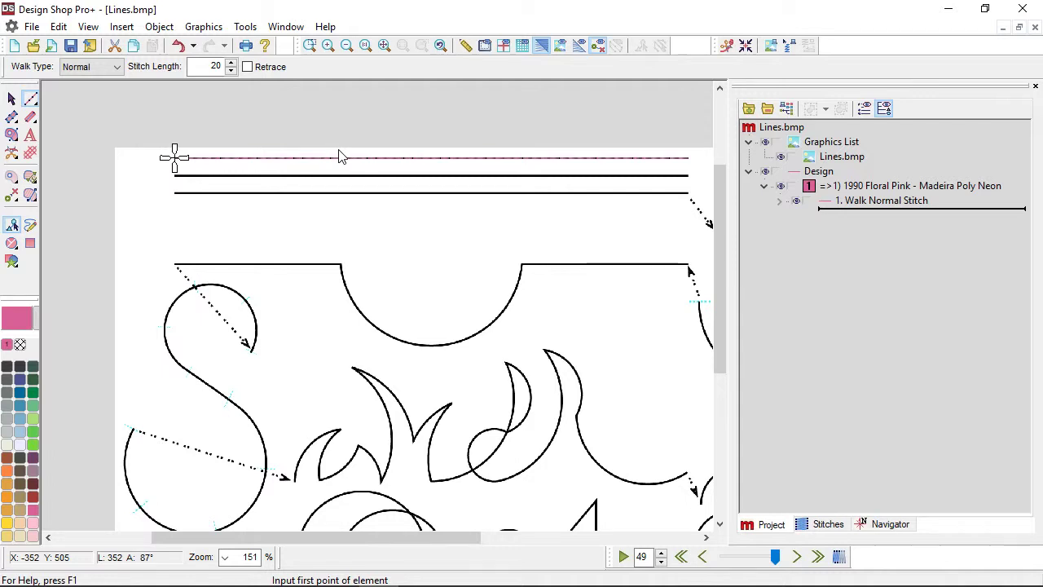
- Set the thread width in the 3D settings to 5 pts
right_click(542, 46)
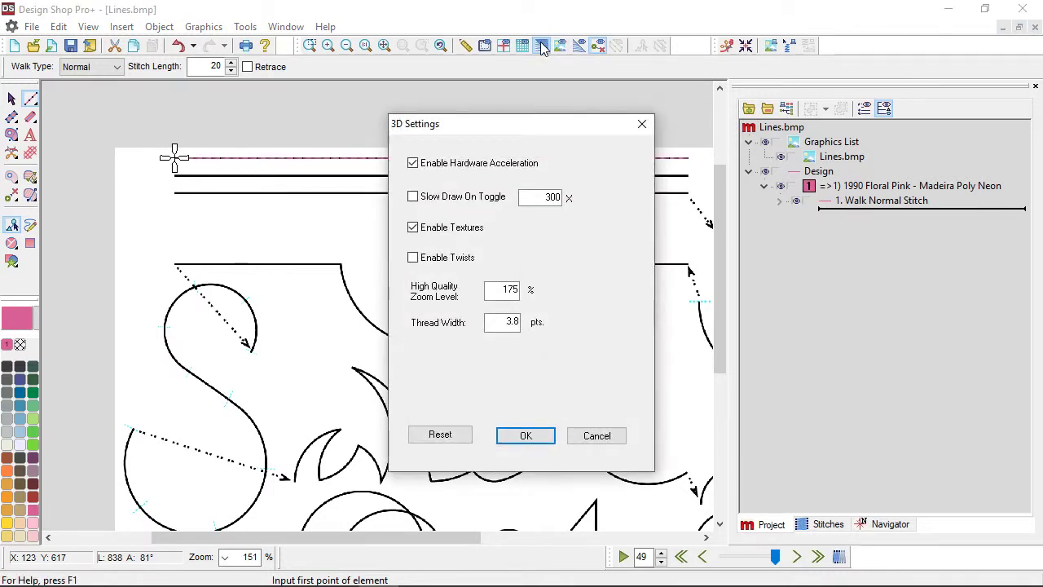
double_click(506, 324)
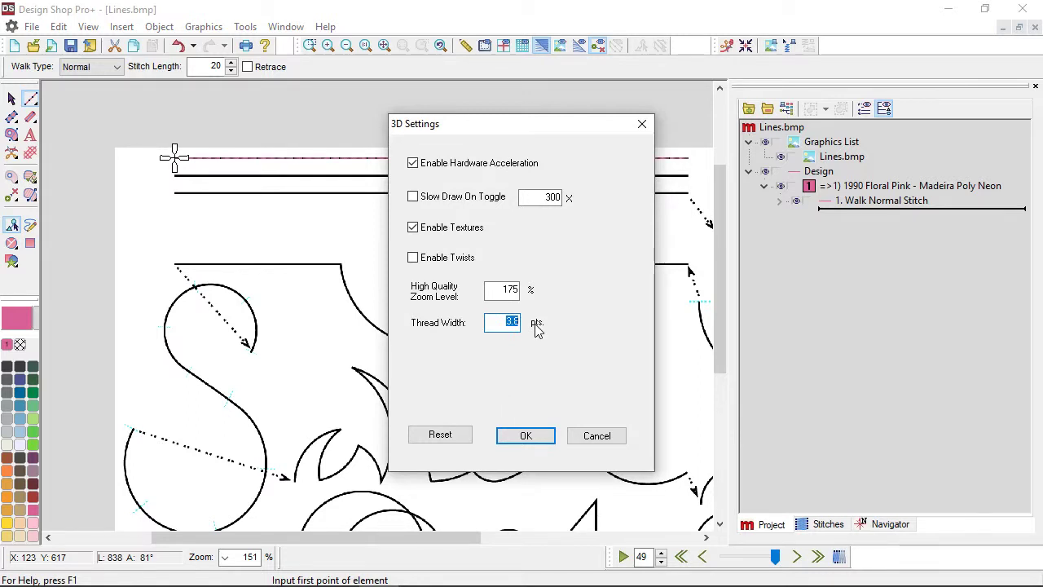
type("5")
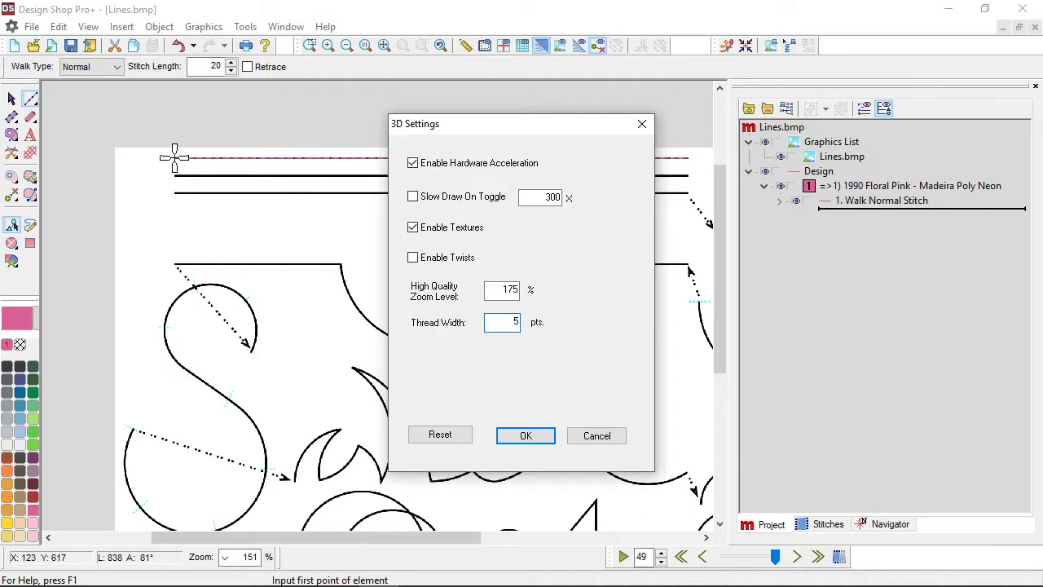
left_click(527, 438)
- Examine the 3D thread rendering of the walk stitch on the topmost line and its start and end points
scroll(365, 228, "up", 2)
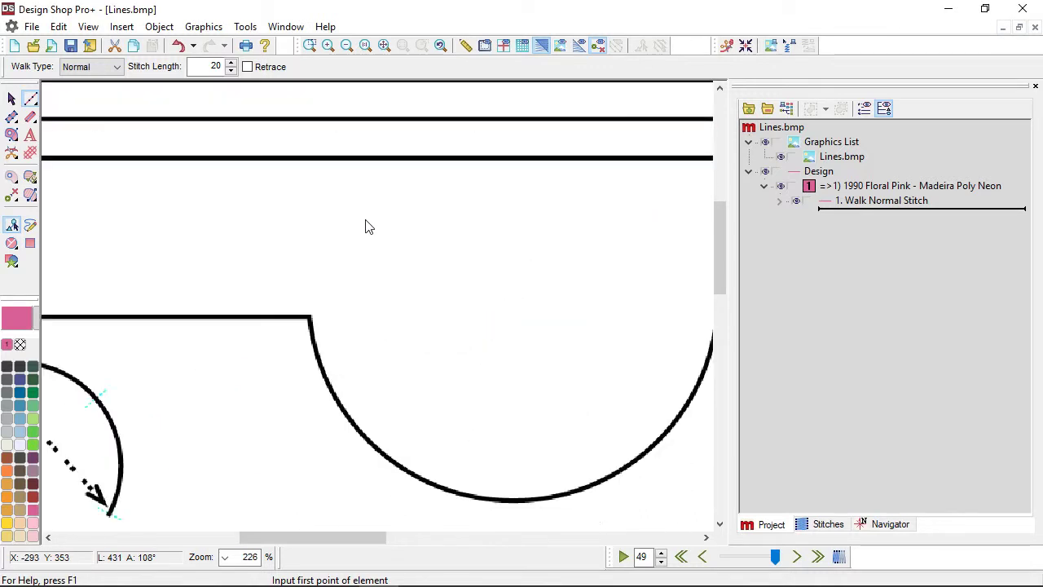
scroll(365, 228, "up", 1)
scroll(375, 225, "left", 2)
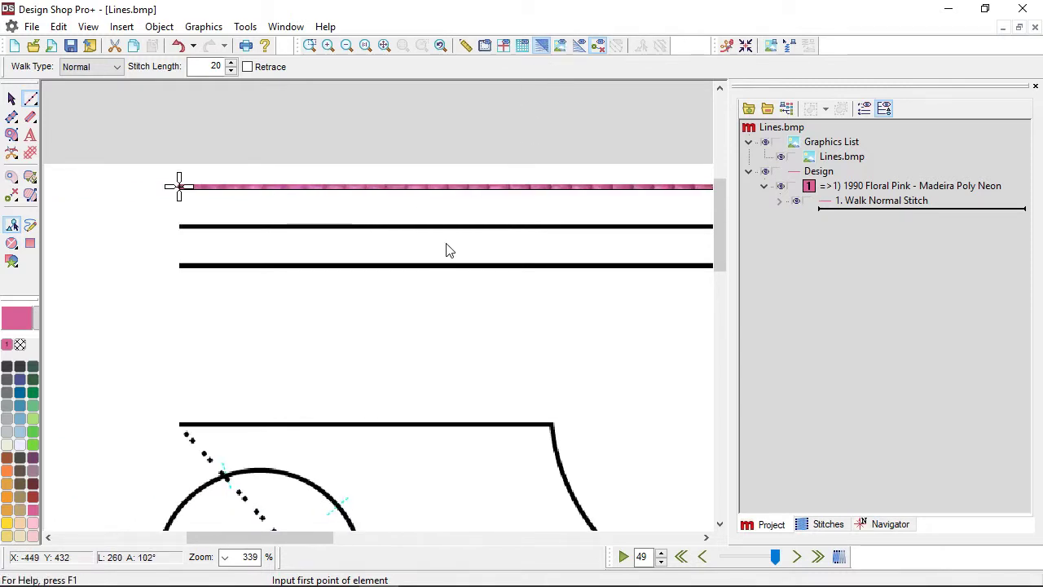
scroll(450, 249, "left", 3)
scroll(449, 249, "down", 1)
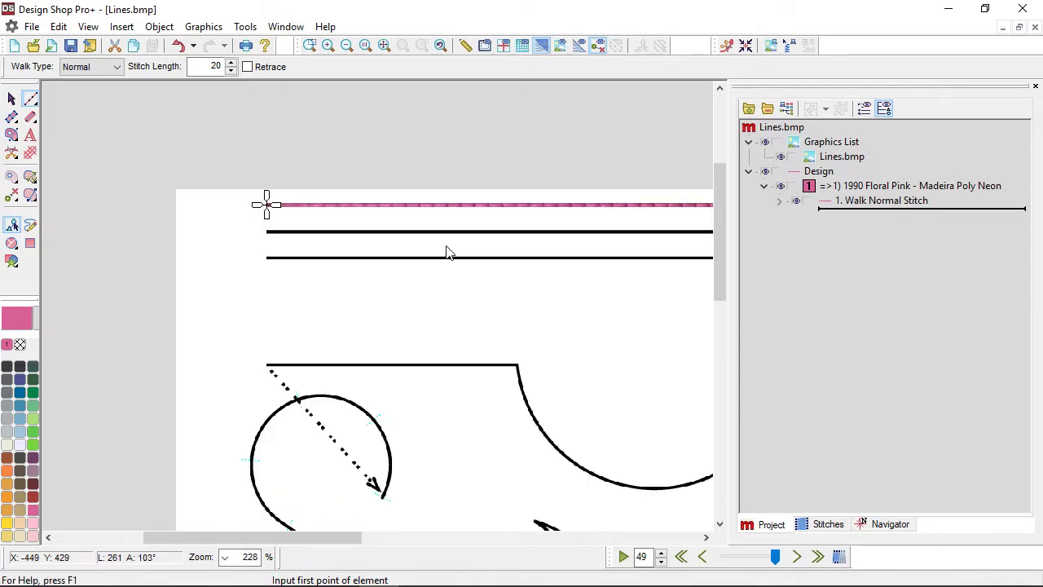
scroll(498, 236, "right", 4)
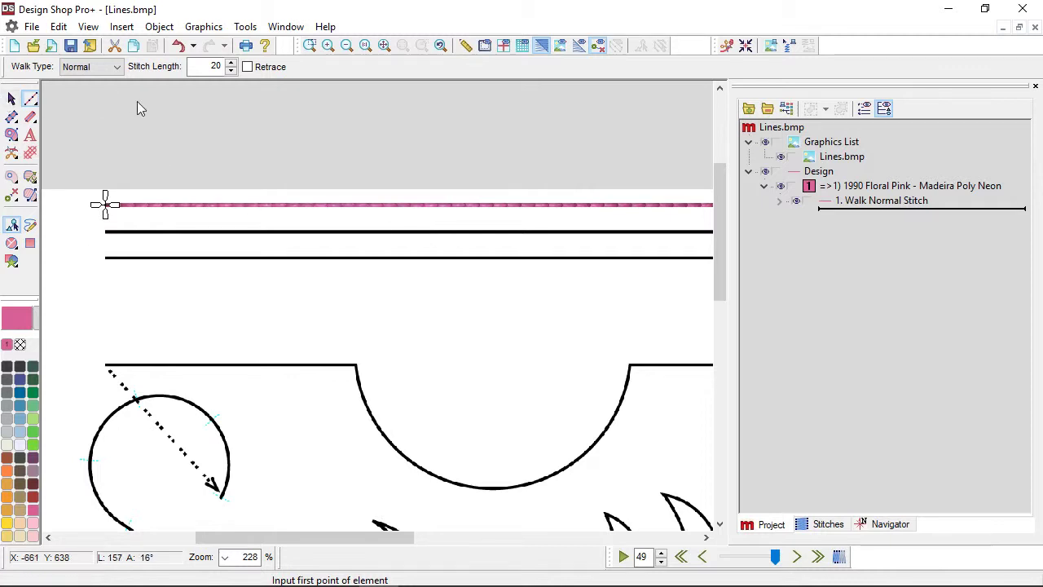
key("Escape")
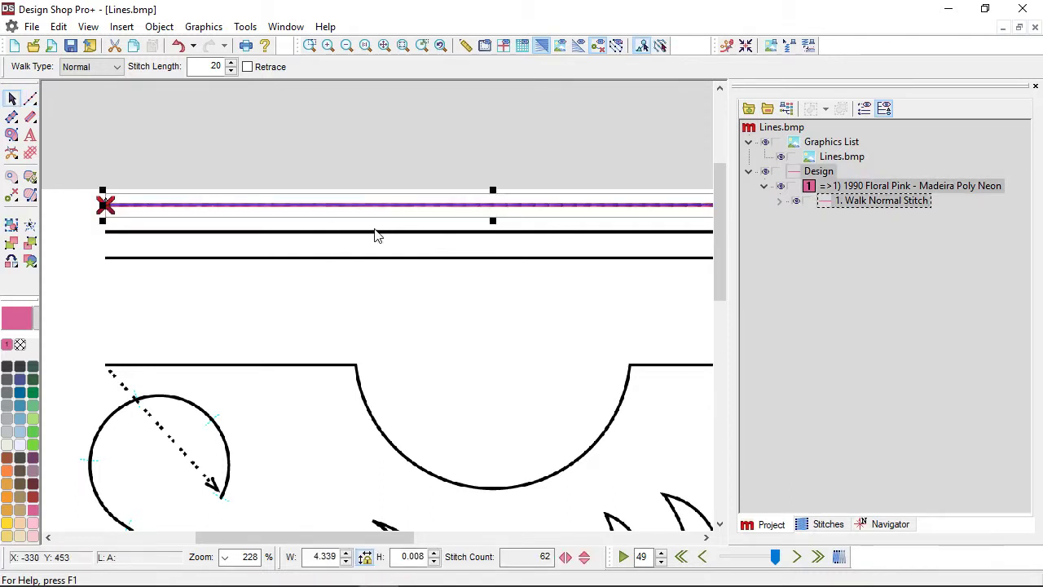
scroll(384, 237, "down", 2)
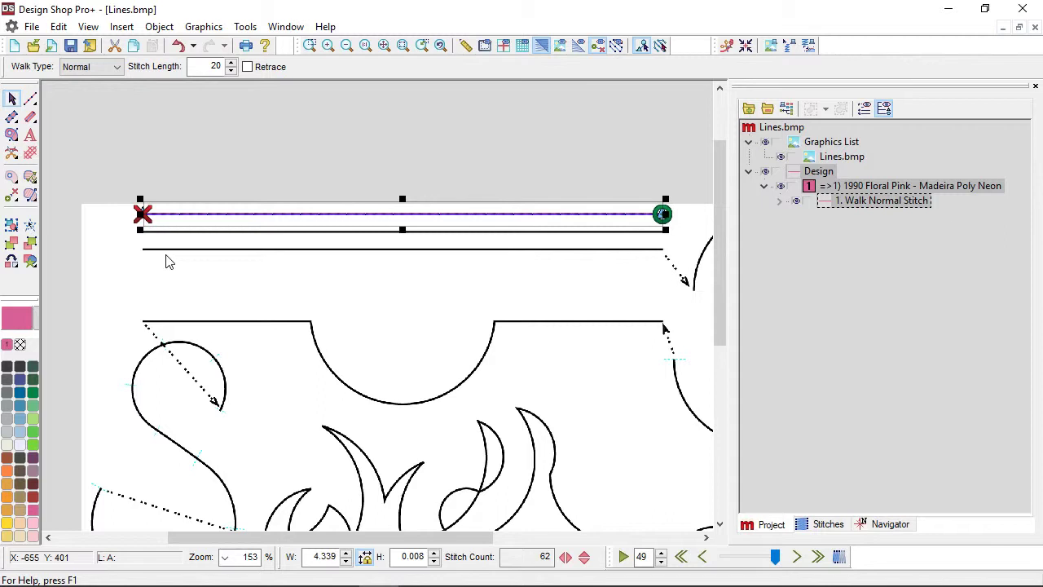
- Digitize a normal walk stitch with Retrace enabled along the second horizontal line, from its left end to its right end
left_click(30, 100)
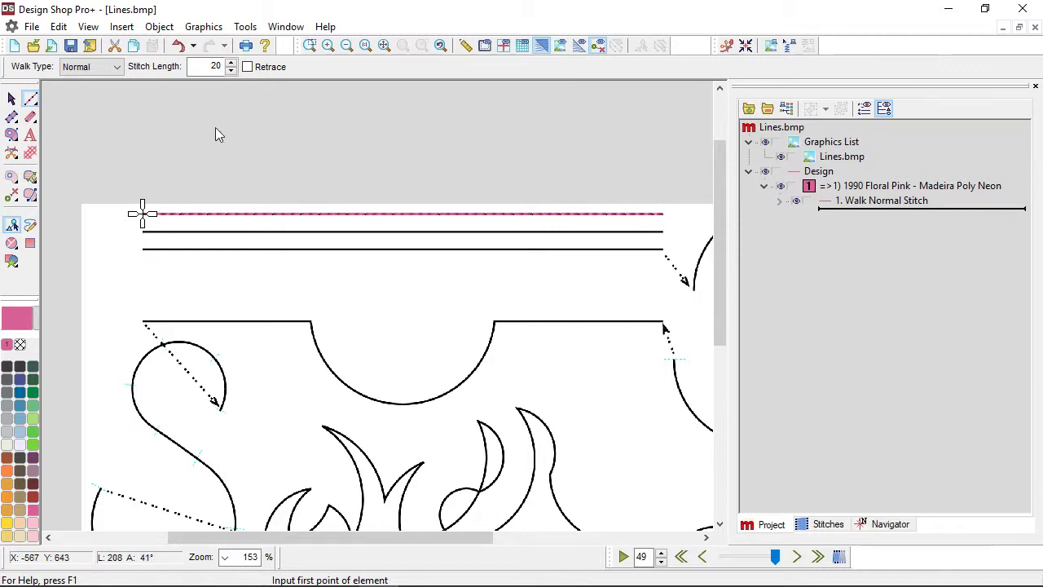
left_click(247, 67)
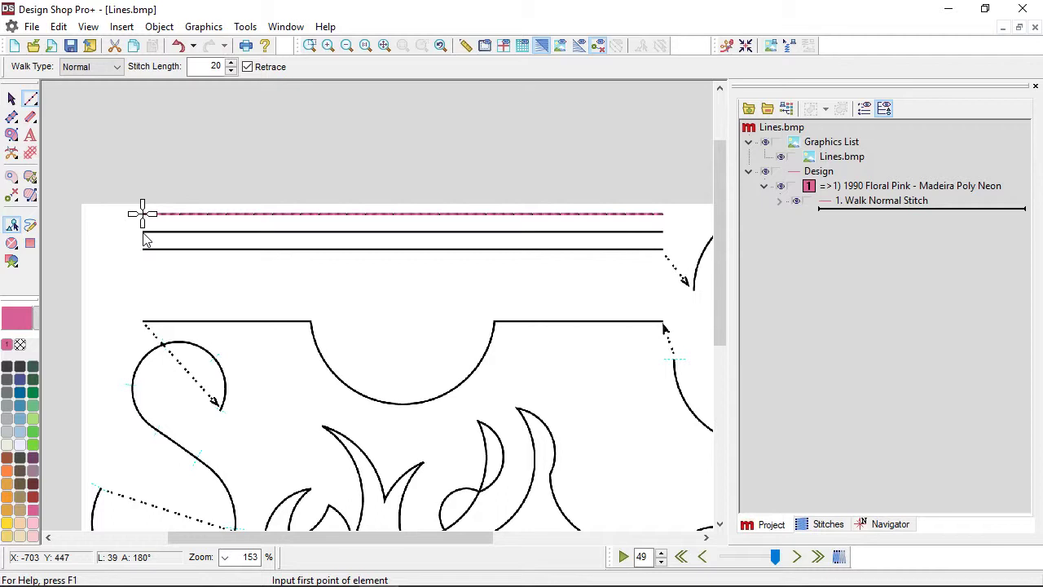
left_click(143, 233)
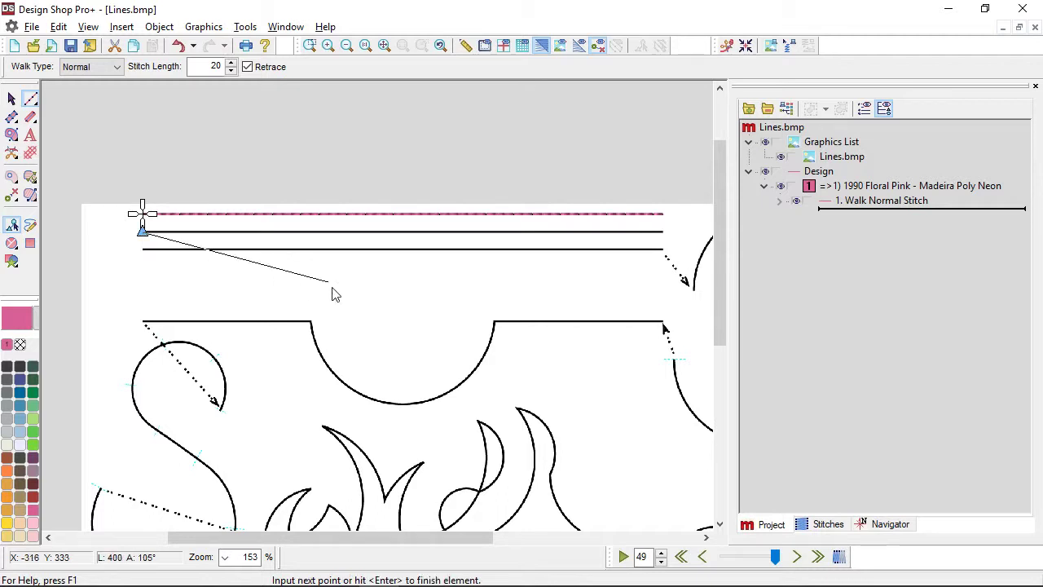
left_click(662, 234)
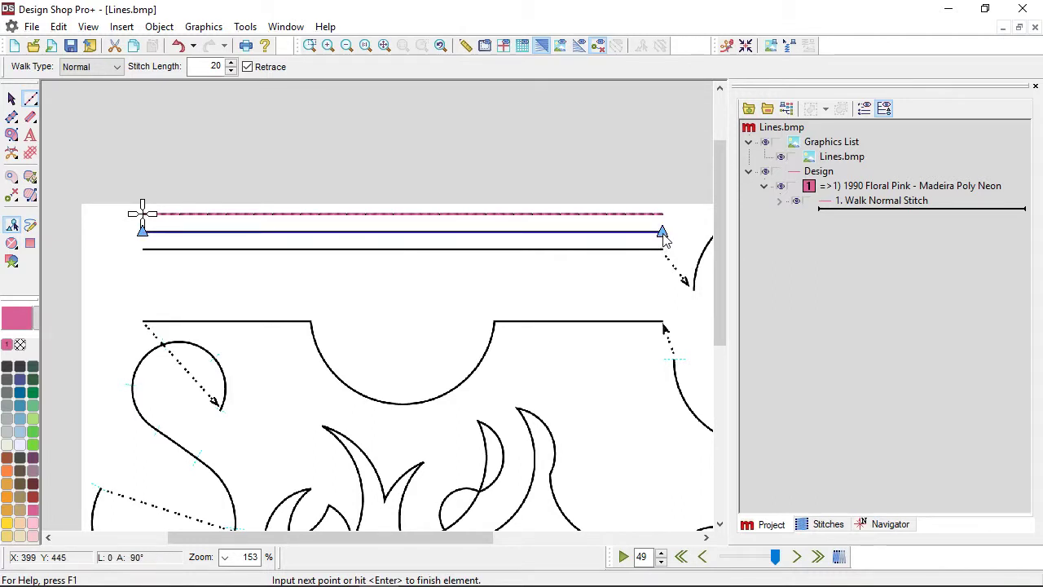
key("Return")
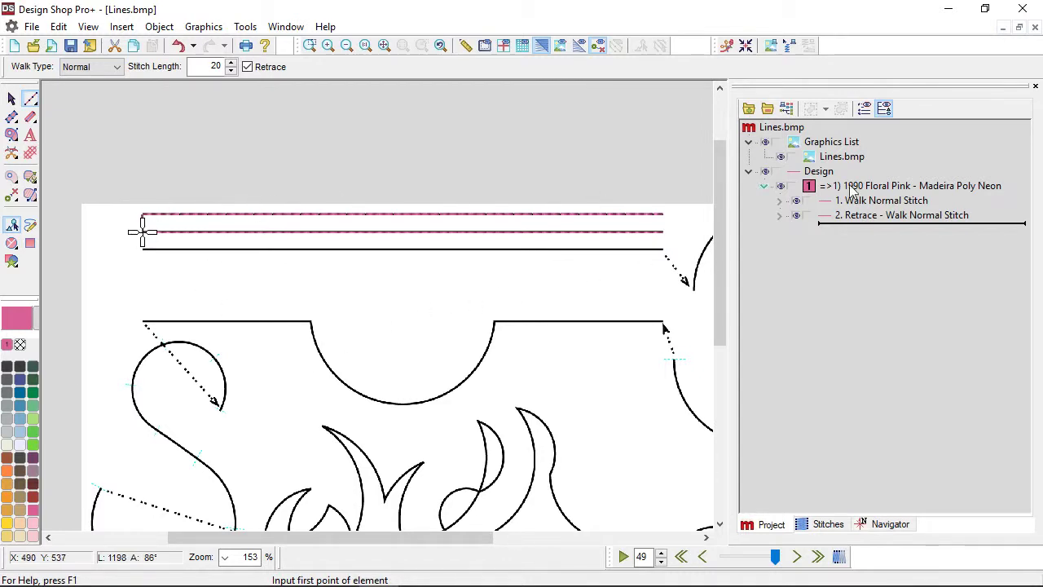
- Compare the start and end points and stitch counts of the plain walk element and the retraced walk element
left_click(871, 201)
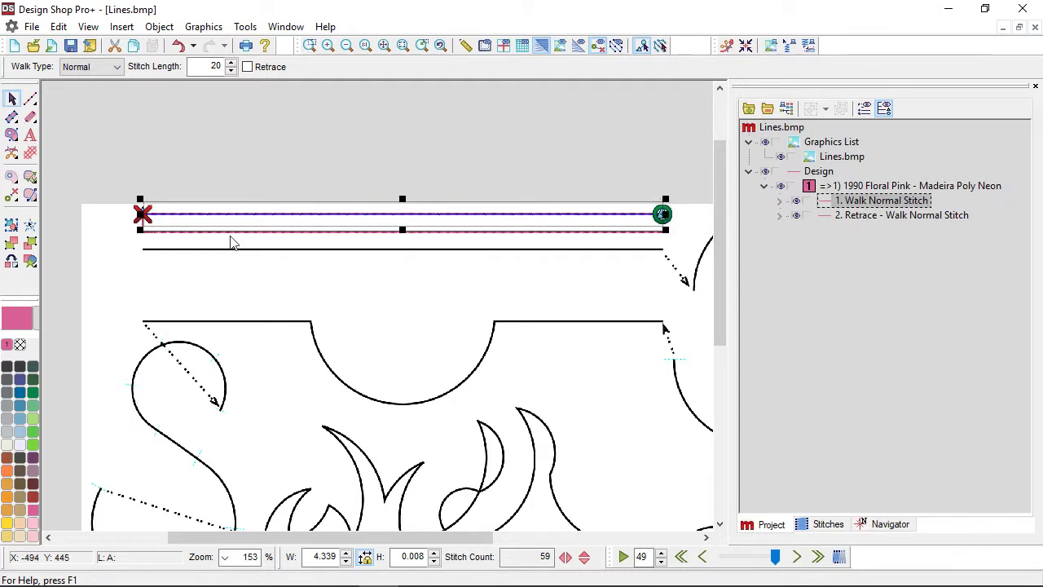
left_click(922, 217)
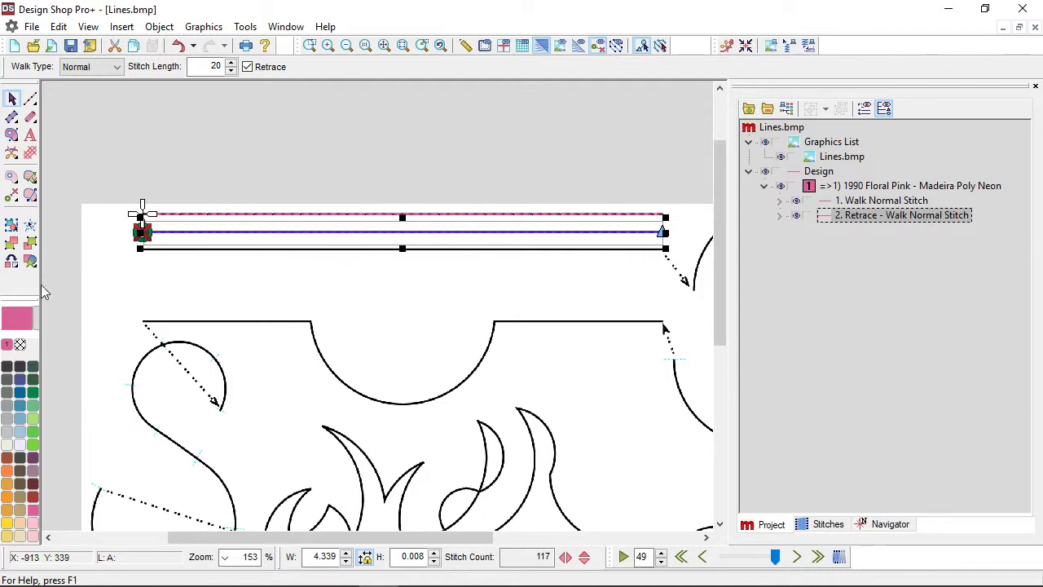
left_click(159, 277)
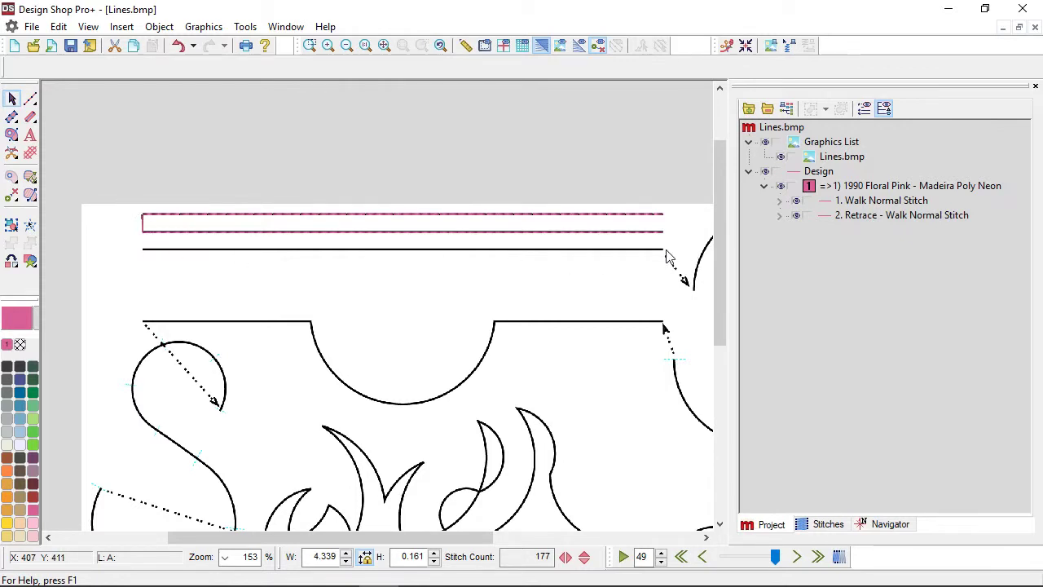
left_click(882, 201)
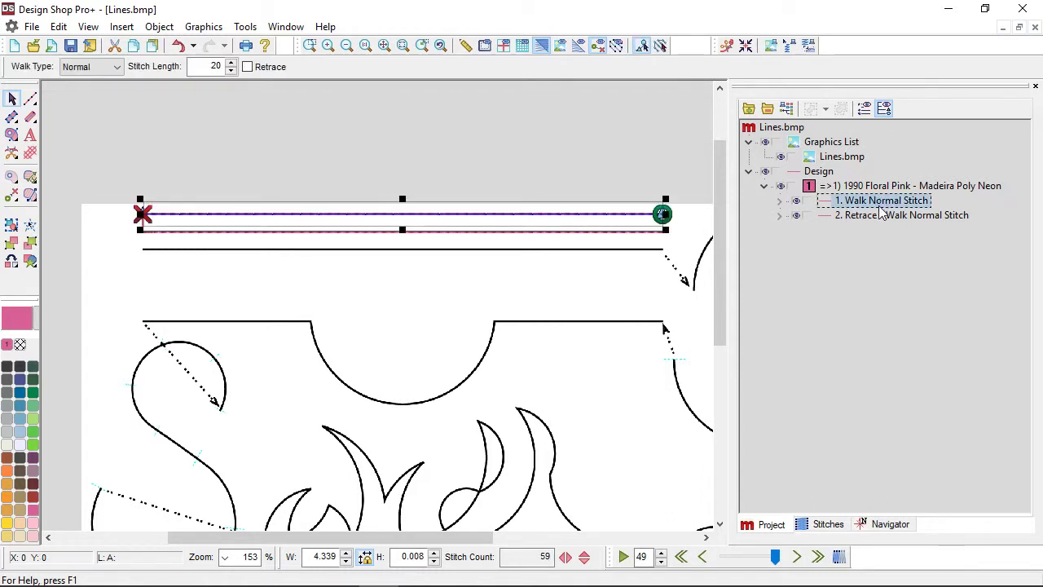
- Duplicate the plain walk element after the retraced one and move the copy onto the third horizontal line
left_click(877, 219)
key("ctrl+v")
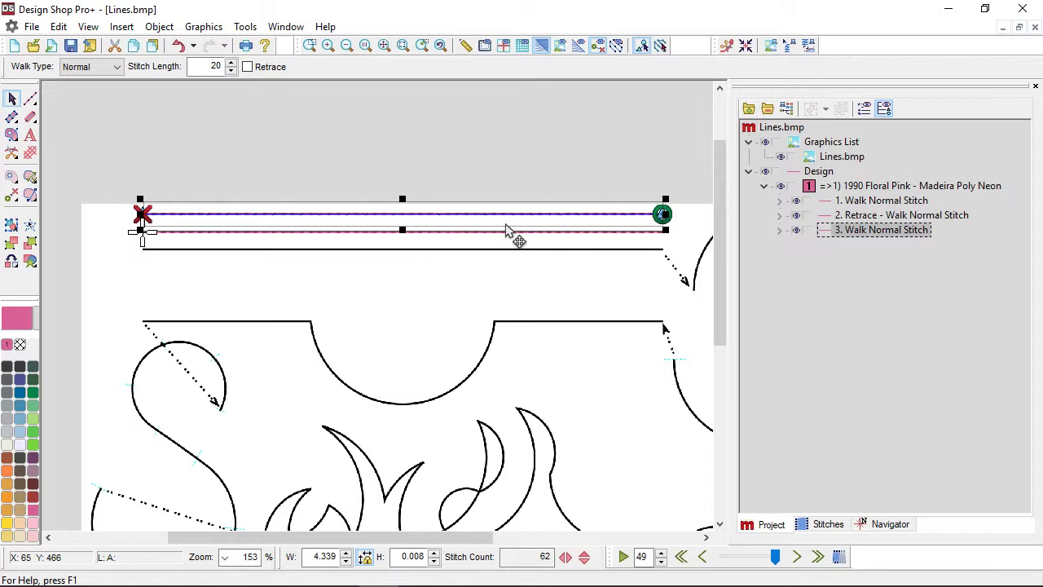
left_click_drag(505, 230, 511, 265)
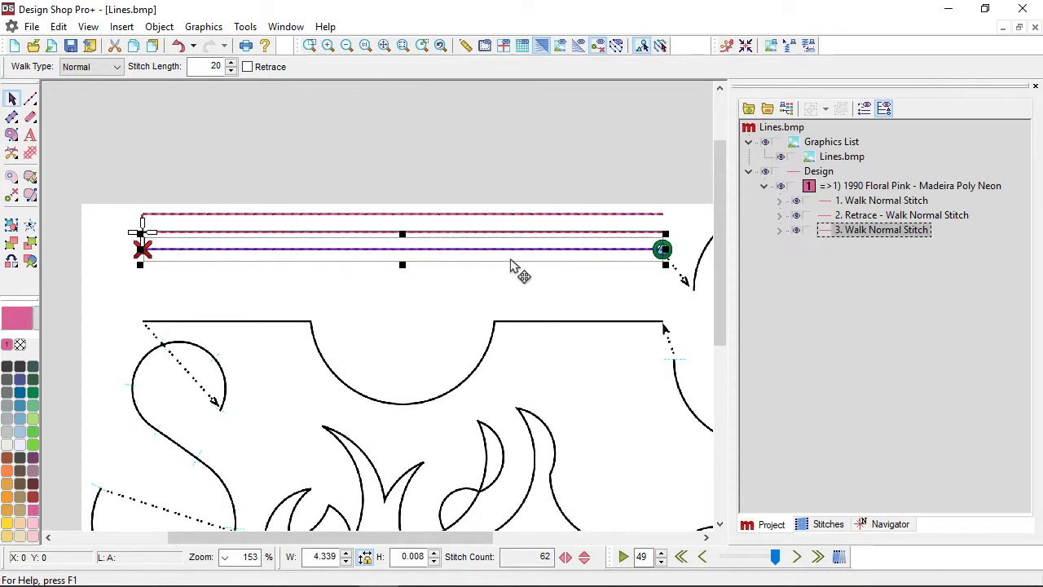
- Swap the start and end points of the walk element on the third line so it sews from left to right
scroll(201, 293, "up", 2)
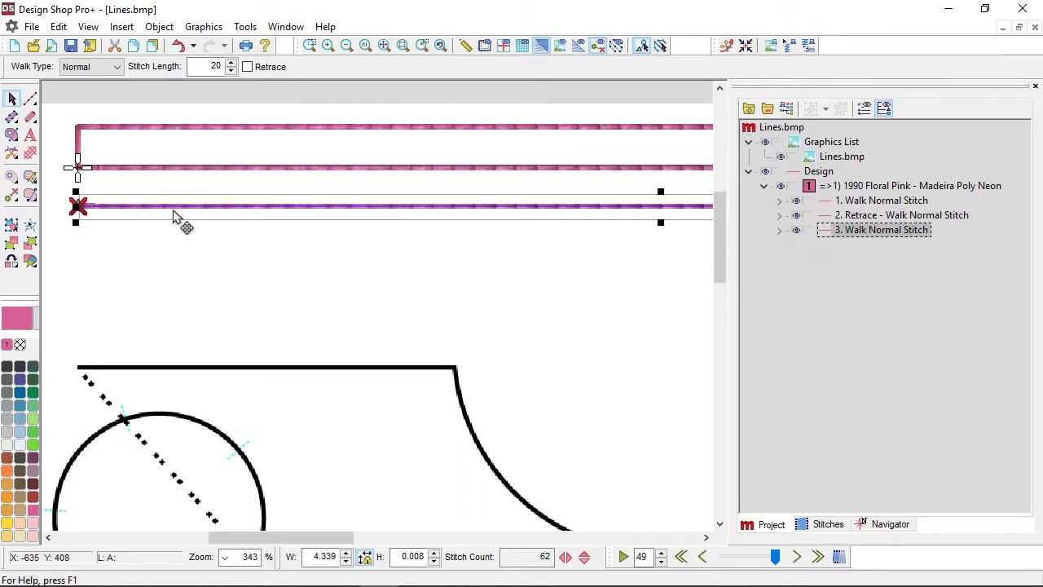
scroll(408, 277, "down", 2)
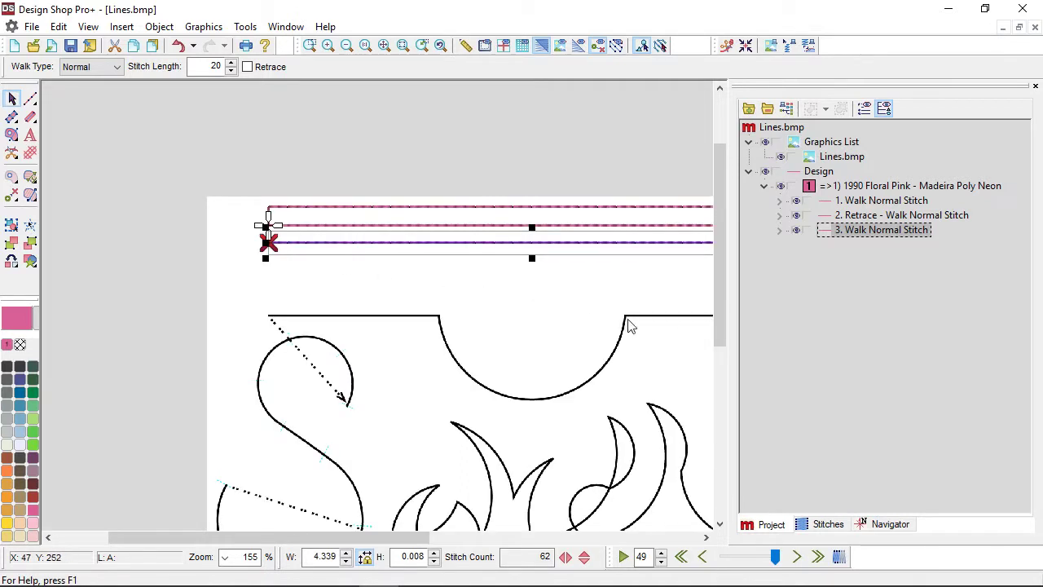
scroll(617, 302, "right", 2)
scroll(513, 300, "right", 2)
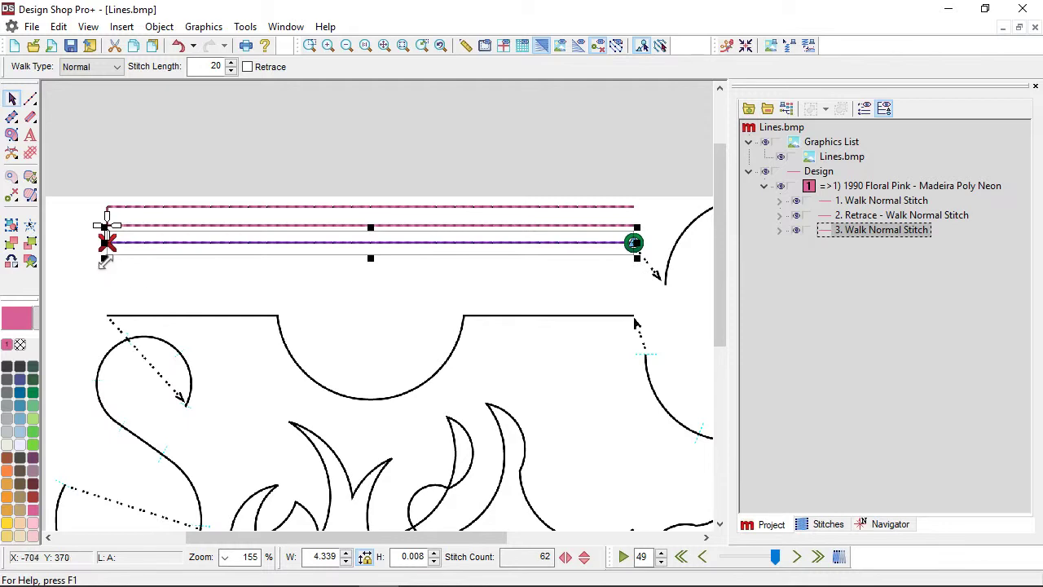
left_click(566, 558)
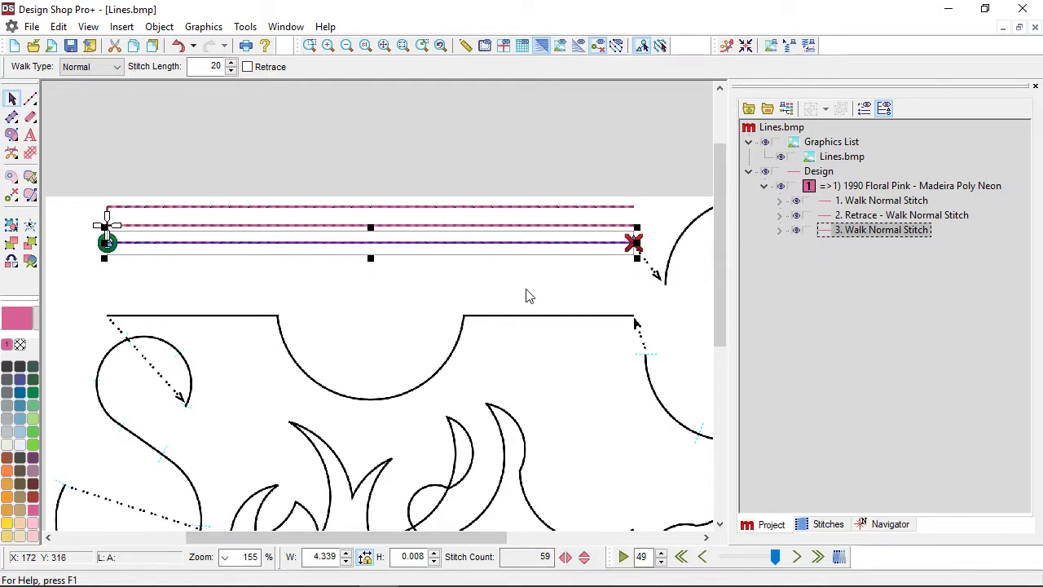
- Change the third line's walk type to Bean with a bean thickness of 3
left_click(104, 72)
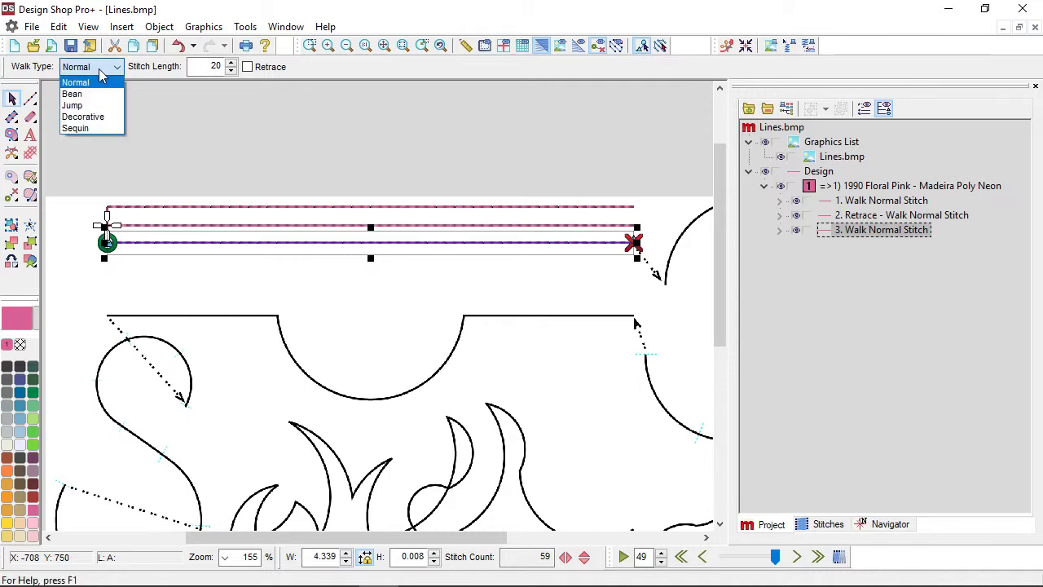
left_click(90, 92)
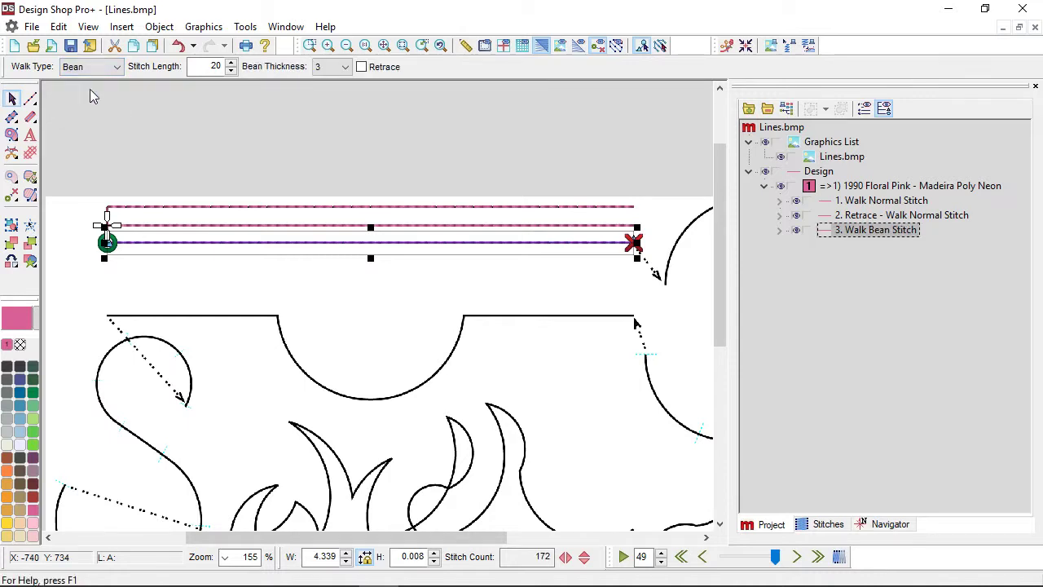
left_click(324, 73)
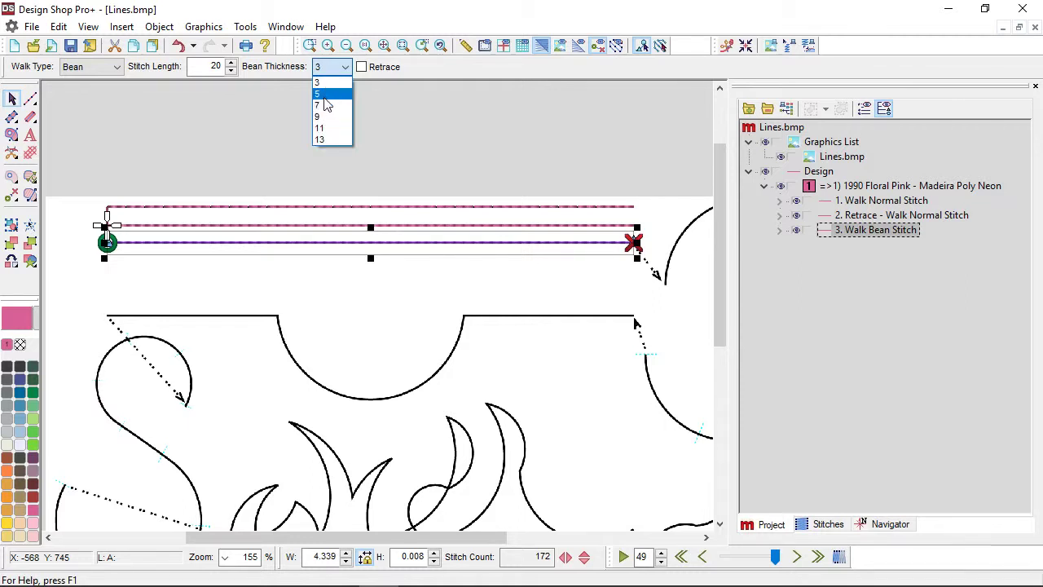
left_click(322, 83)
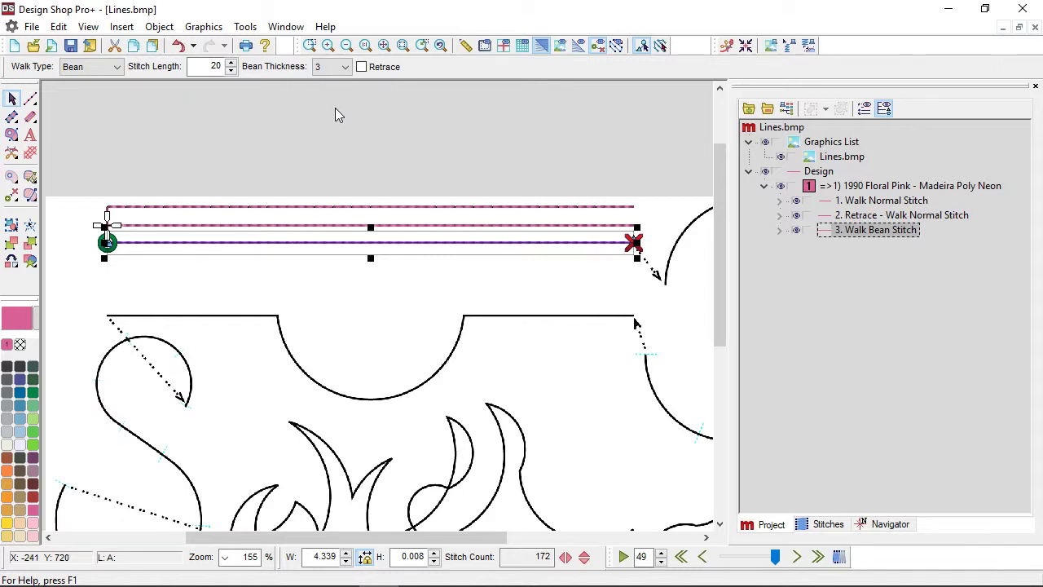
left_click(337, 317)
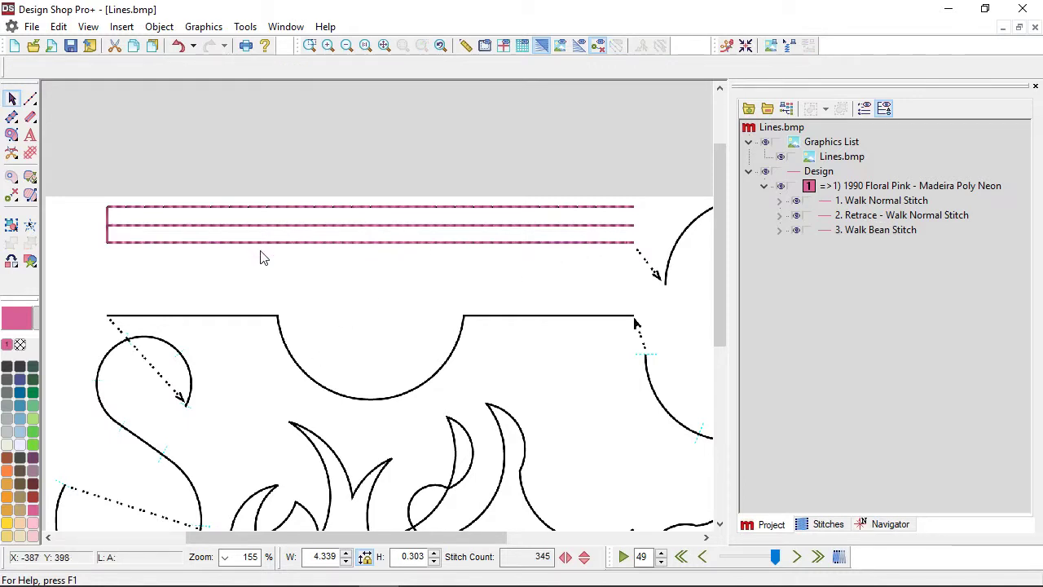
- Compare the stitch counts and start and end points of the plain, retraced and bean walk elements
left_click(890, 201)
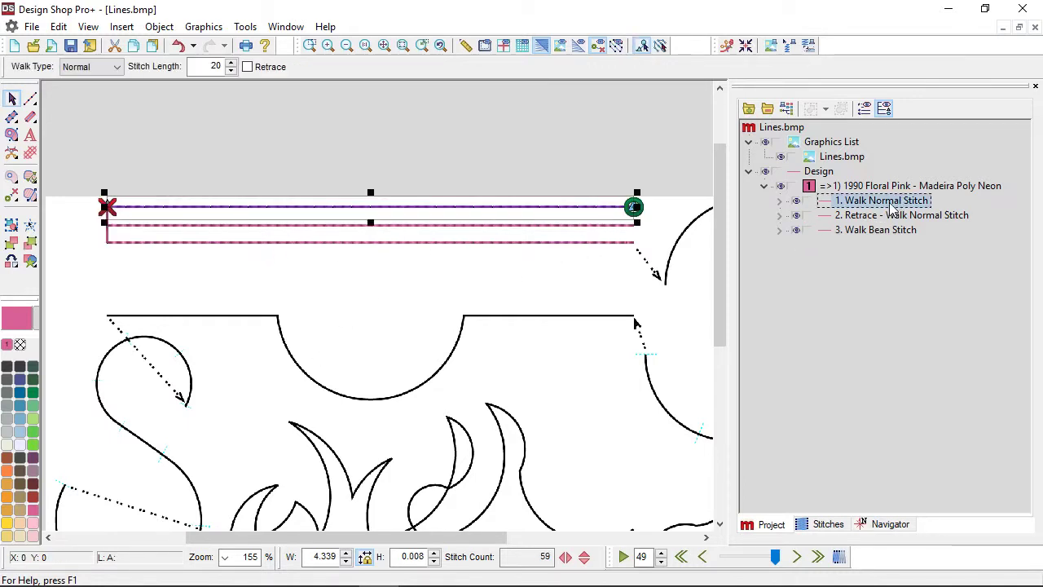
left_click(893, 216)
left_click(884, 231)
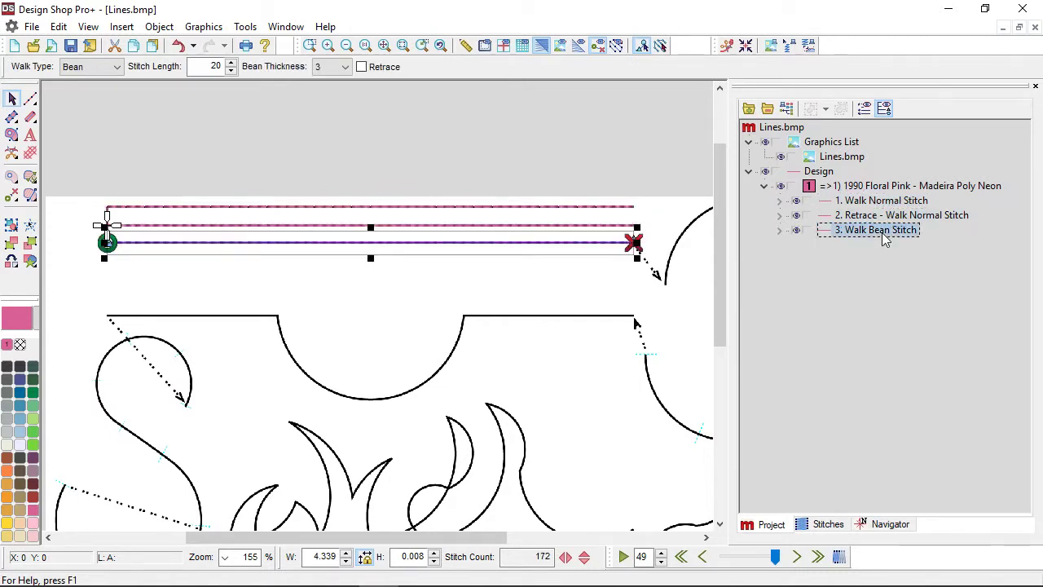
left_click(298, 313)
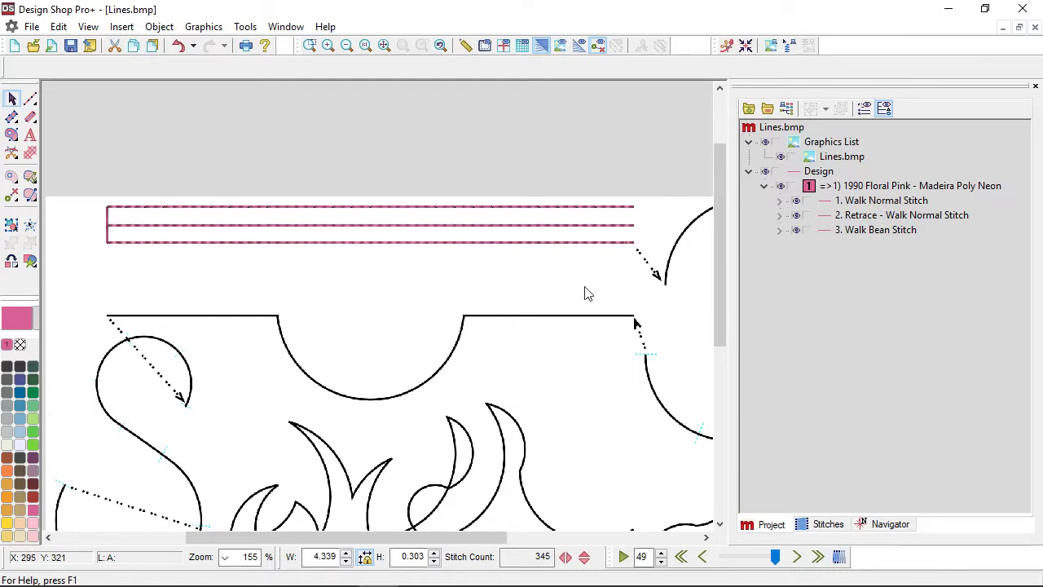
- Start a normal walk stitch with Retrace turned off for the double-arc shape beyond the three lines
scroll(585, 289, "right", 5)
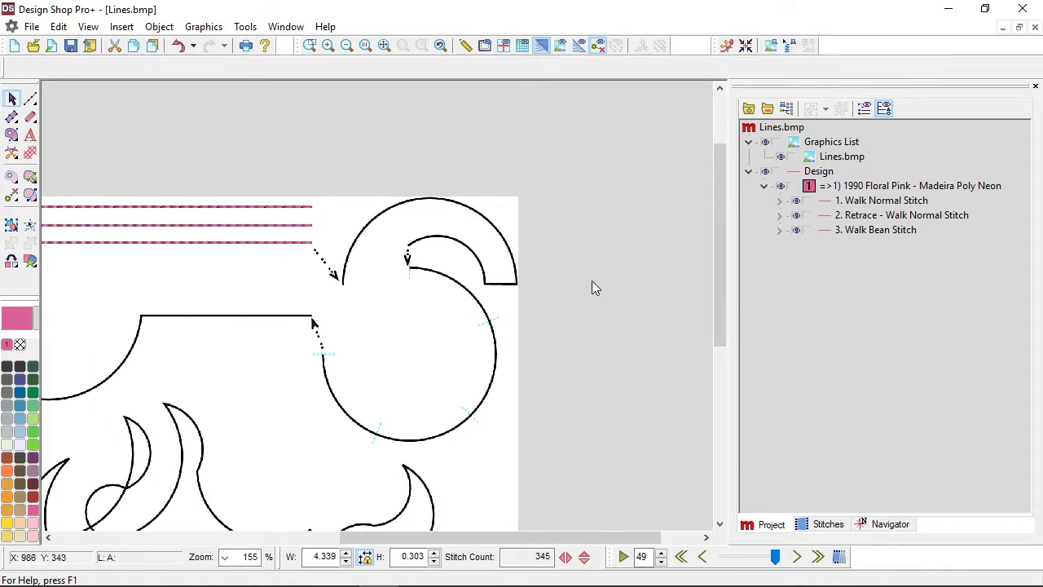
scroll(330, 303, "right", 1)
scroll(340, 280, "up", 1)
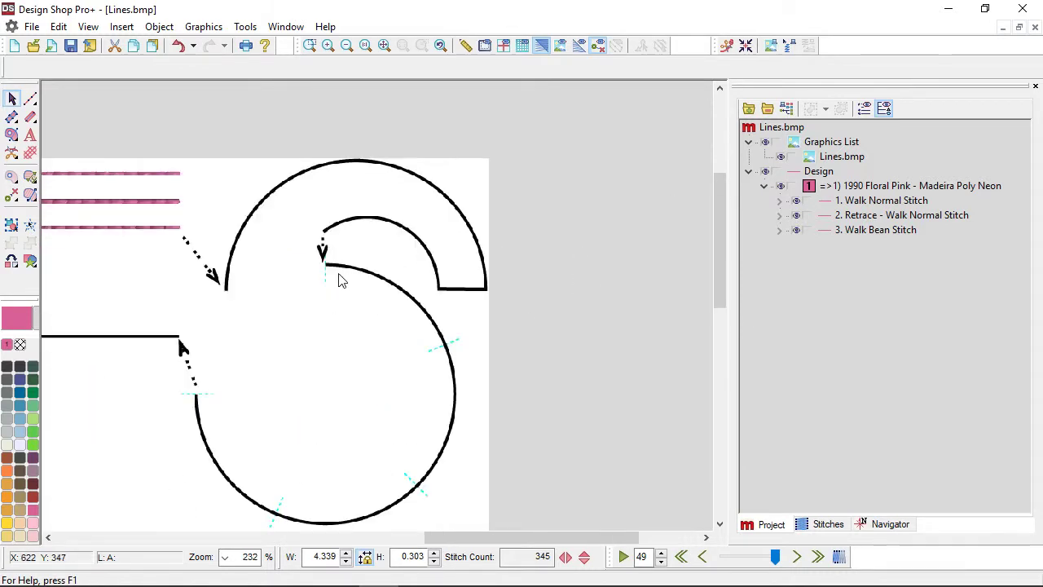
scroll(349, 286, "up", 1)
scroll(410, 393, "up", 1)
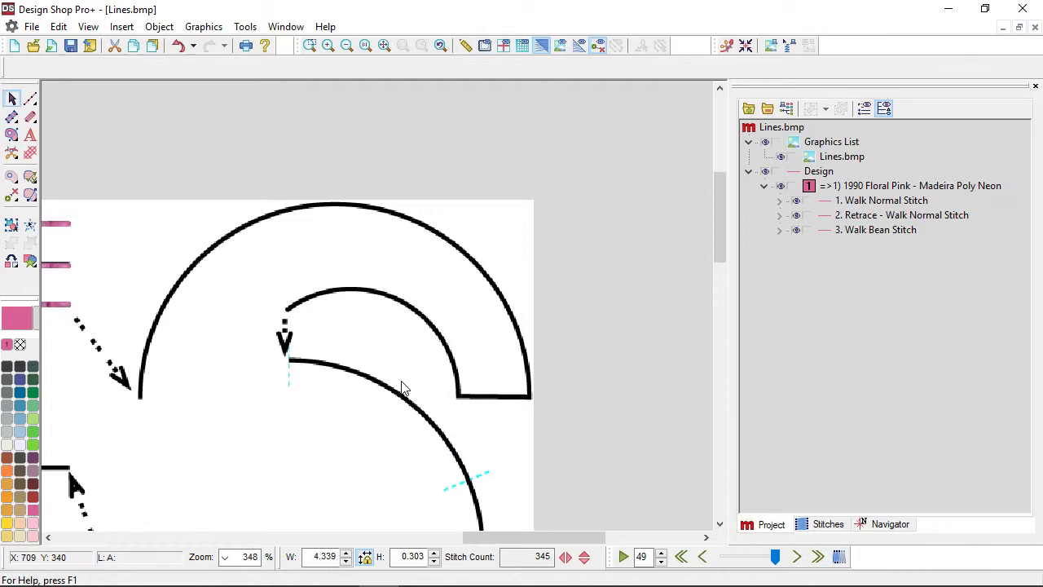
left_click(29, 101)
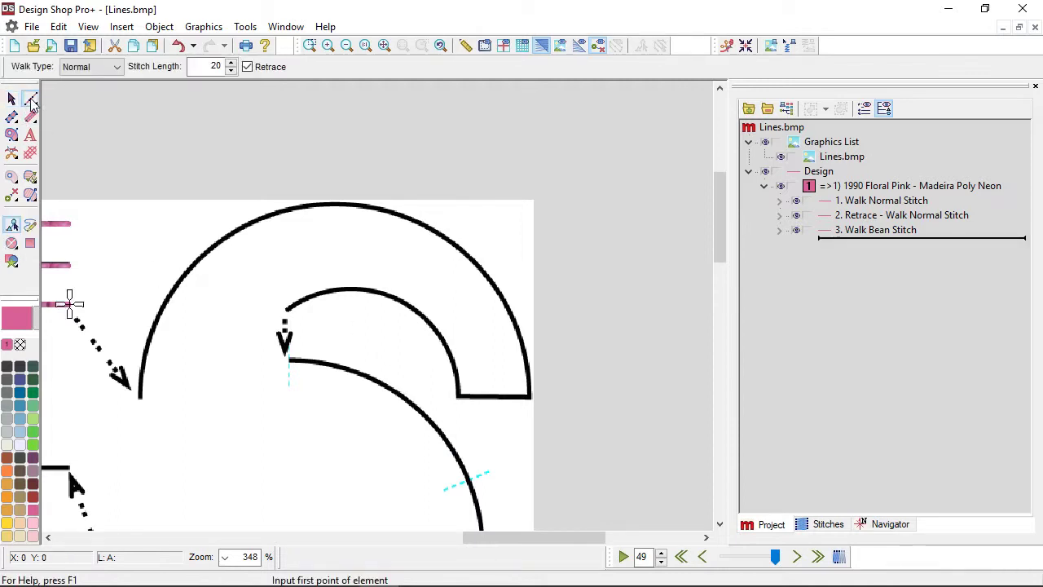
left_click(247, 67)
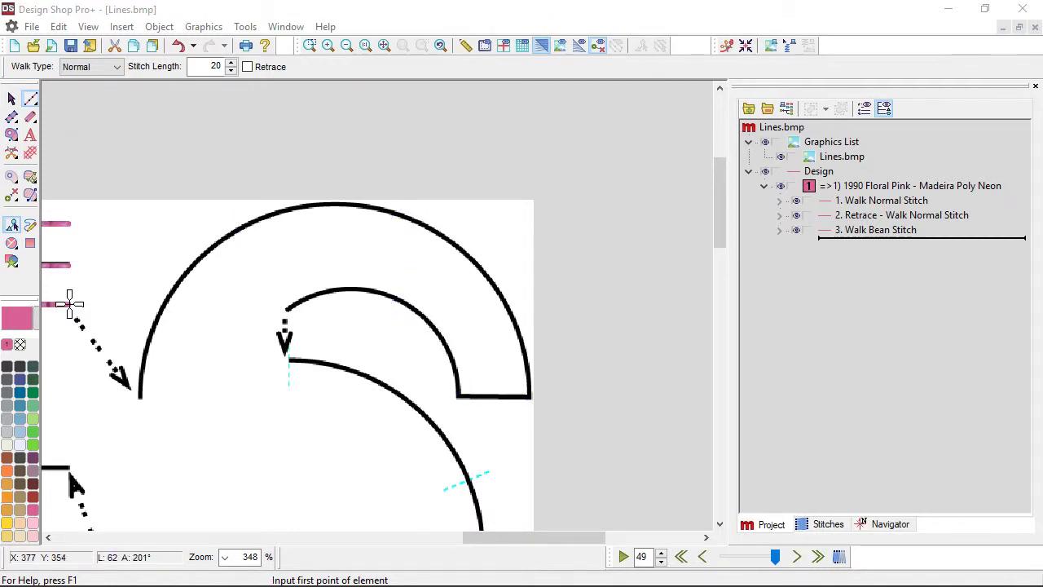
left_click(208, 366)
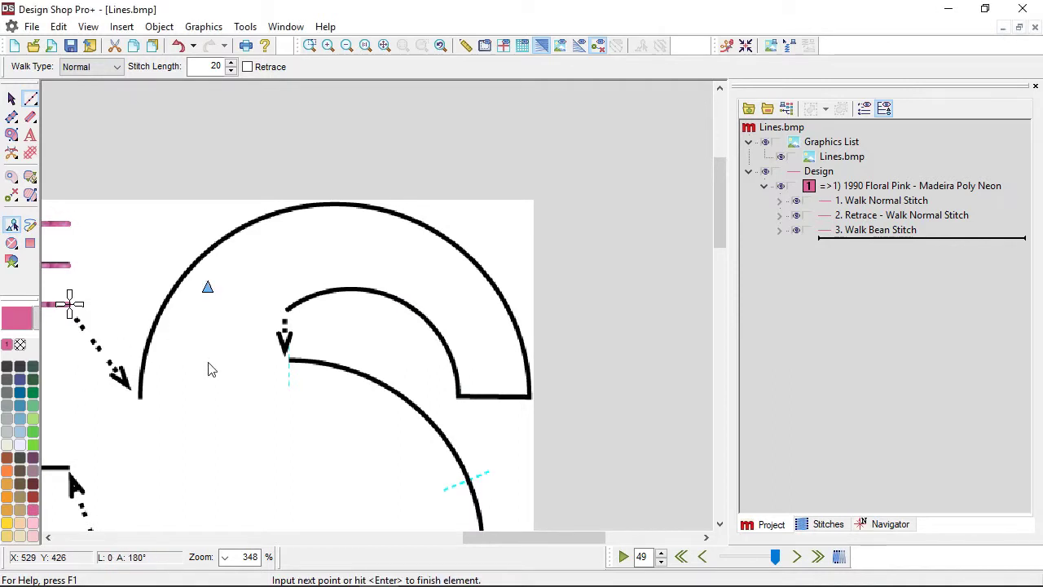
scroll(208, 369, "up", 2)
scroll(208, 369, "down", 3)
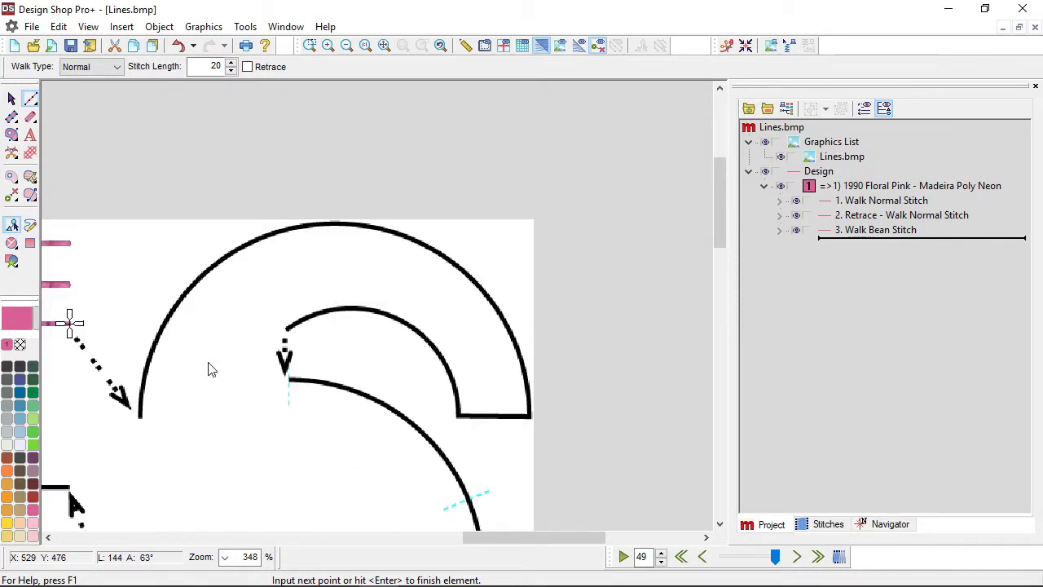
scroll(208, 369, "up", 2)
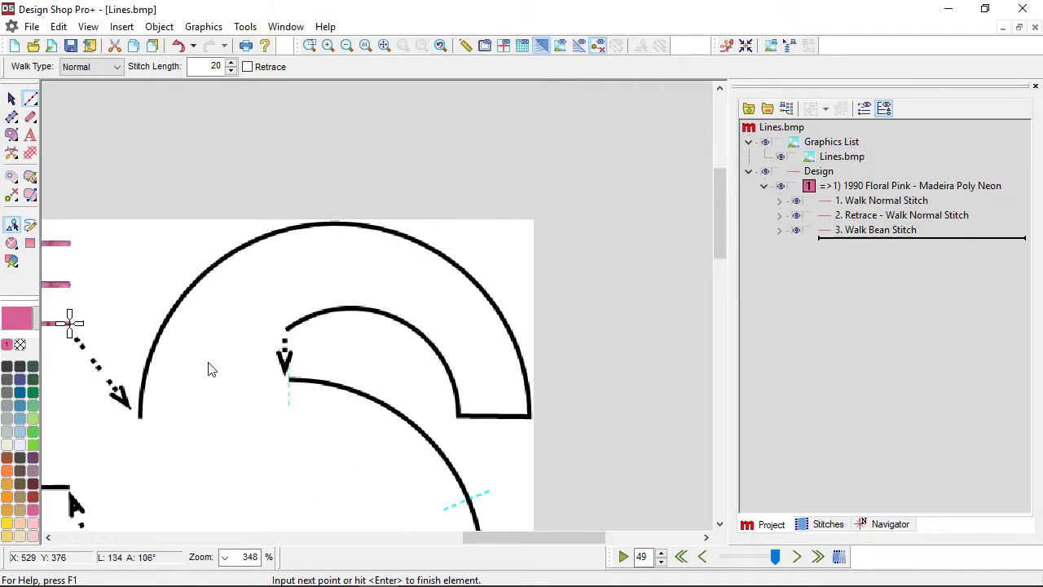
- Digitize a normal walk stitch along the outer arc, the short straight edge and the inner arc, ending at the dotted arrow
left_click(139, 420)
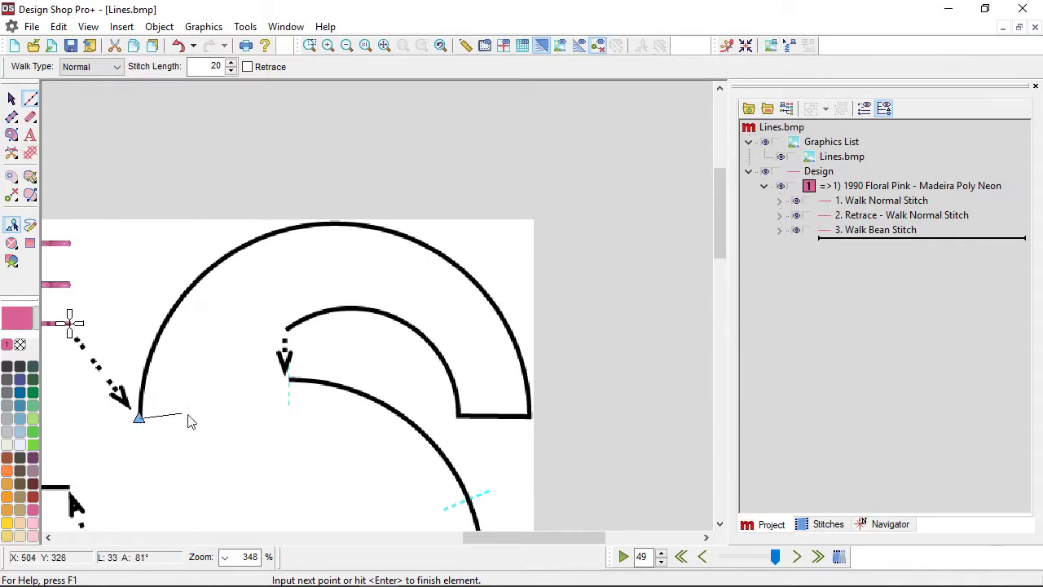
left_click(261, 237)
left_click(465, 272)
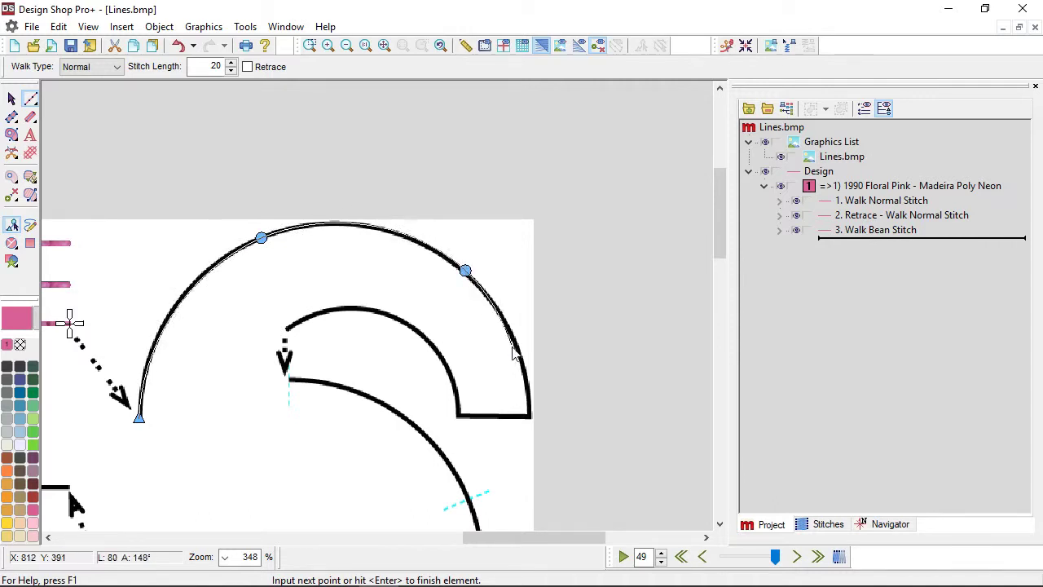
left_click(530, 418)
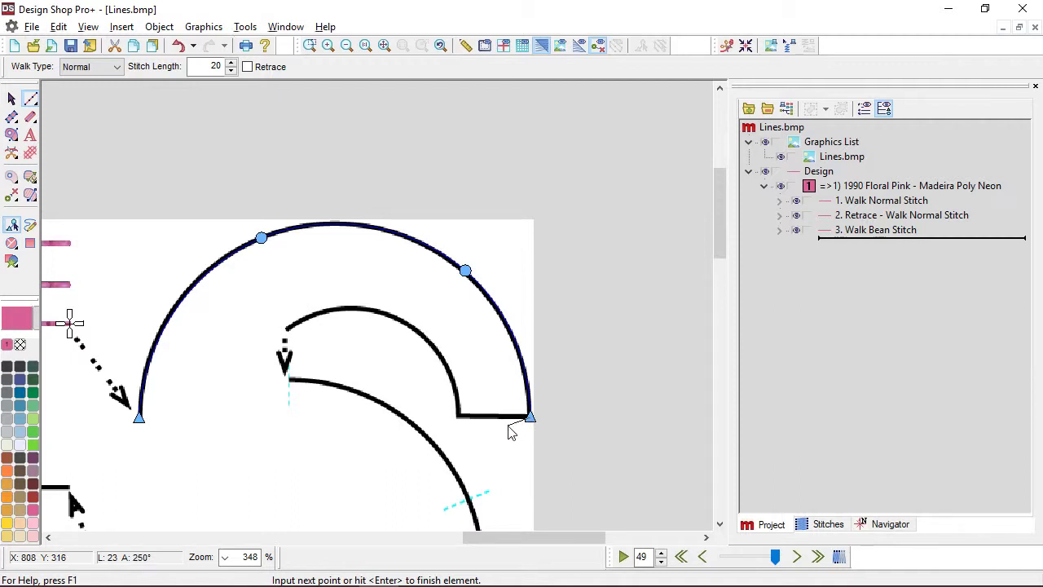
left_click(458, 418)
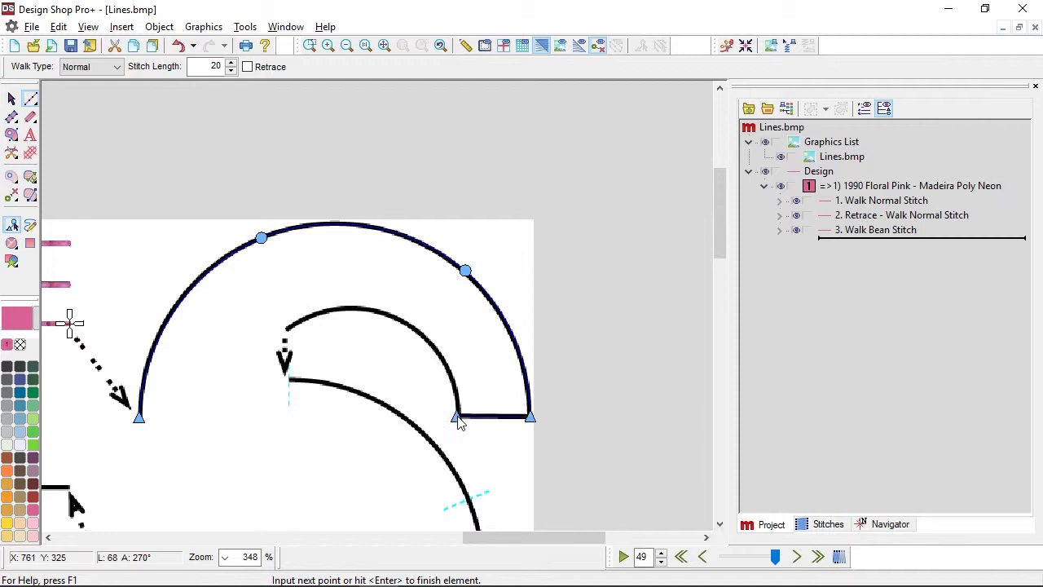
right_click(396, 319)
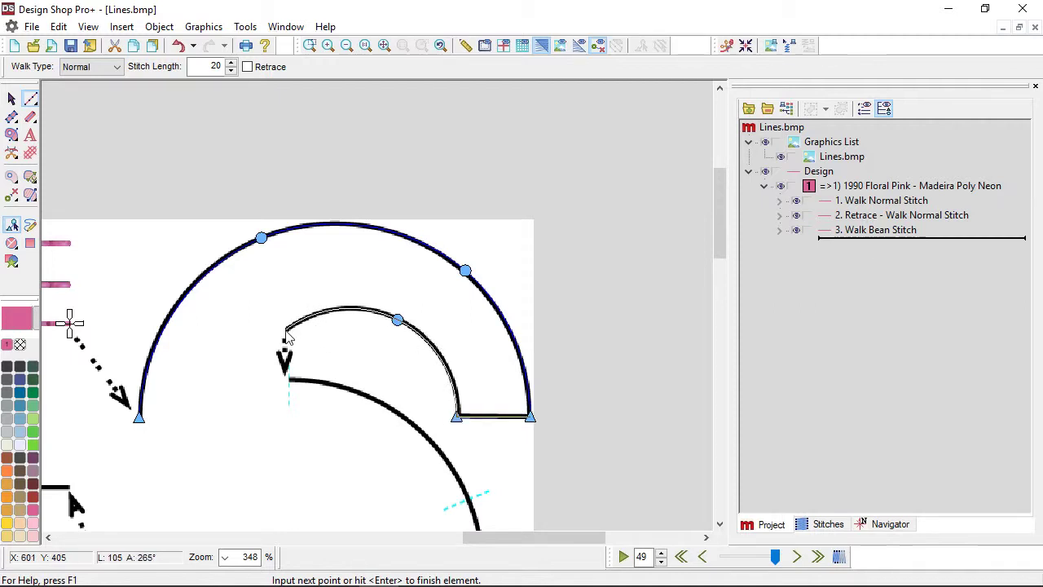
left_click(286, 331)
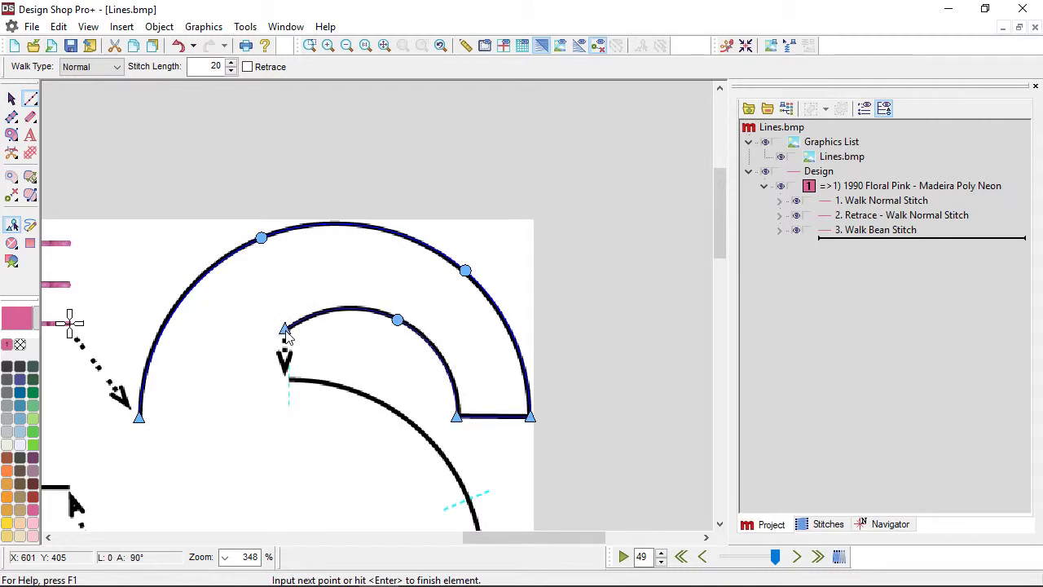
key("Return")
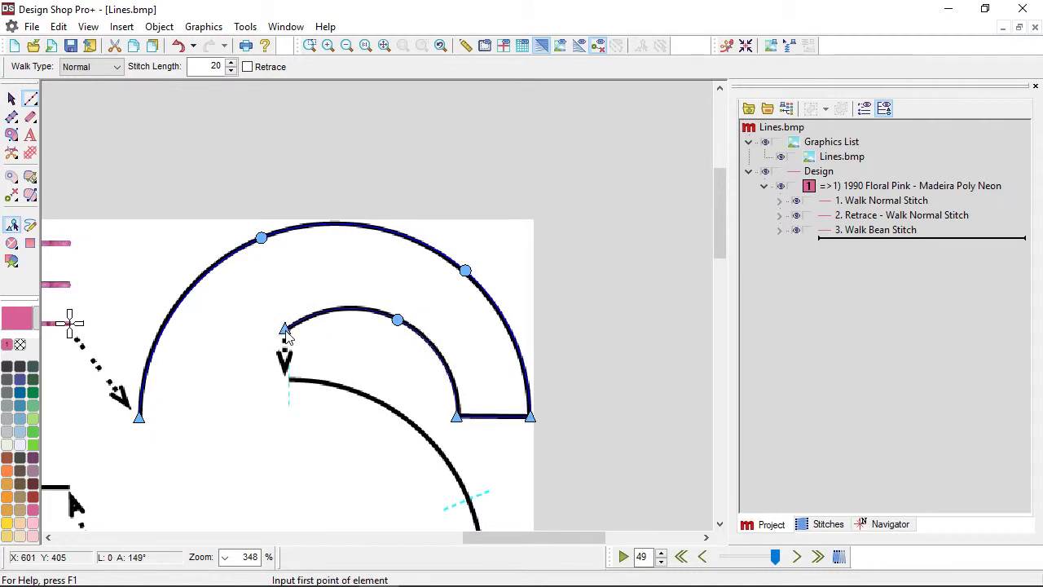
- Digitize a normal walk stitch around the large open circle from the dotted arrow's tip, placing curve points at the three intermediate guide marks
scroll(285, 331, "down", 3)
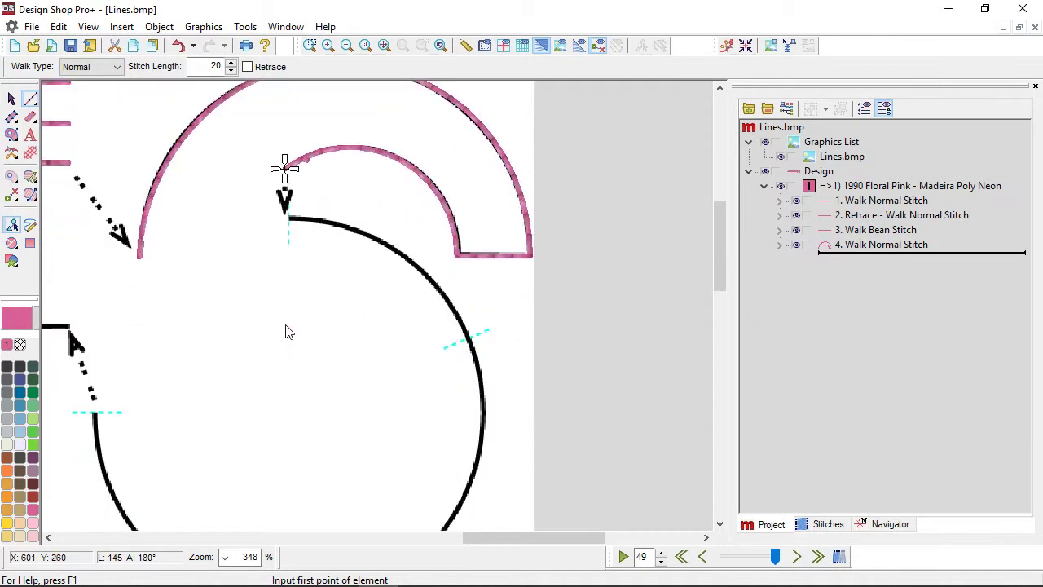
scroll(285, 330, "down", 1)
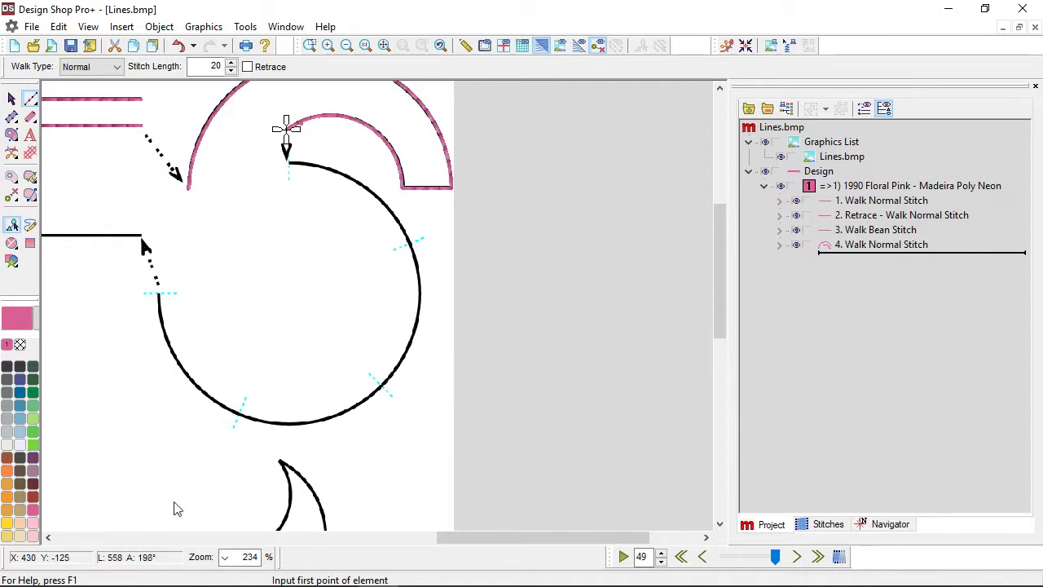
left_click(292, 169)
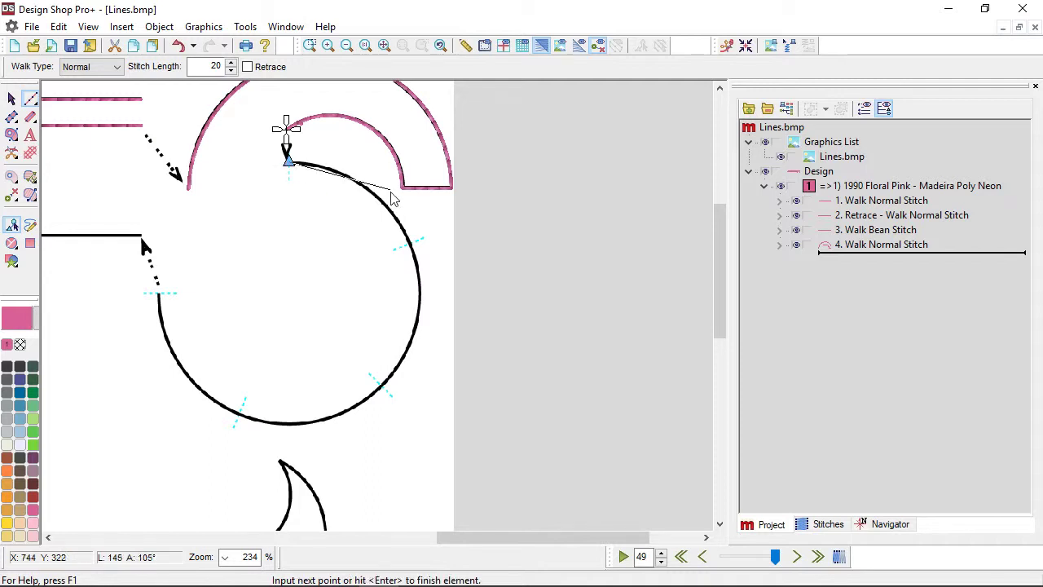
left_click(410, 243)
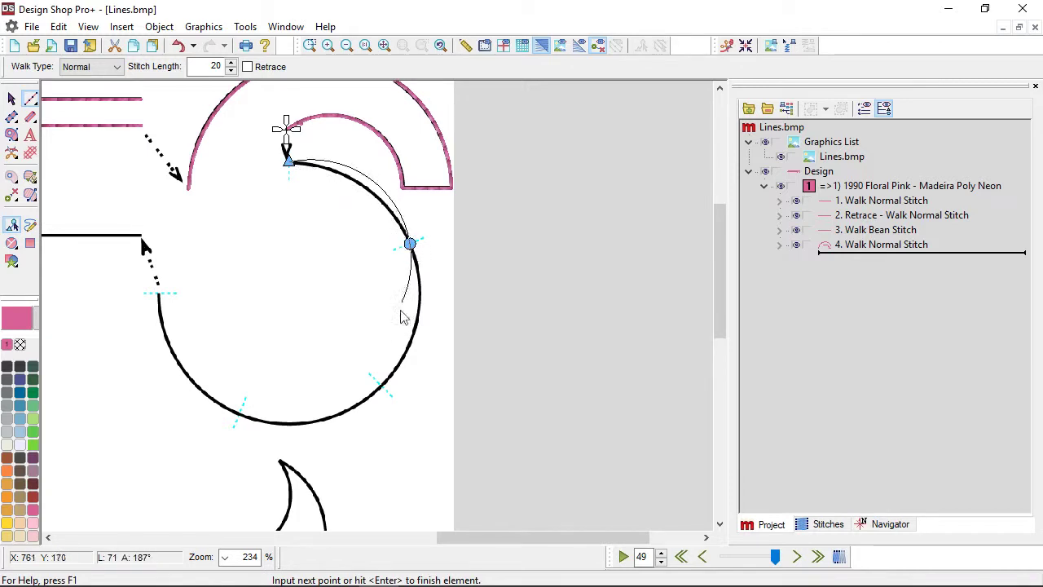
left_click(381, 387)
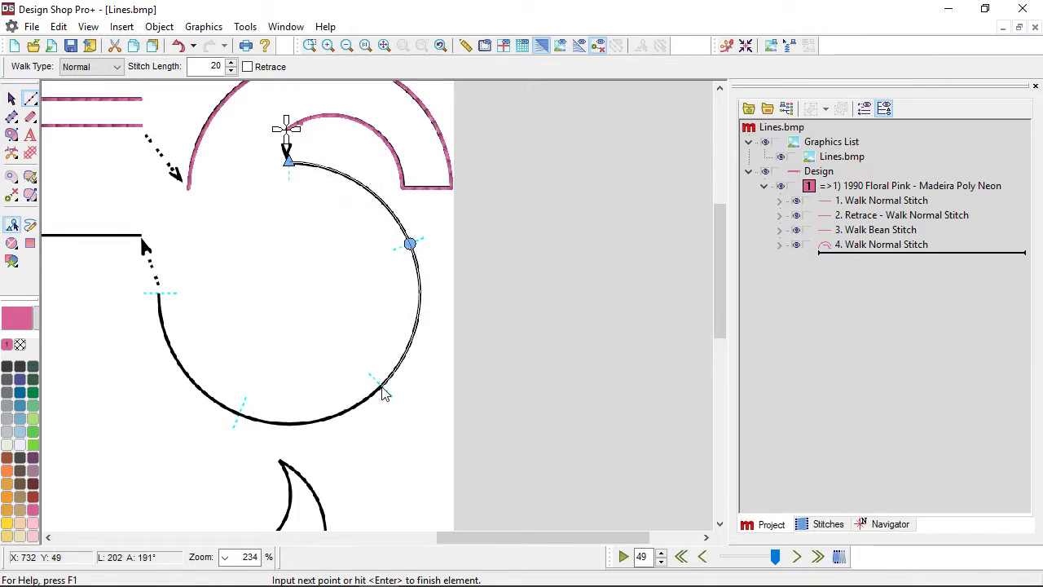
left_click(238, 413)
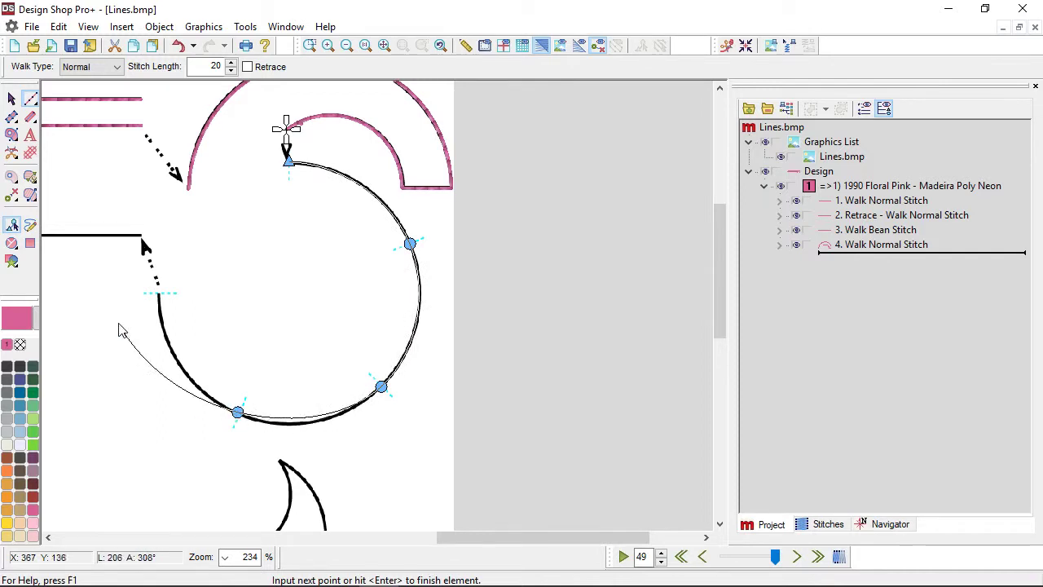
left_click(160, 300)
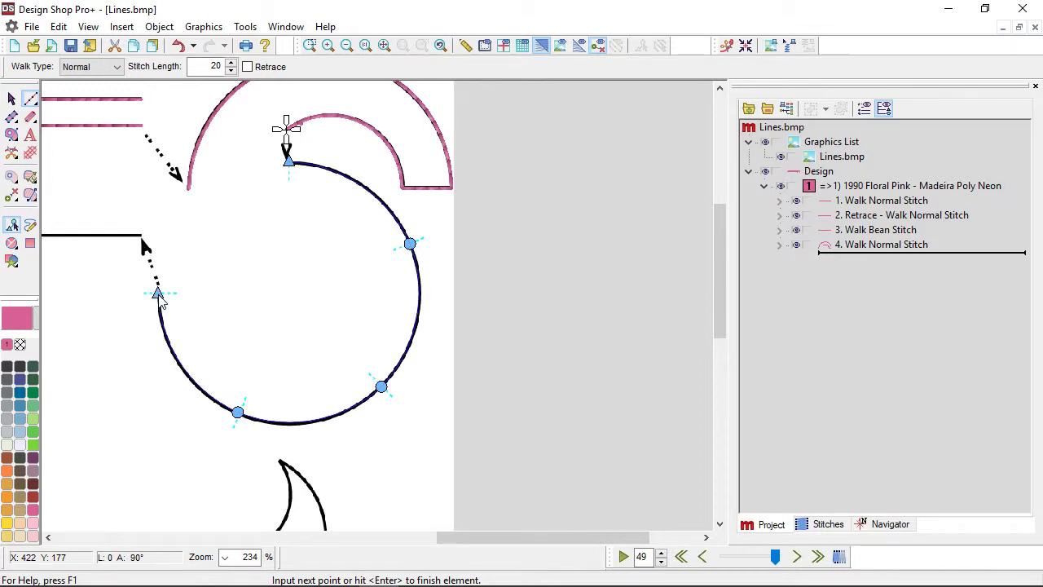
key("Return")
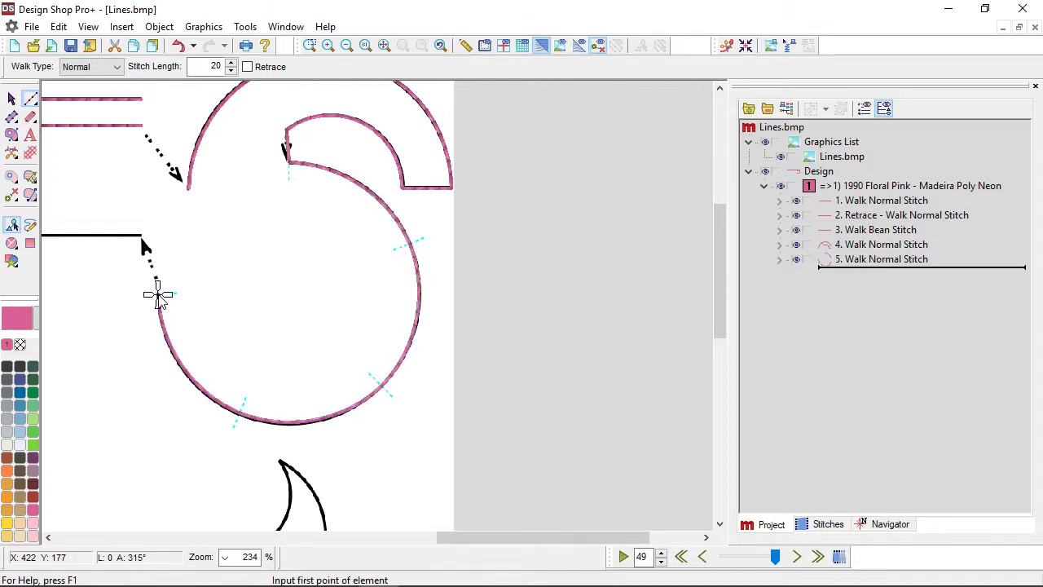
- Digitize a straight normal walk stitch across the whole line above the semicircular dip, ending at its far left end
scroll(159, 299, "left", 6)
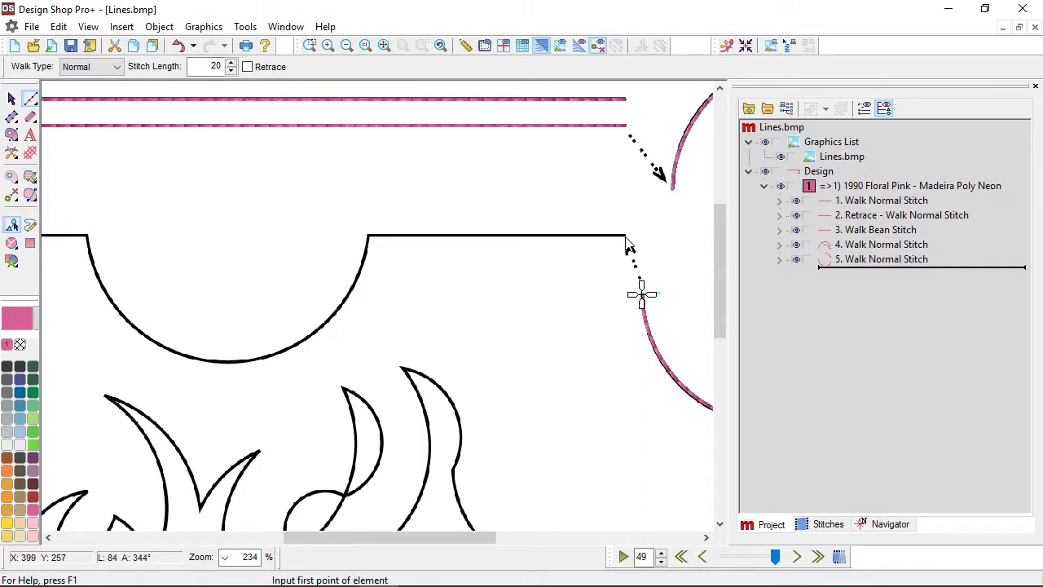
left_click(625, 236)
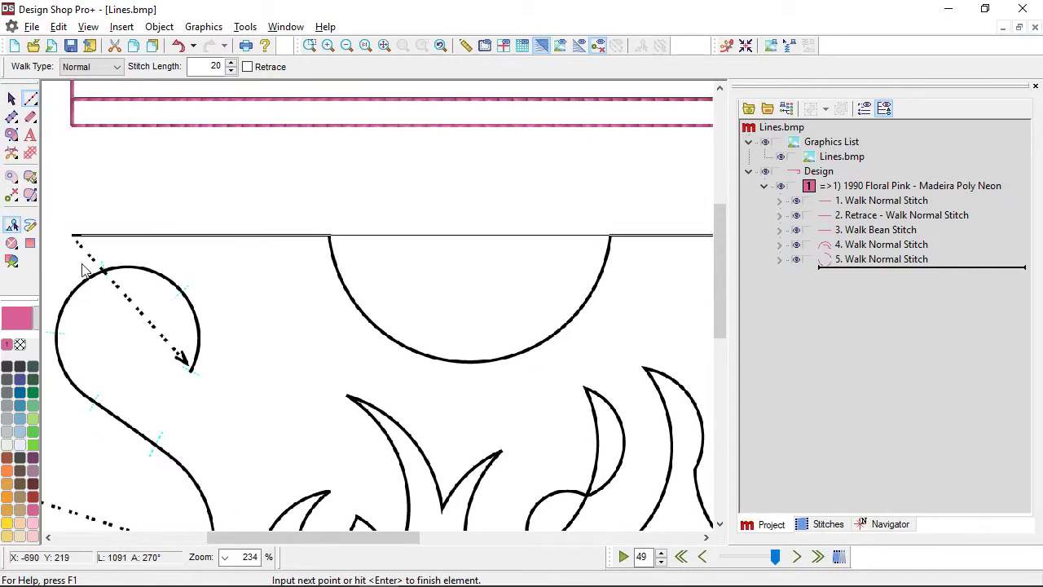
left_click(73, 237)
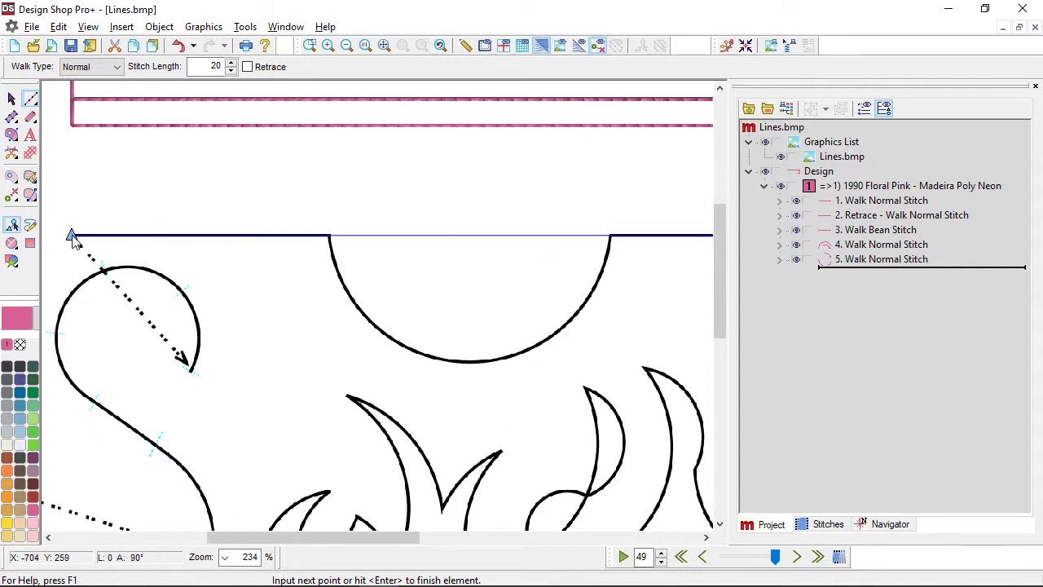
key("Return")
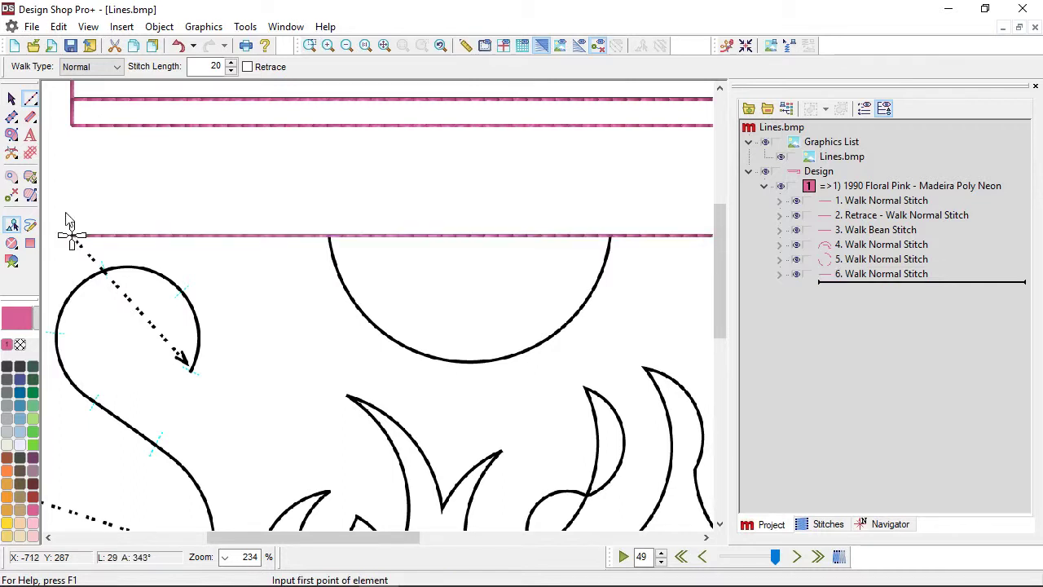
- Add straight points at both corners of the dip and a curve point between them, then move the curve point to the dip's bottom
left_click(11, 98)
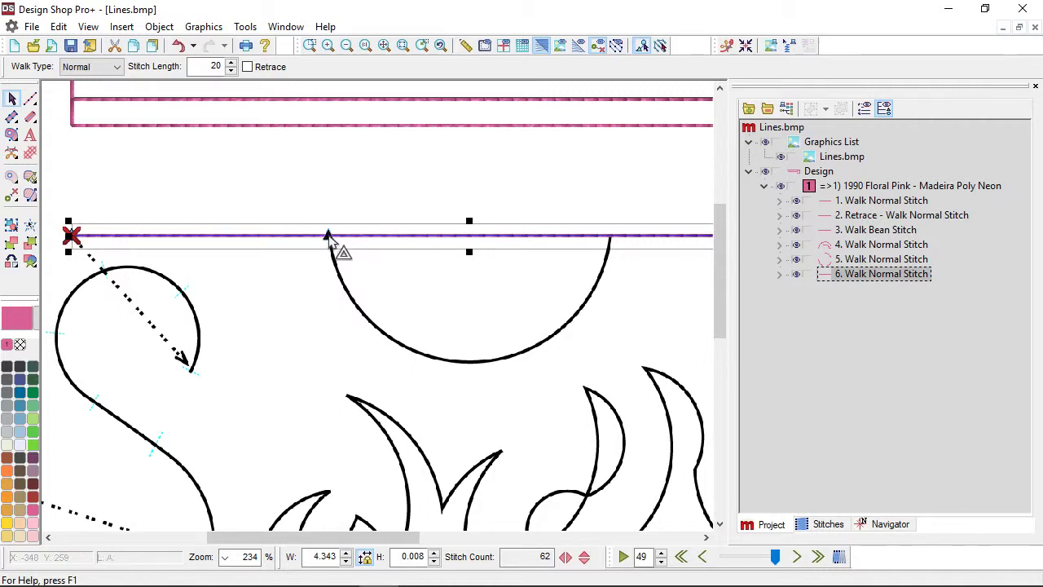
left_click(328, 237)
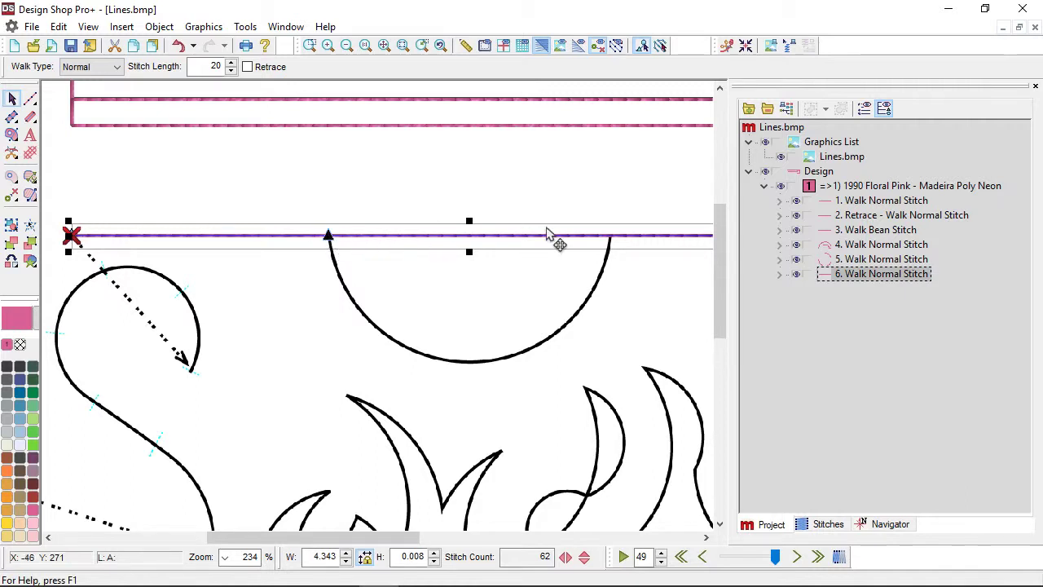
left_click(610, 237)
left_click(475, 237)
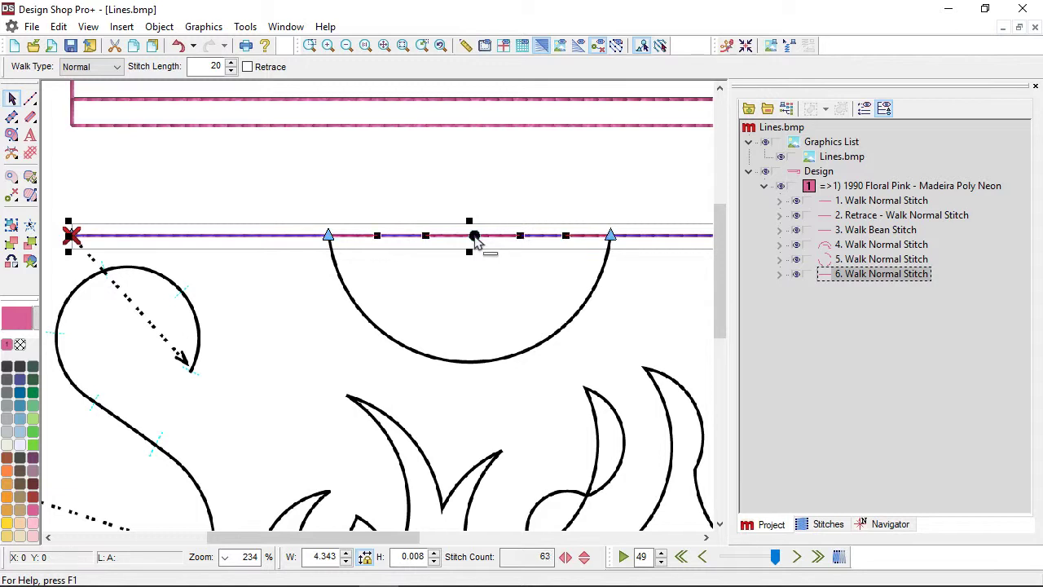
left_click_drag(475, 237, 474, 365)
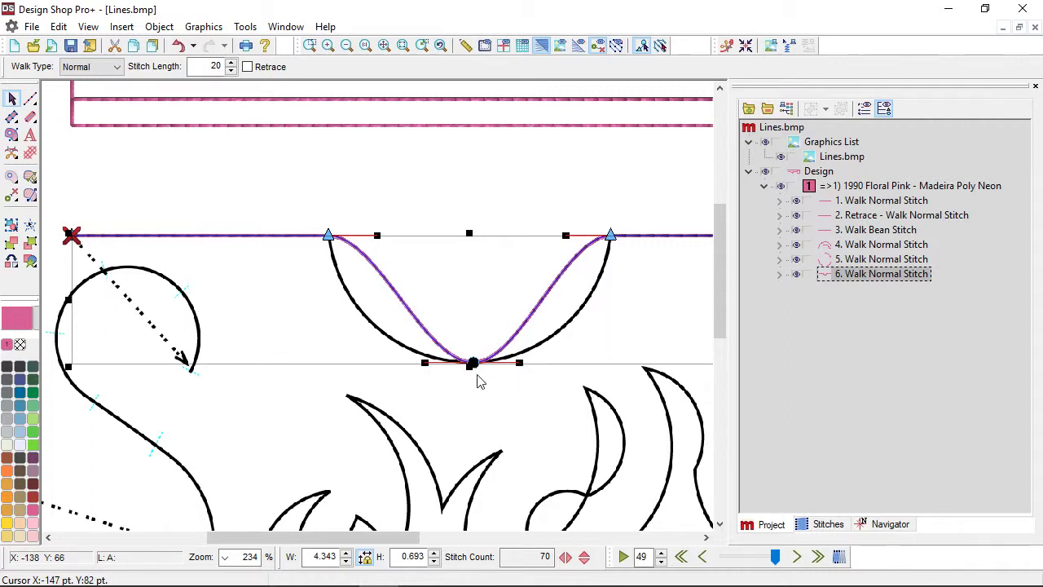
- Adjust the curve handles and bottom point of the dip until the walk stitch follows the semicircle artwork
left_click_drag(519, 363, 570, 363)
left_click_drag(566, 236, 604, 295)
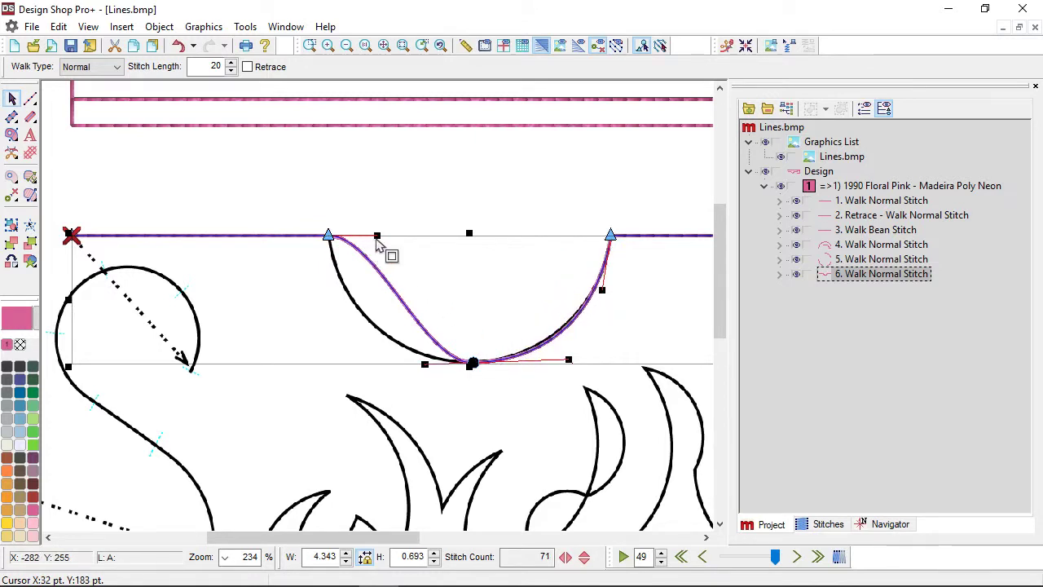
left_click_drag(377, 238, 341, 294)
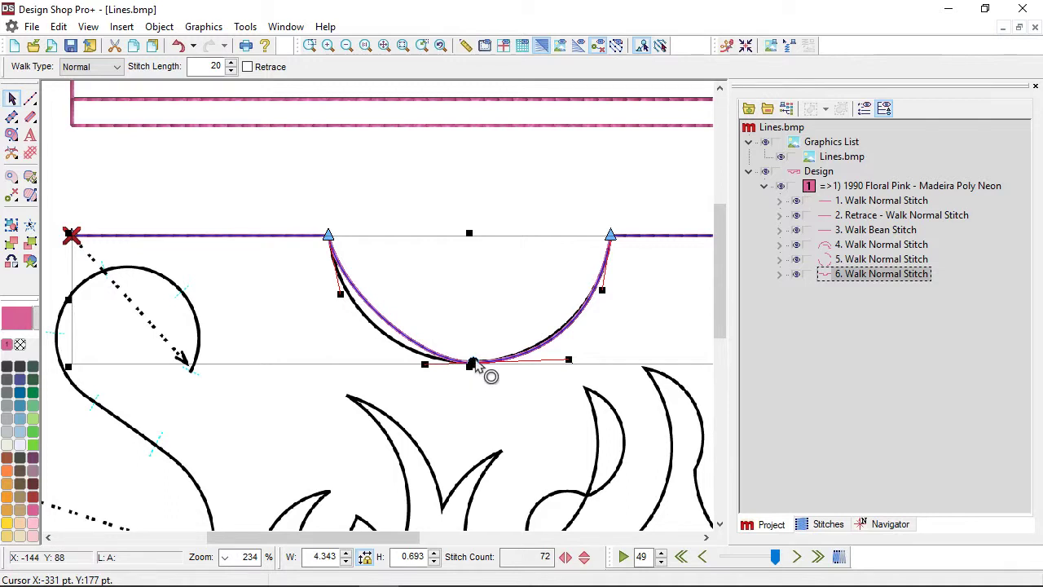
mouse_move(472, 364)
left_mouse_down()
mouse_move(459, 330)
mouse_move(461, 291)
mouse_move(471, 368)
left_mouse_up()
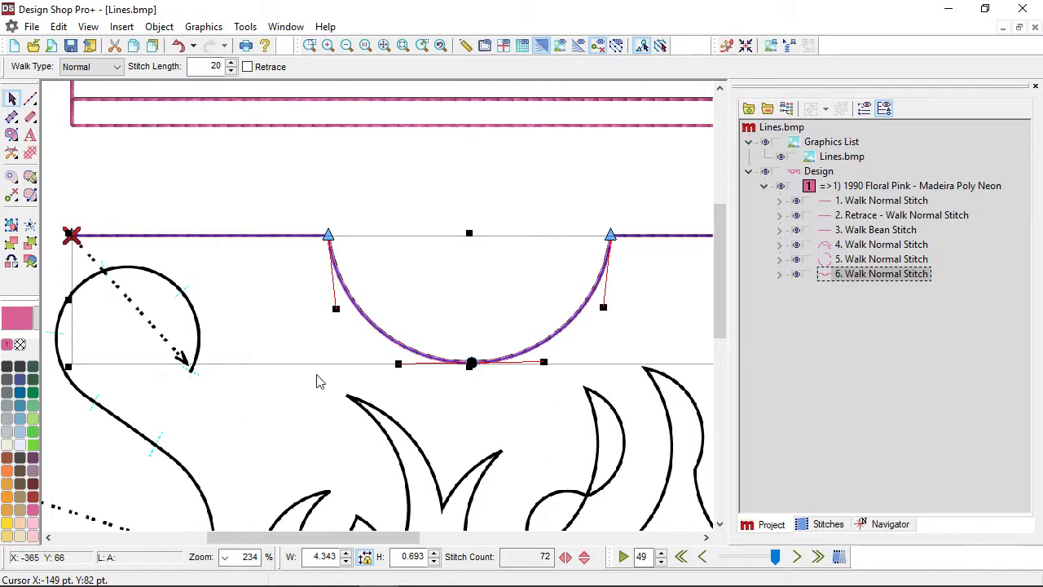
- Start a normal walk stitch on the S-shaped curve with a straight point at the dotted arrow's tip on its upper end
scroll(318, 379, "down", 2)
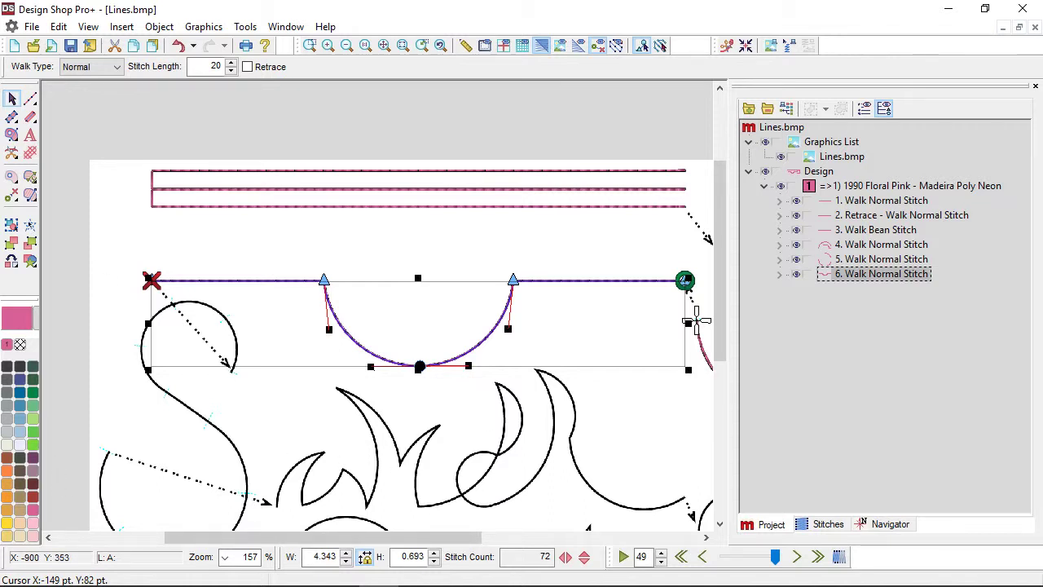
left_click(31, 98)
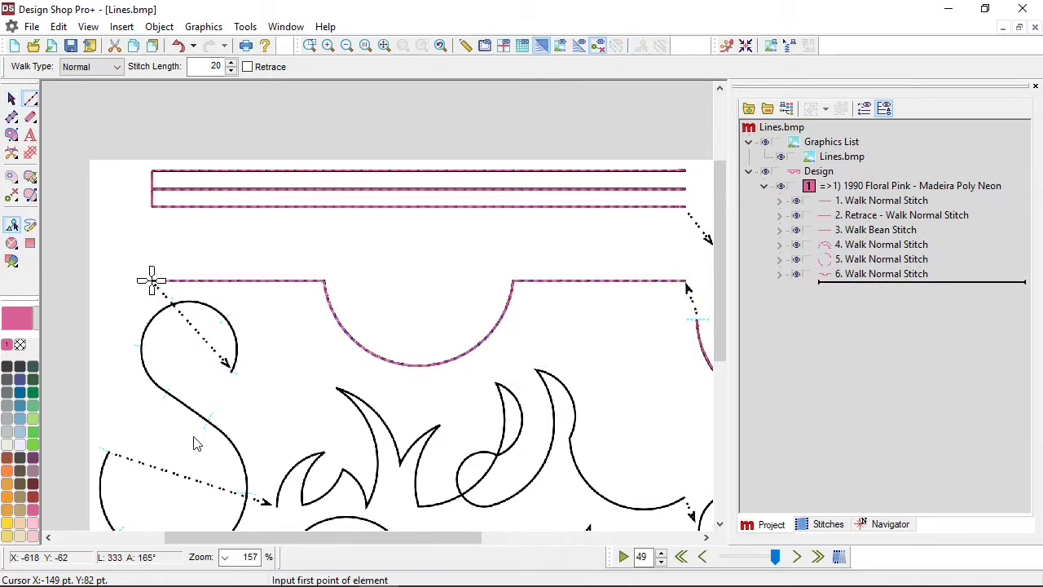
scroll(193, 444, "down", 3)
scroll(189, 319, "up", 1, "ctrl")
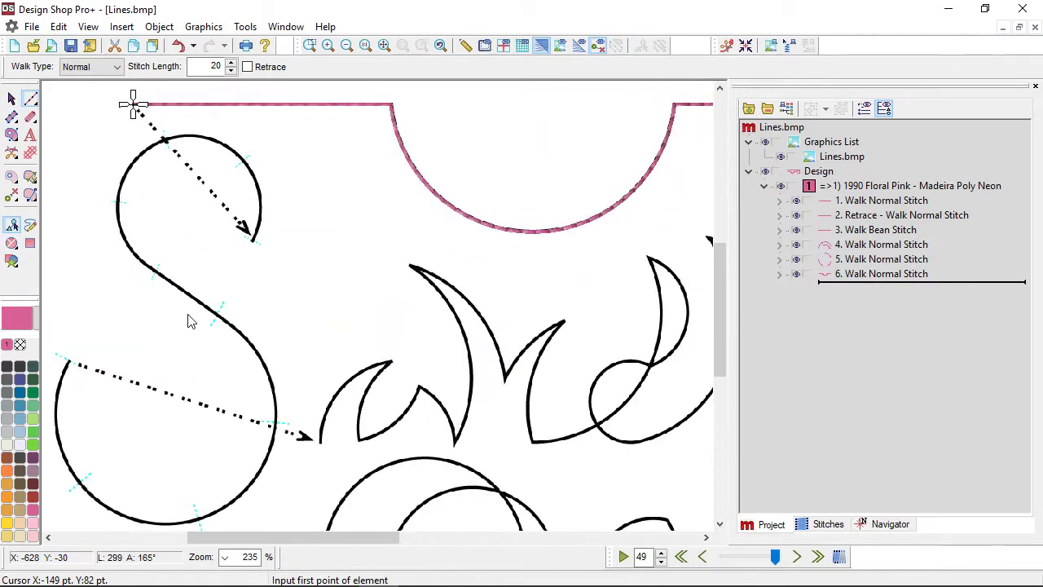
scroll(190, 319, "left", 3)
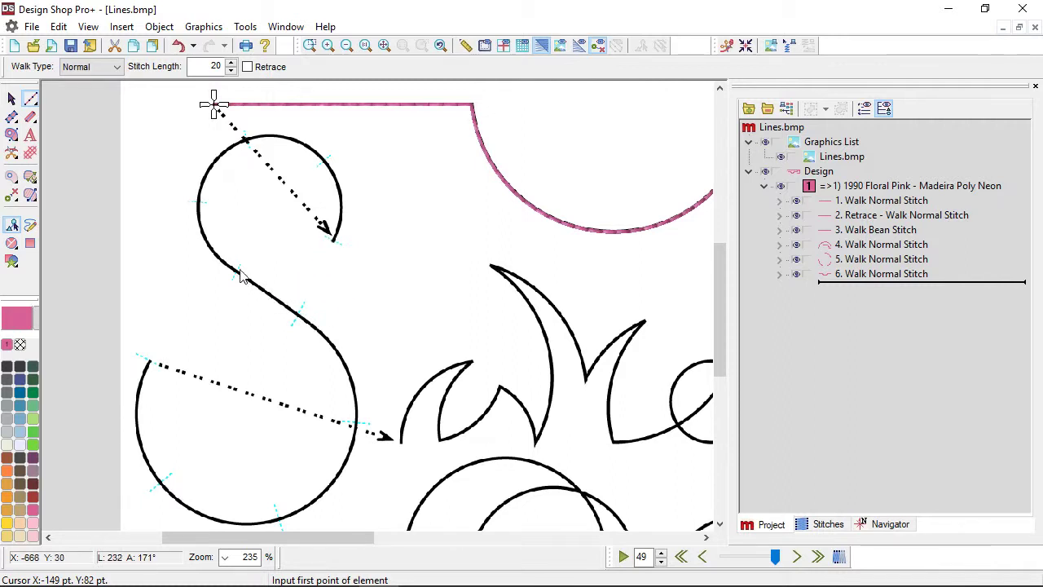
left_click(333, 240)
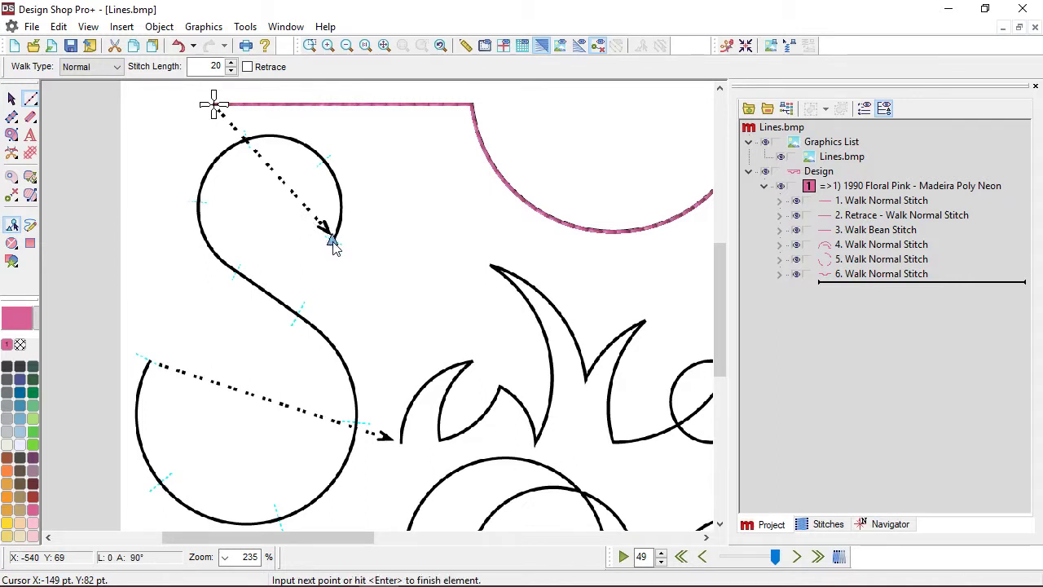
- Try tracing the S-curve's upper loop with only two curve points in two different placements, removing both points each time
left_click(283, 136)
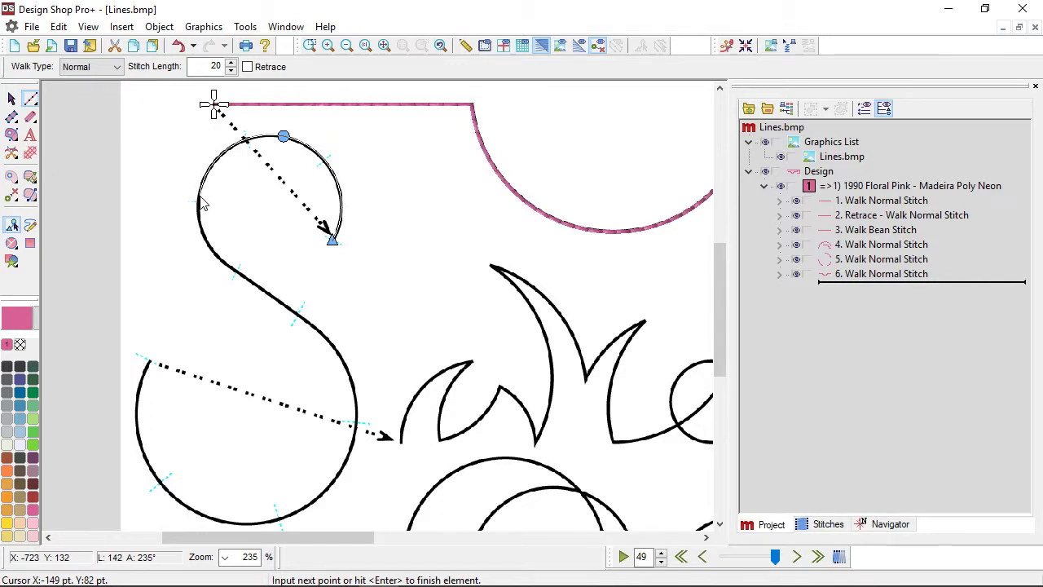
left_click(200, 196)
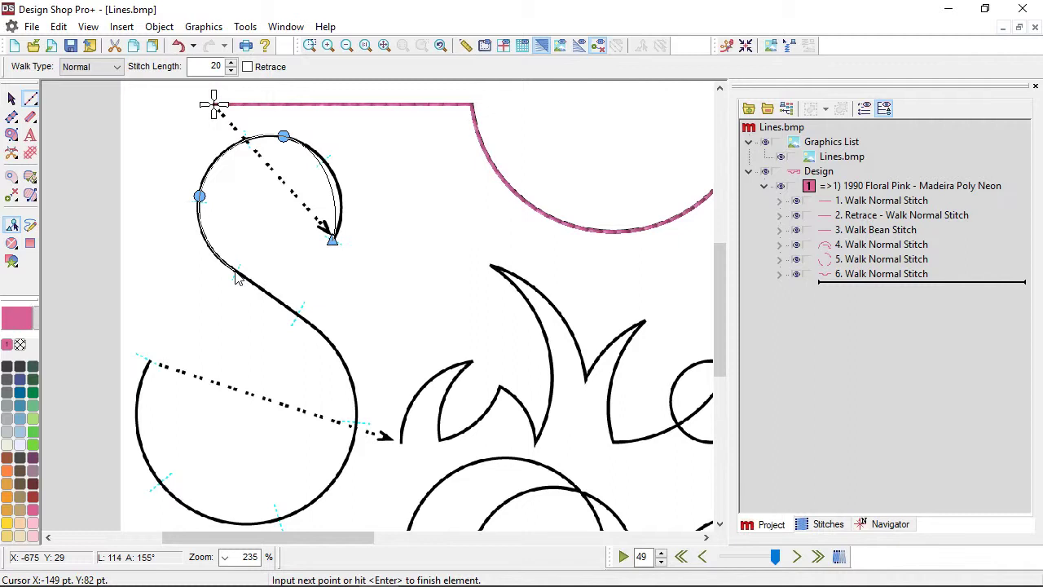
key("BackSpace")
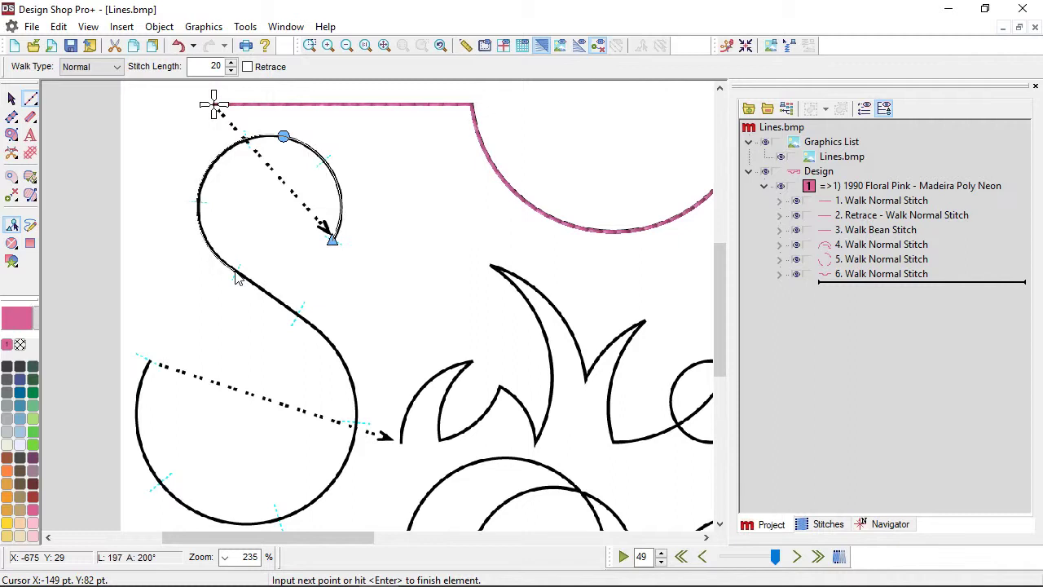
key("BackSpace")
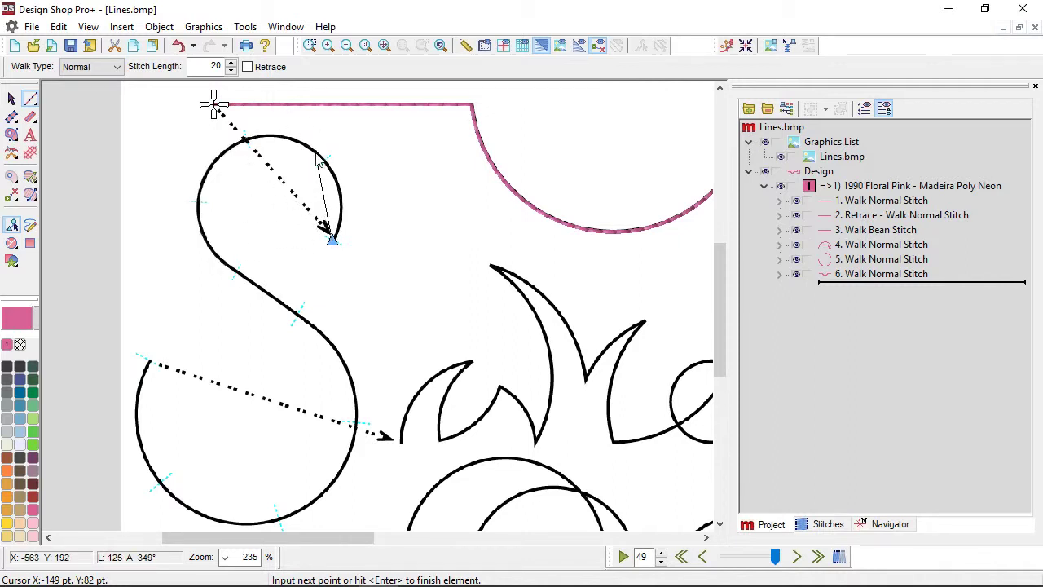
left_click(312, 149)
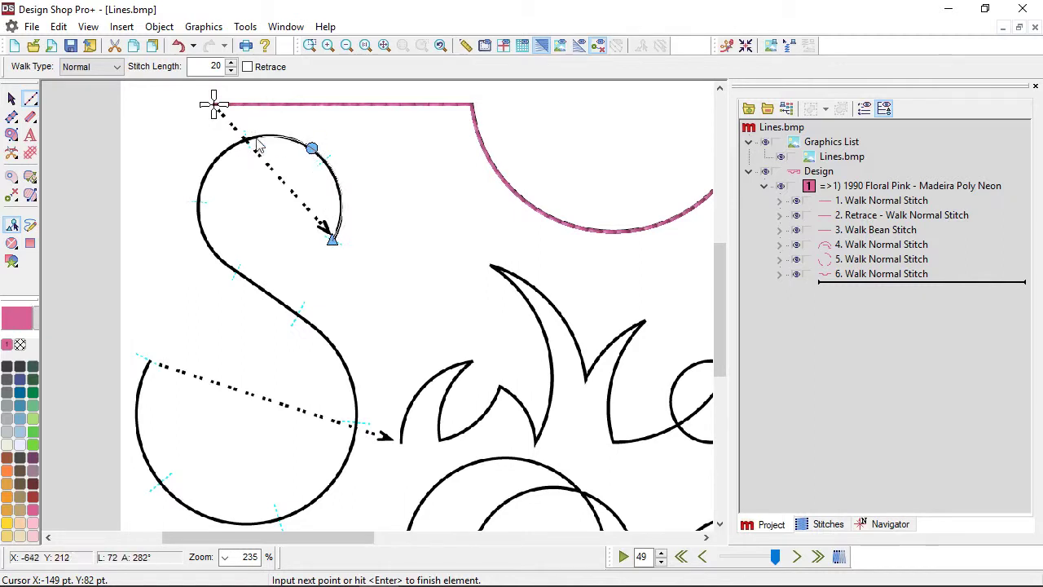
left_click(217, 155)
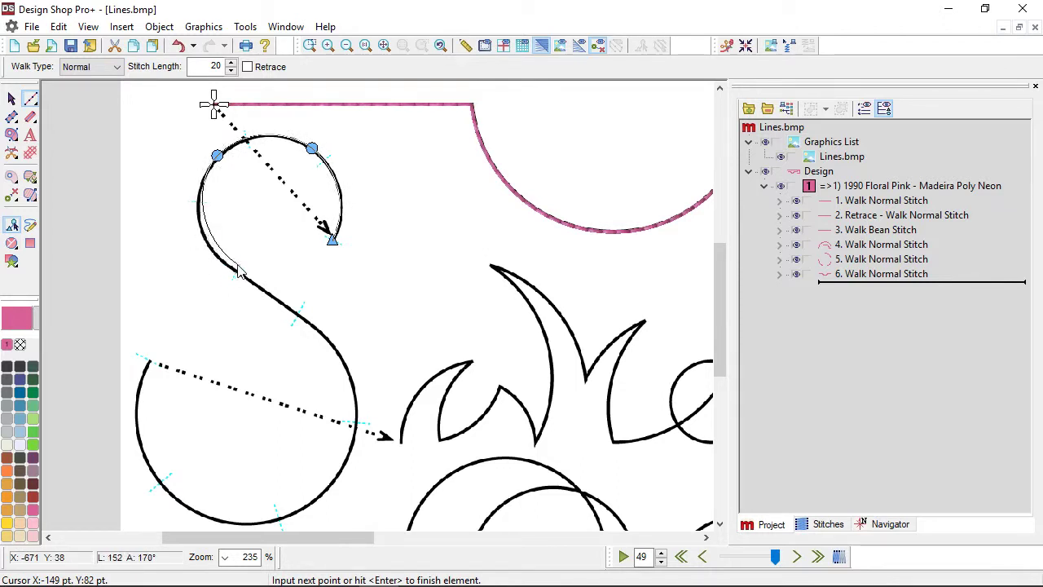
key("BackSpace")
key("BackSpace")
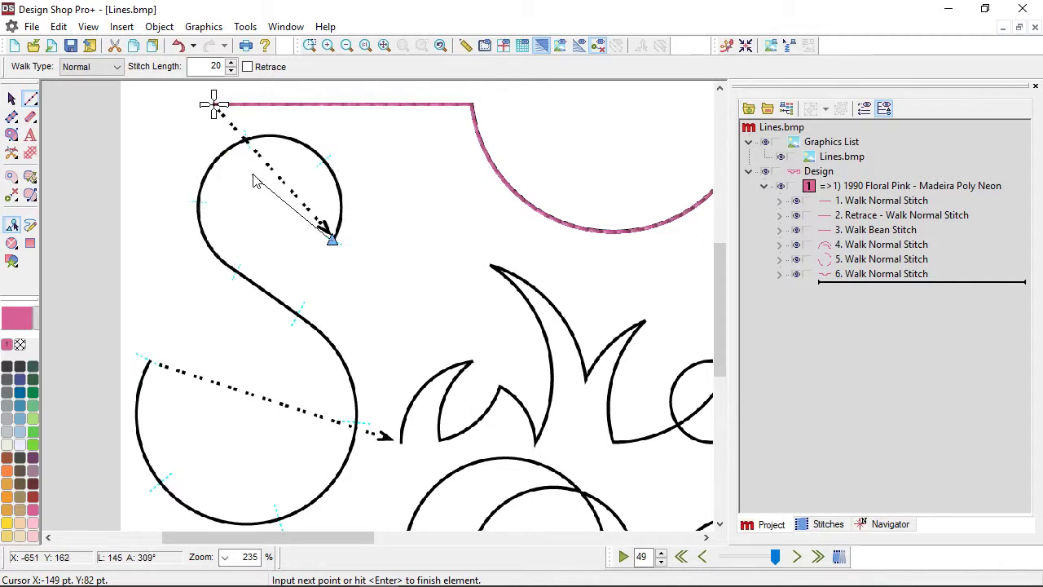
- Trace the S-curve's upper loop with three curve points at the guide ticks and a straight point where the diagonal begins
left_click(323, 162)
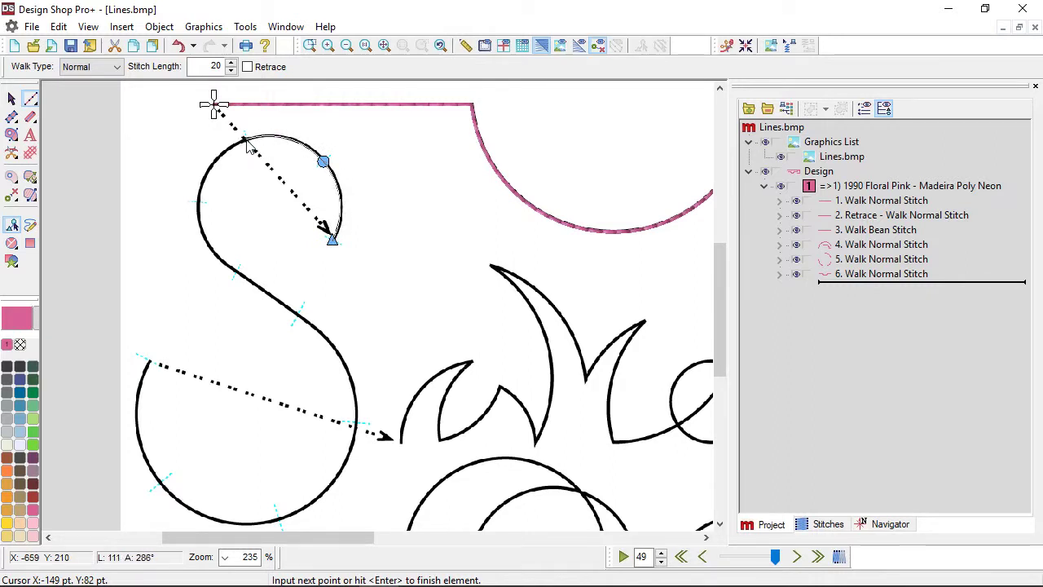
left_click(245, 139)
left_click(198, 203)
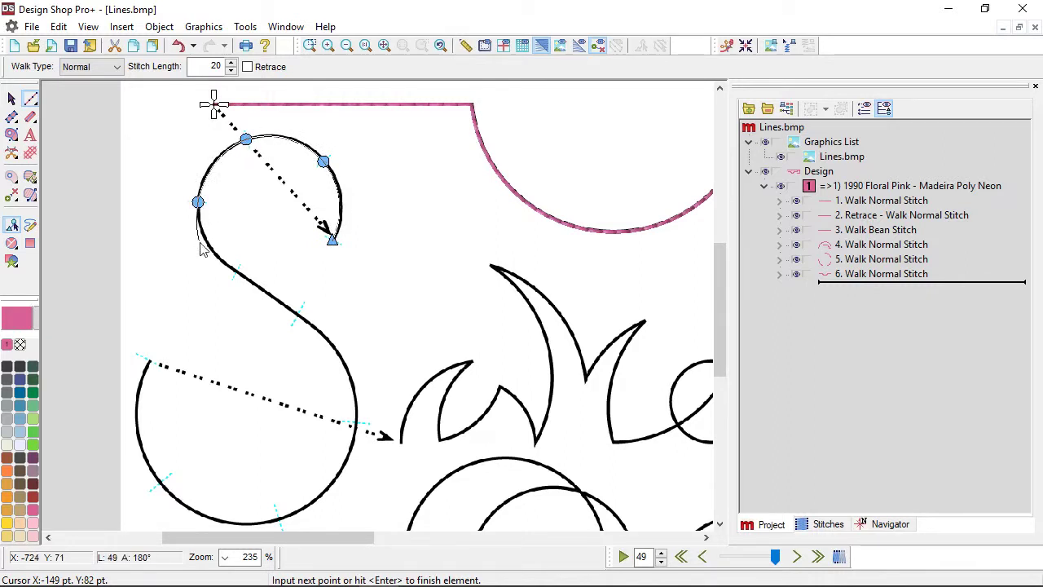
left_click(236, 271)
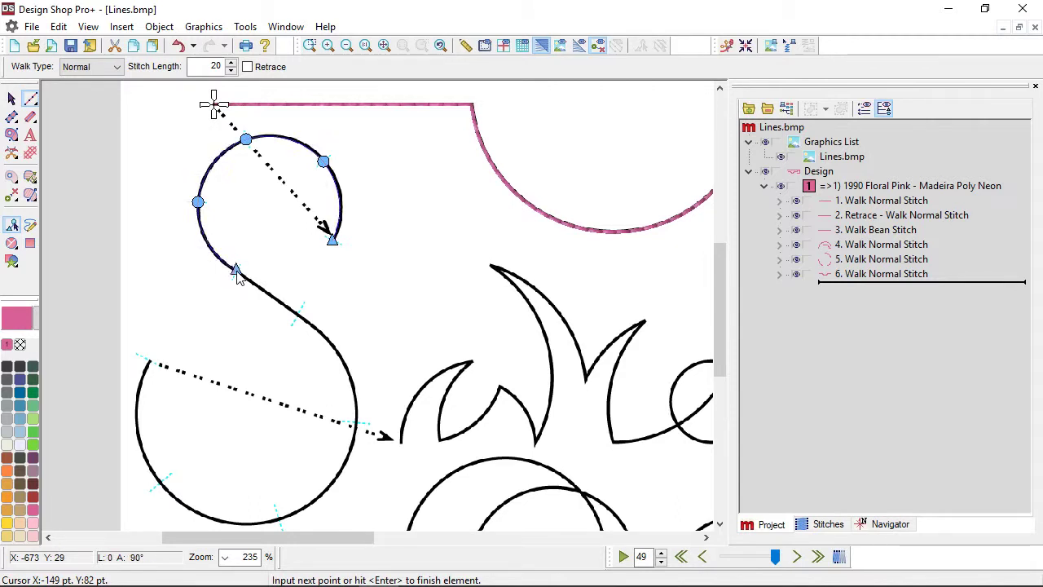
- Add the diagonal's lower straight point, trace the lower loop with three curve points and a straight end point, and finish the walk stitch
left_click(298, 315)
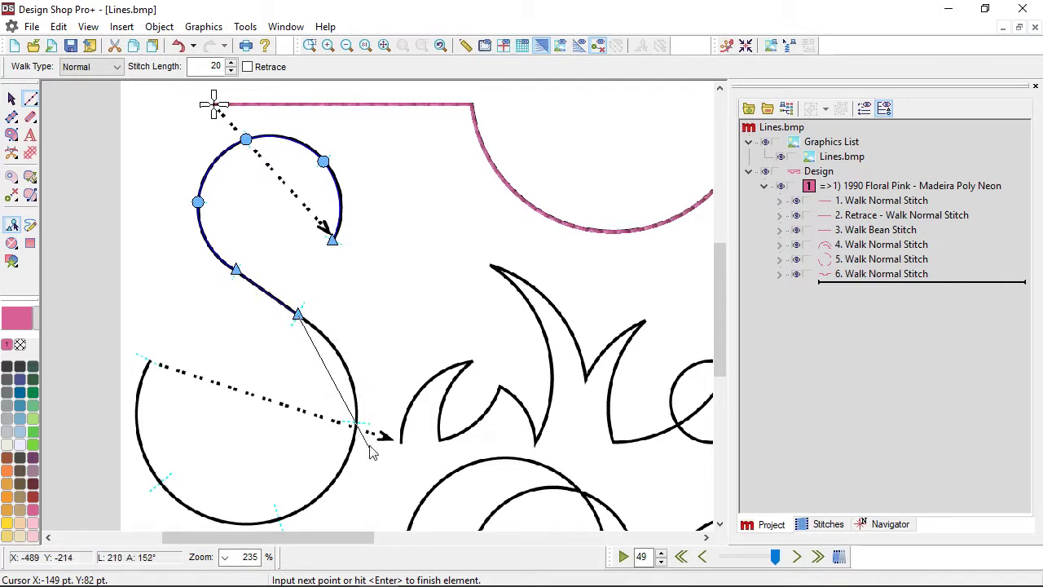
right_click(355, 423)
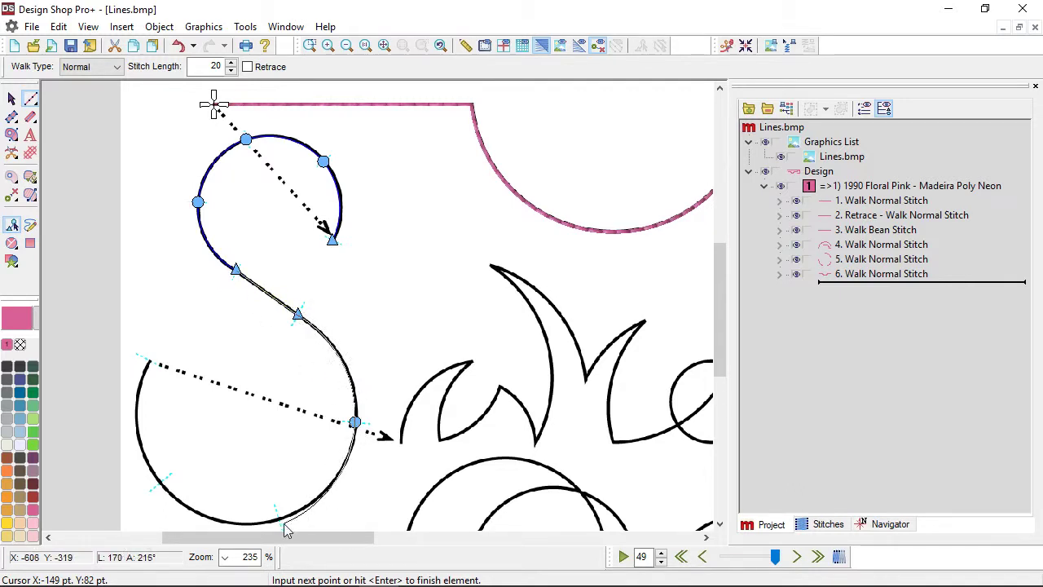
right_click(277, 518)
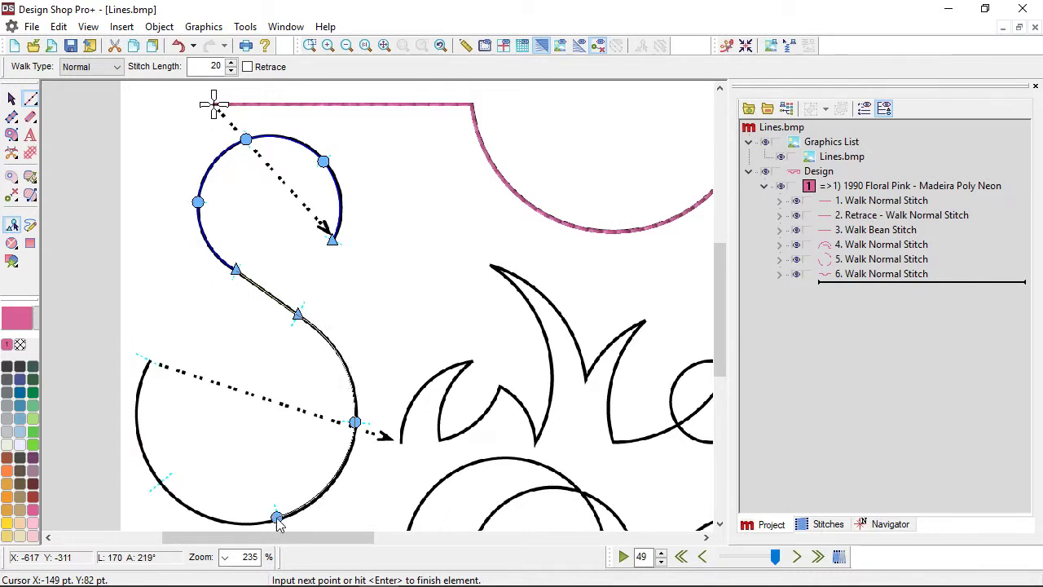
right_click(162, 484)
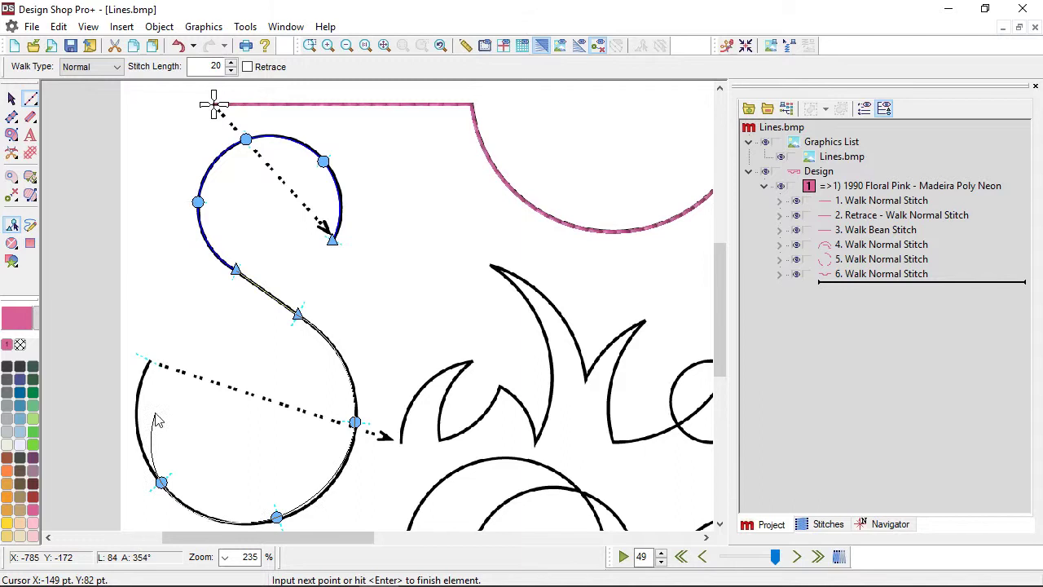
left_click(151, 367)
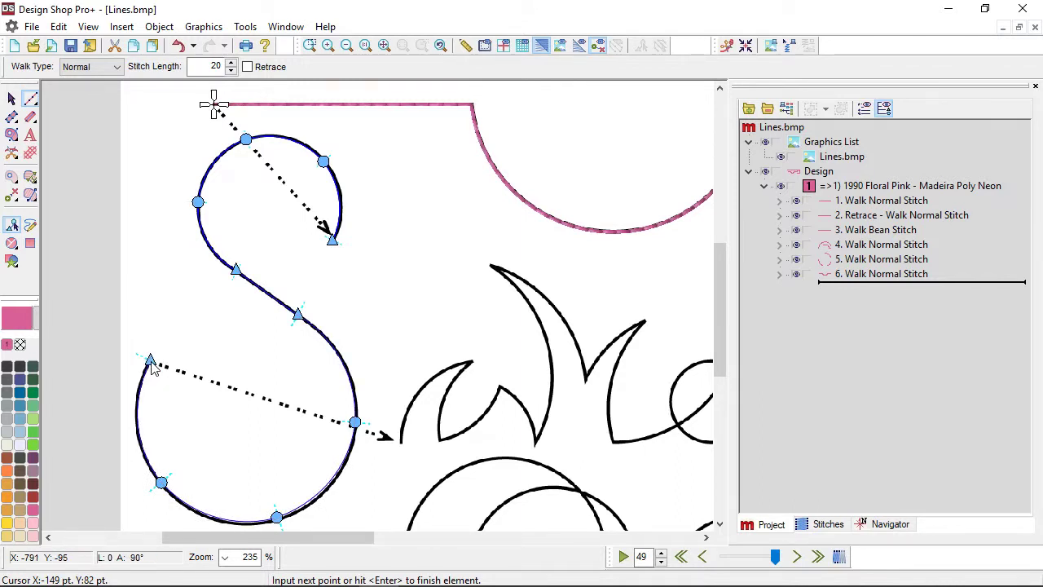
key("Return")
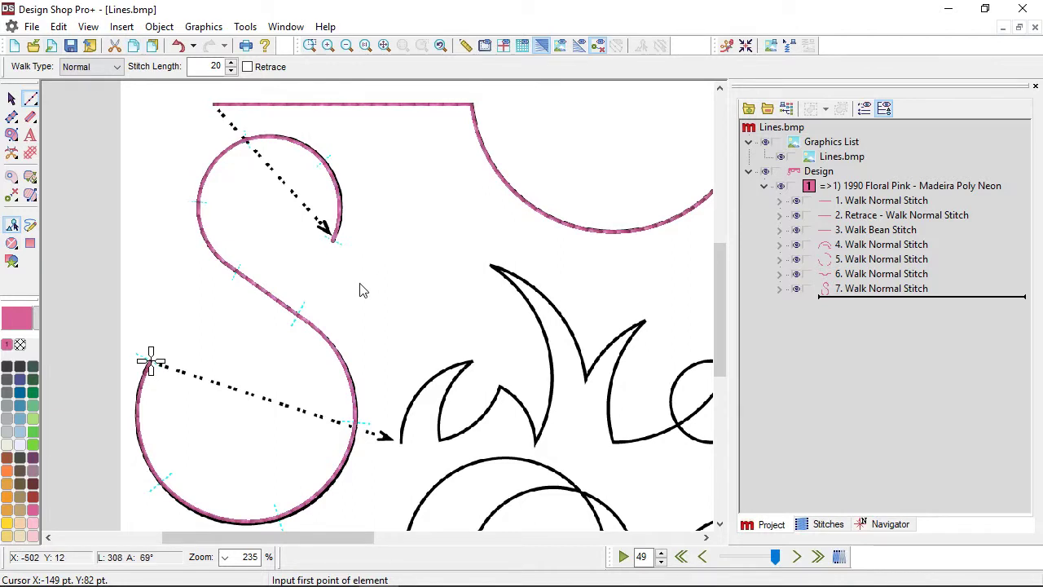
scroll(394, 387, "right", 5)
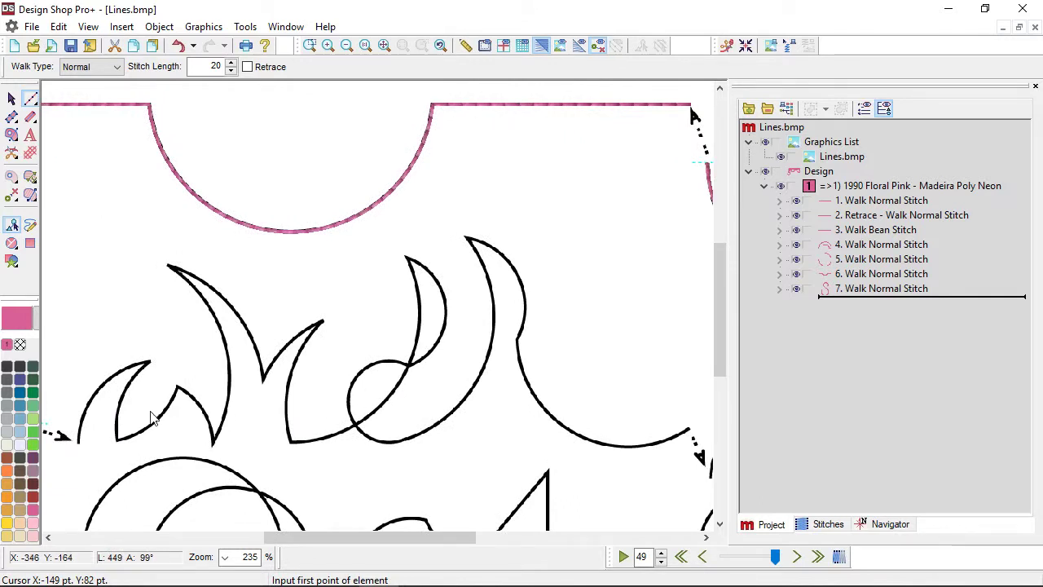
scroll(151, 417, "up", 1)
scroll(314, 419, "up", 1)
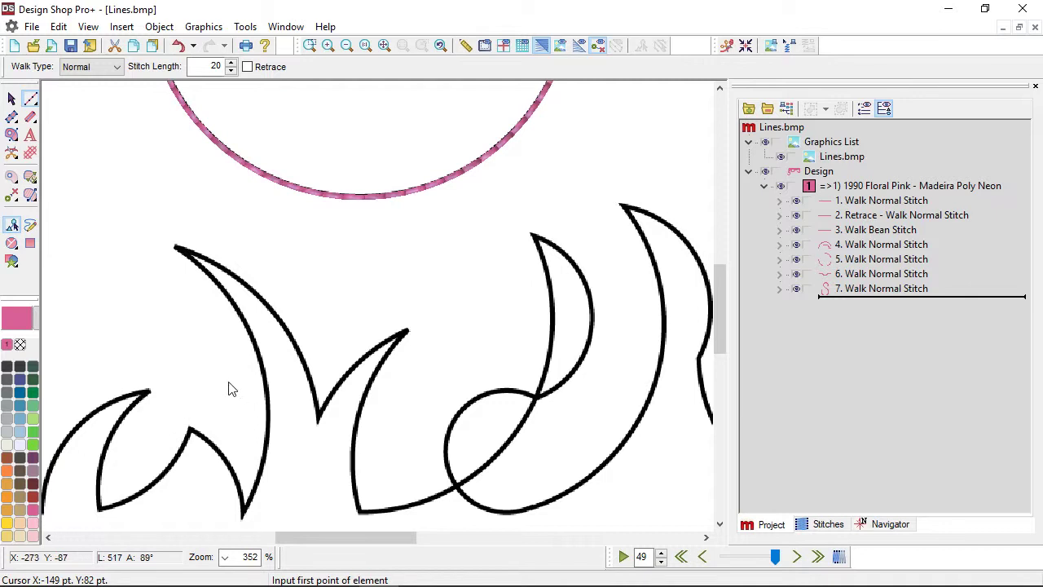
scroll(231, 389, "down", 2)
scroll(231, 389, "left", 2)
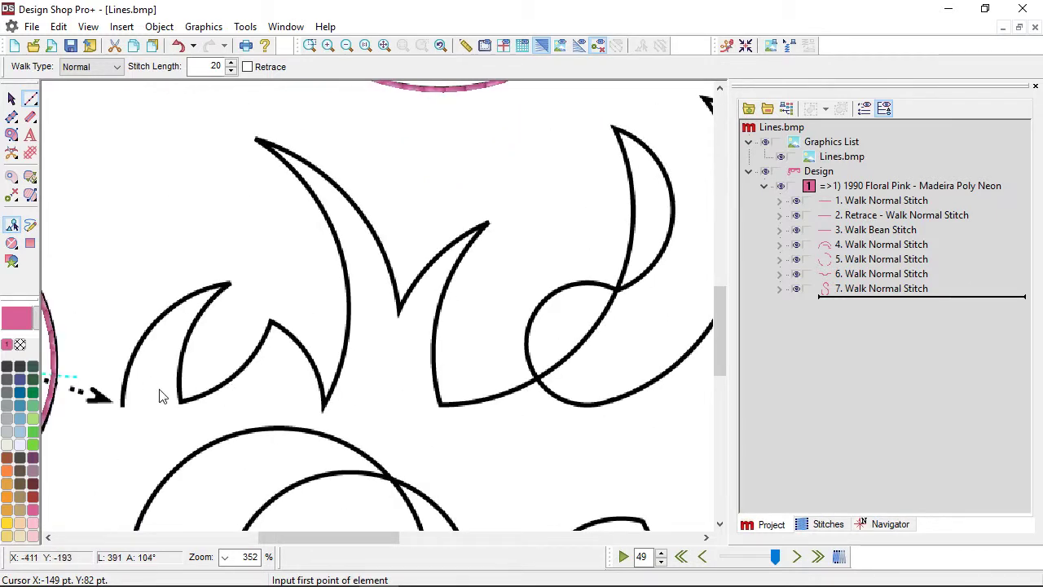
left_click(122, 406)
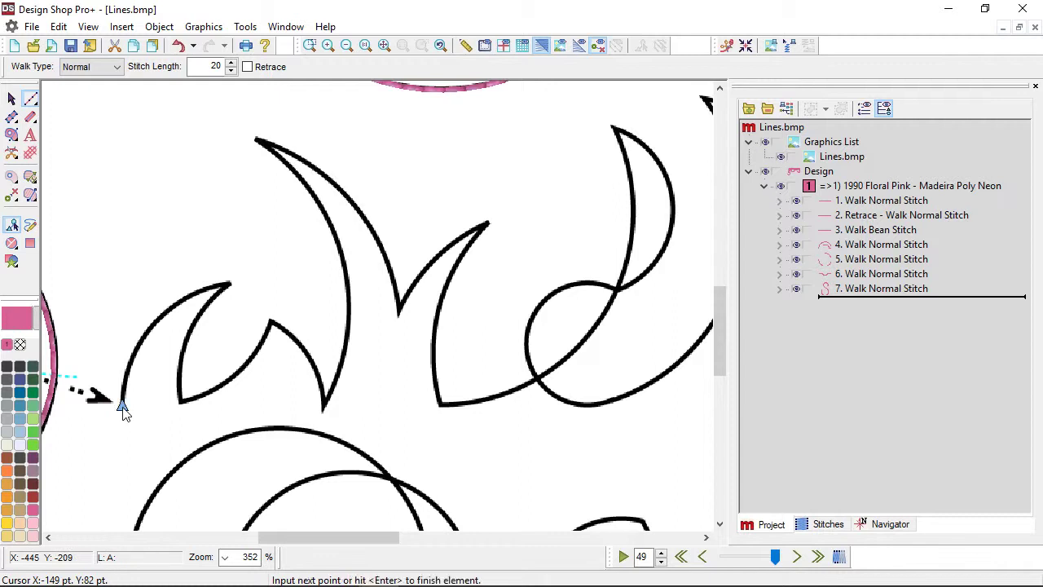
left_click(152, 325)
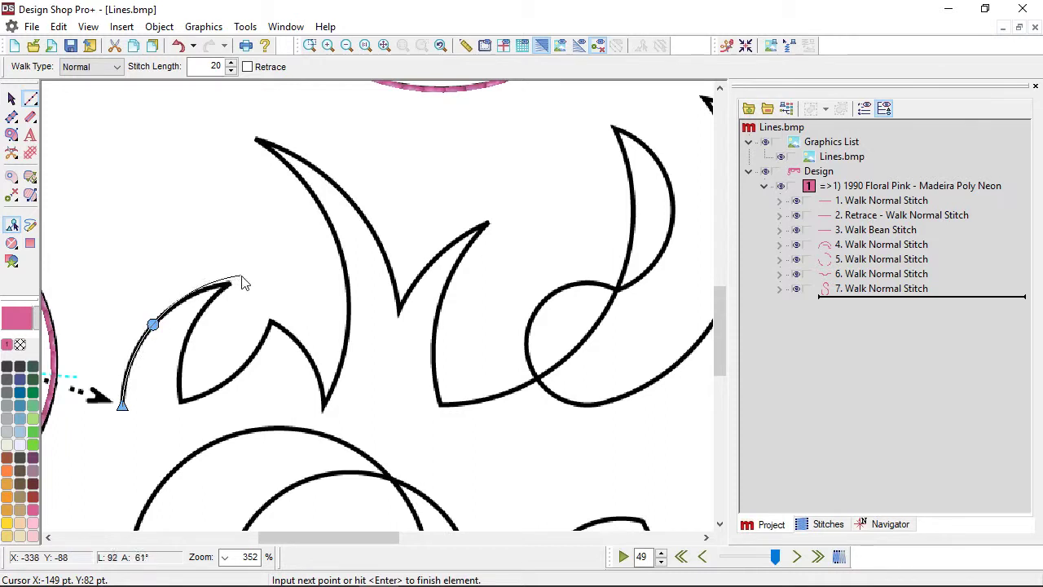
left_click(230, 286)
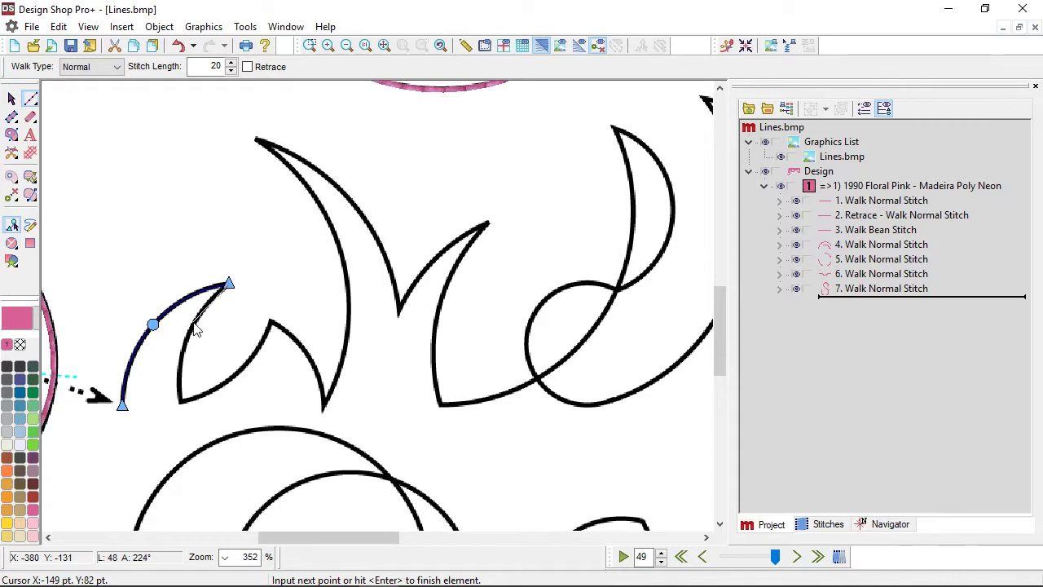
key("Return")
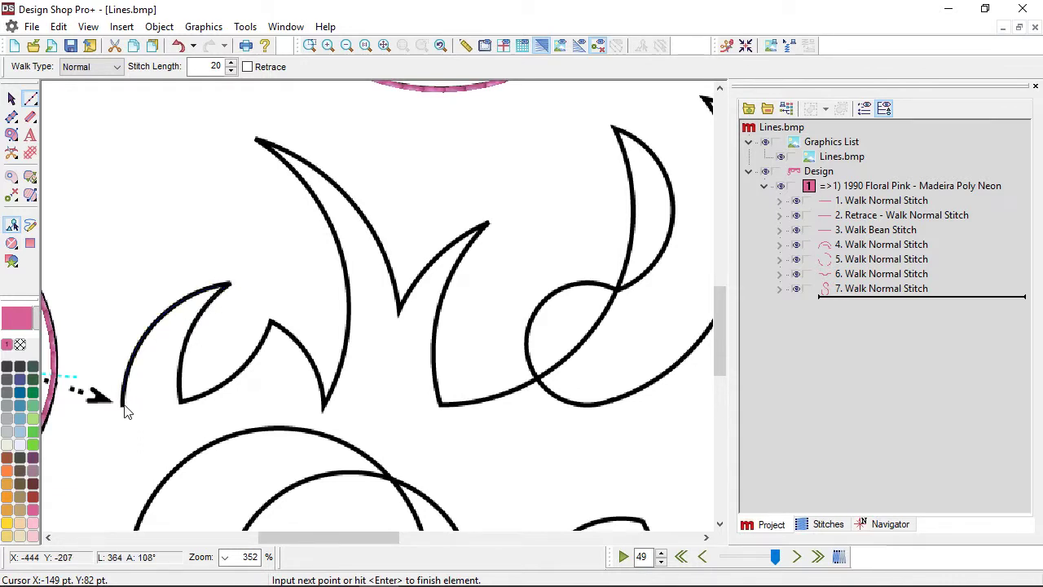
- Trace the small flame shape beside the dotted arrow with straight points at its corners and one curve point on each arc
left_click(157, 320)
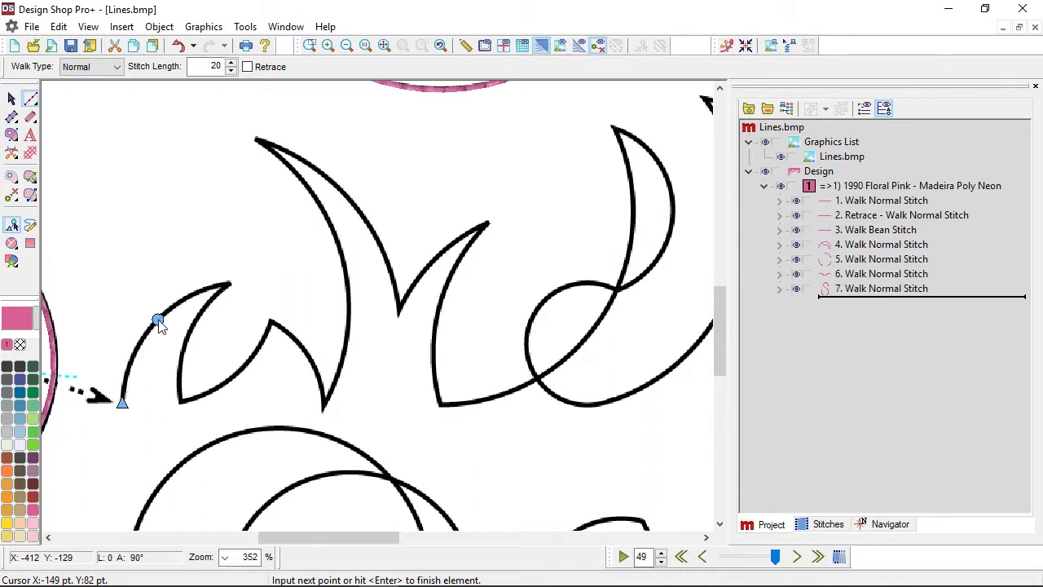
left_click(231, 283)
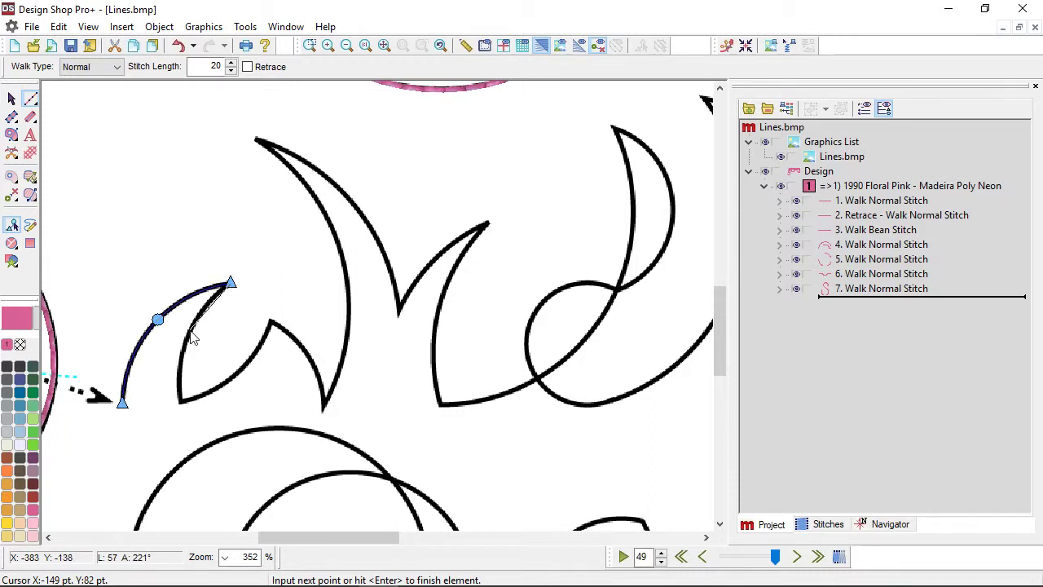
left_click(189, 330)
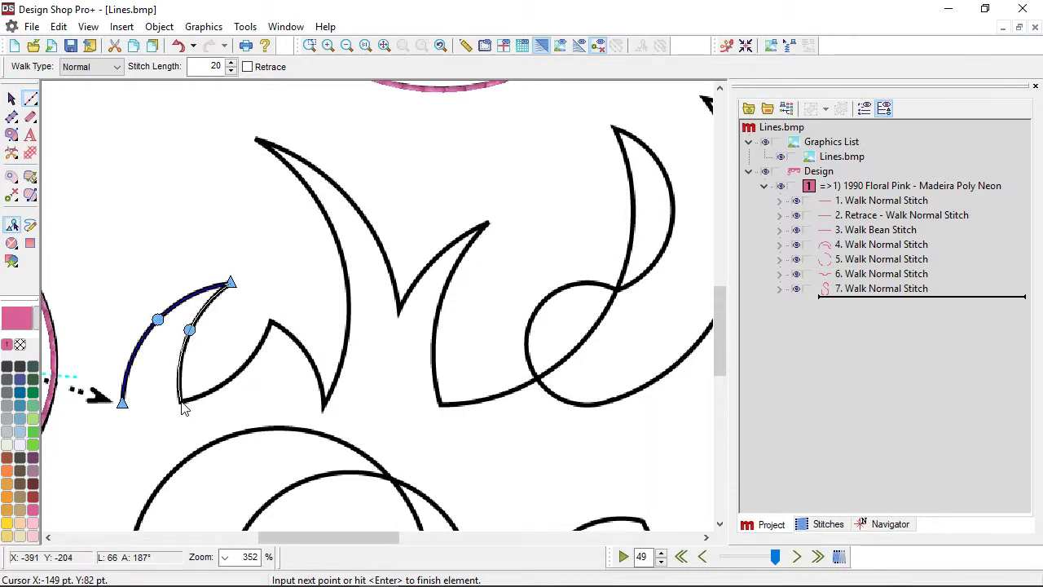
left_click(182, 402)
left_click(238, 369)
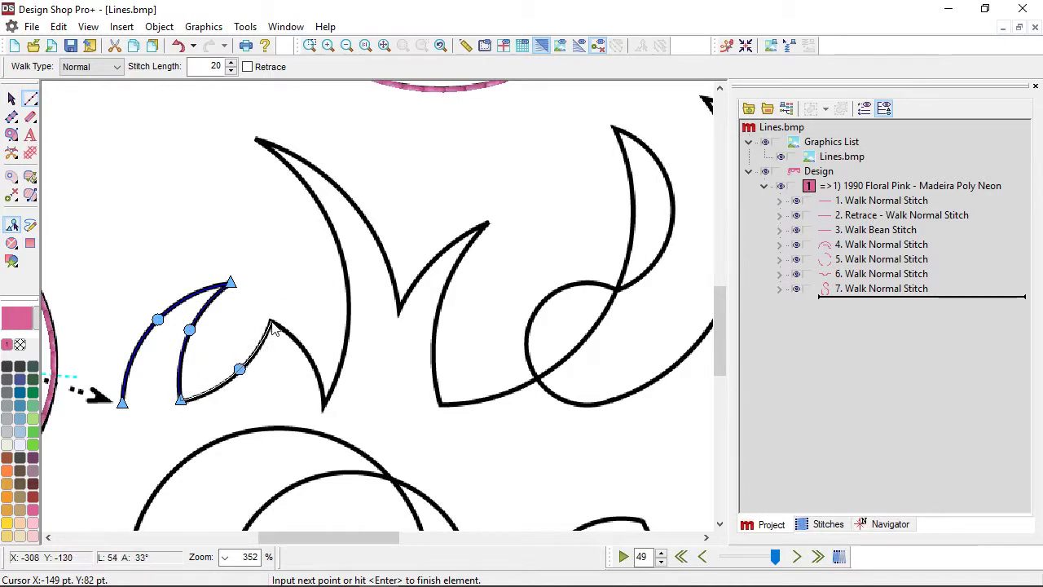
left_click(271, 322)
left_click(303, 350)
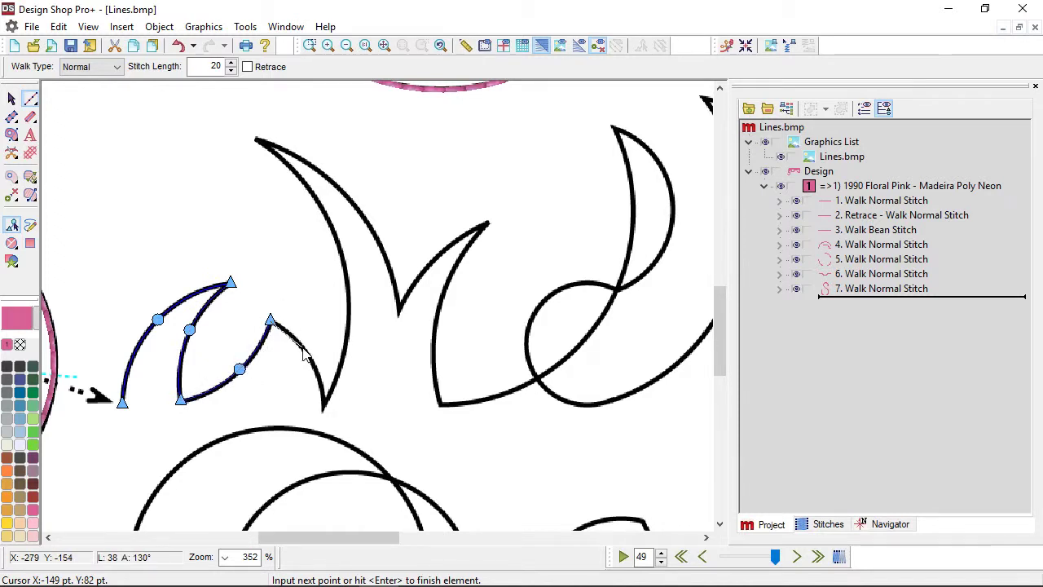
left_click(324, 410)
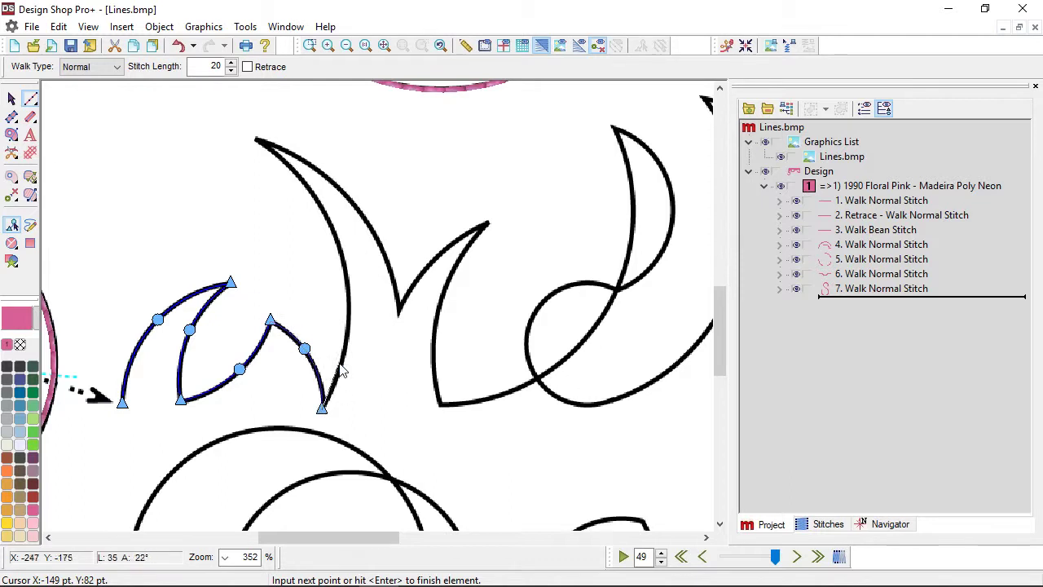
- Continue along the larger flame's four arcs with a curve point on each arc and straight points at its tips and valleys
left_click(340, 247)
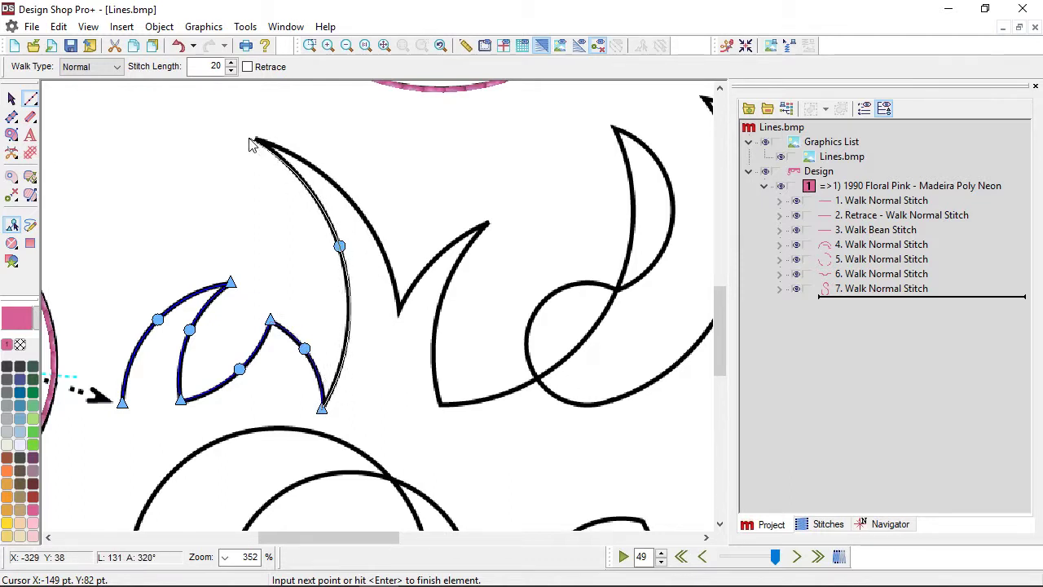
left_click(253, 139)
left_click(362, 214)
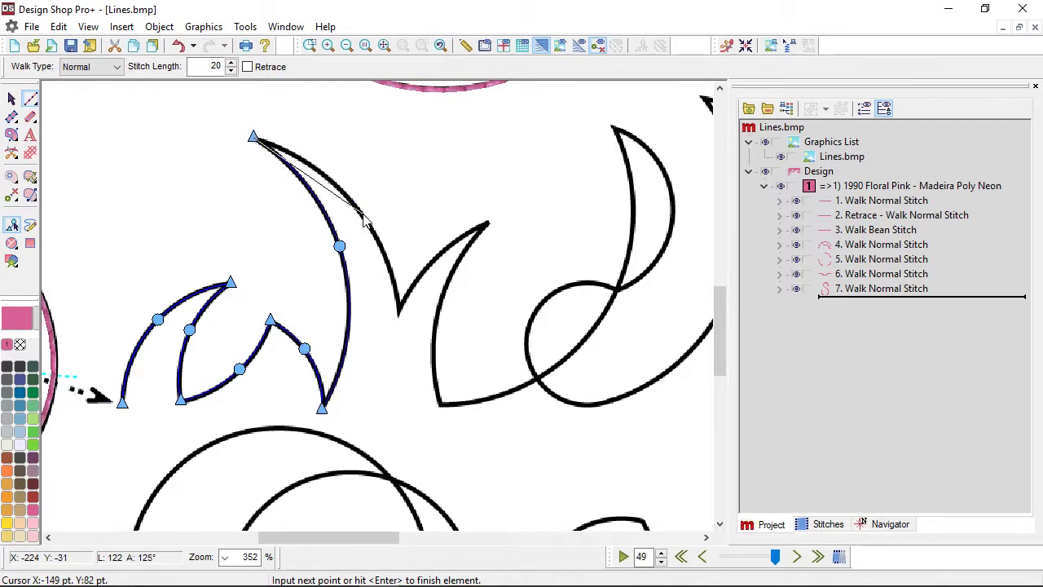
left_click(399, 317)
left_click(437, 257)
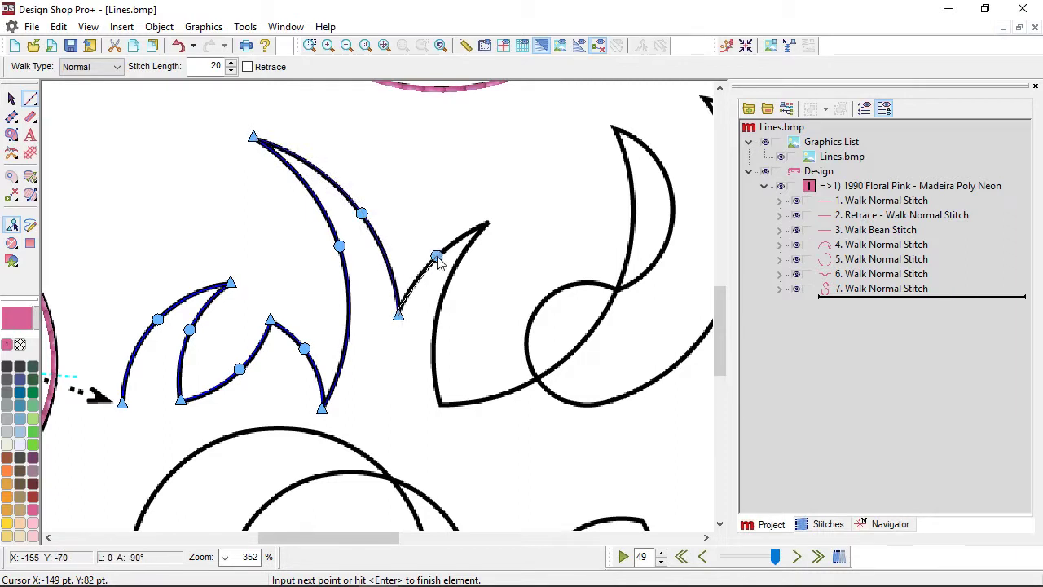
left_click(488, 221)
left_click(437, 310)
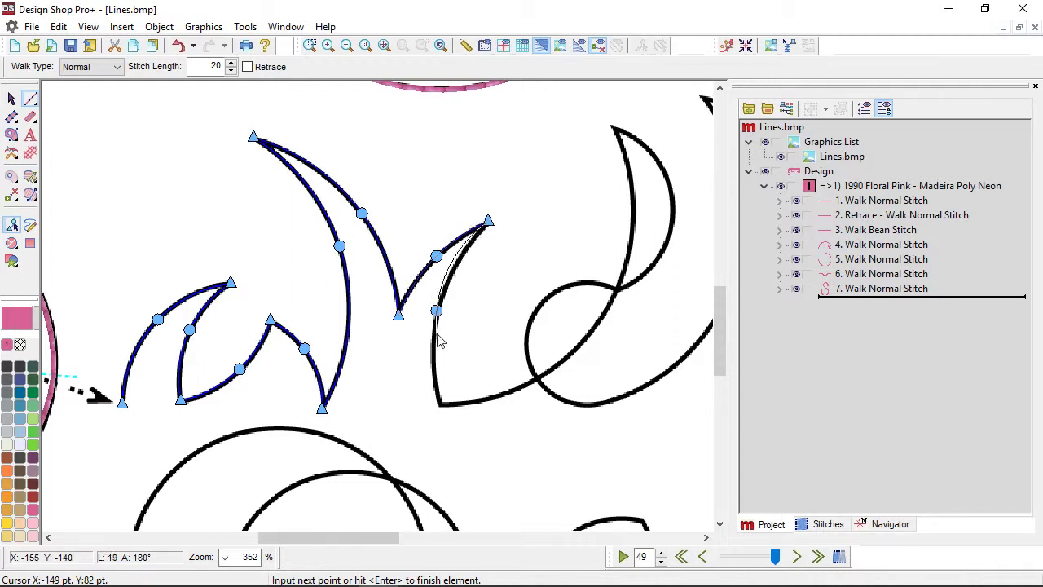
left_click(440, 406)
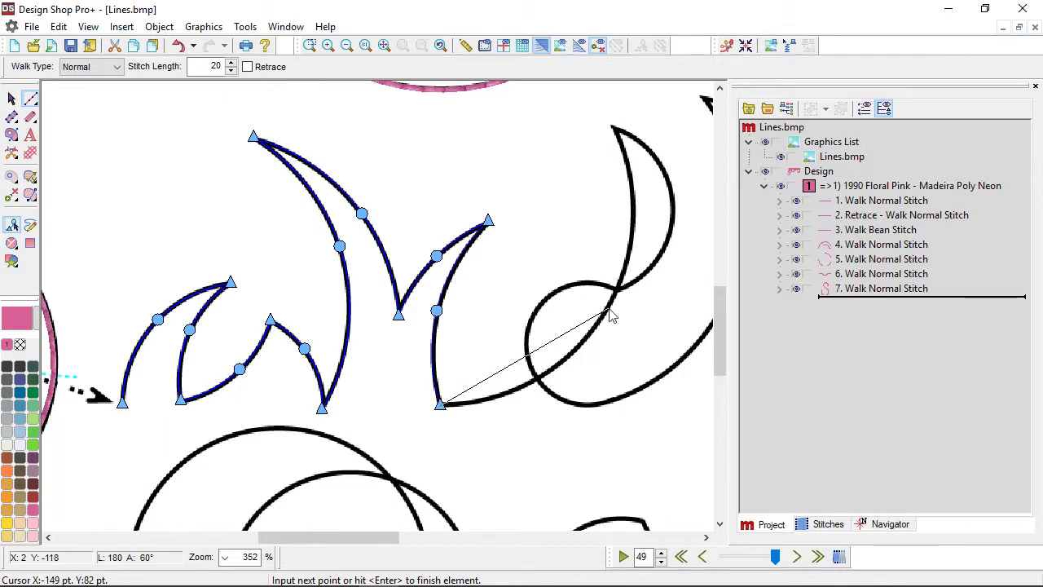
- Try three curve points along the long arc rising to the tall crescent's tip, and remove them
left_click(526, 385)
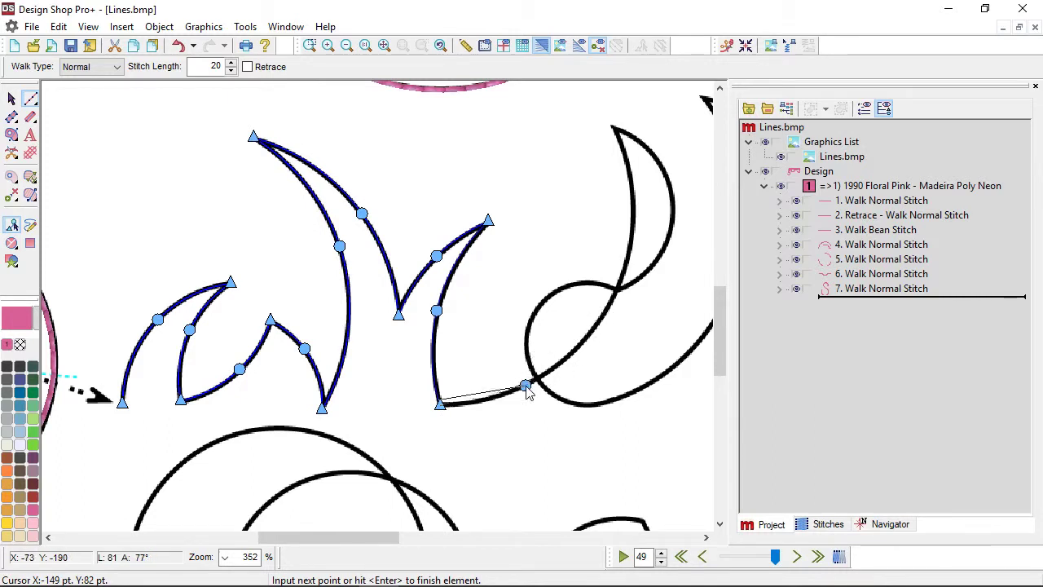
left_click(591, 330)
left_click(630, 230)
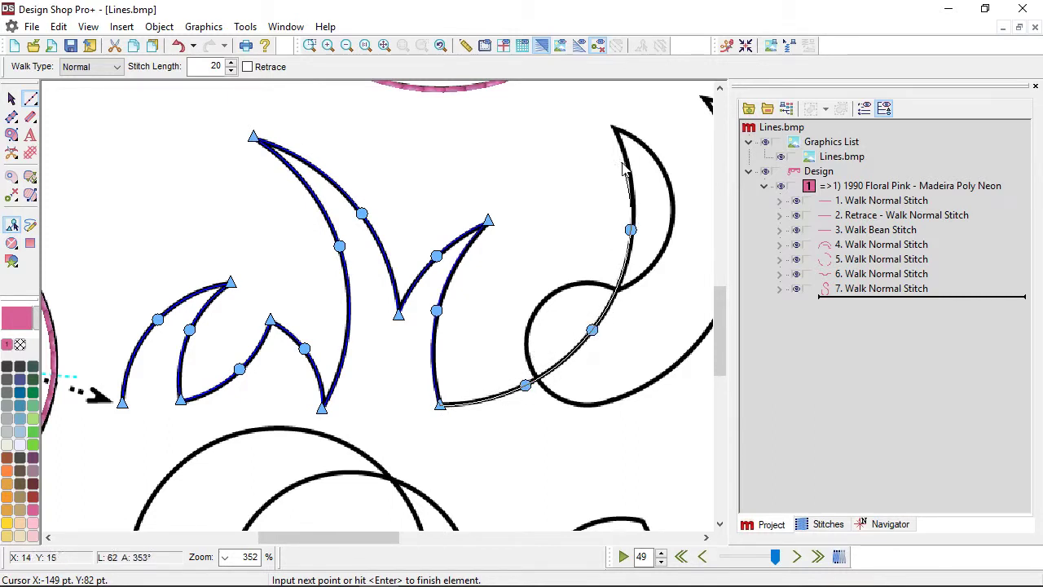
key("BackSpace")
key("BackSpace")
key("BackSpace")
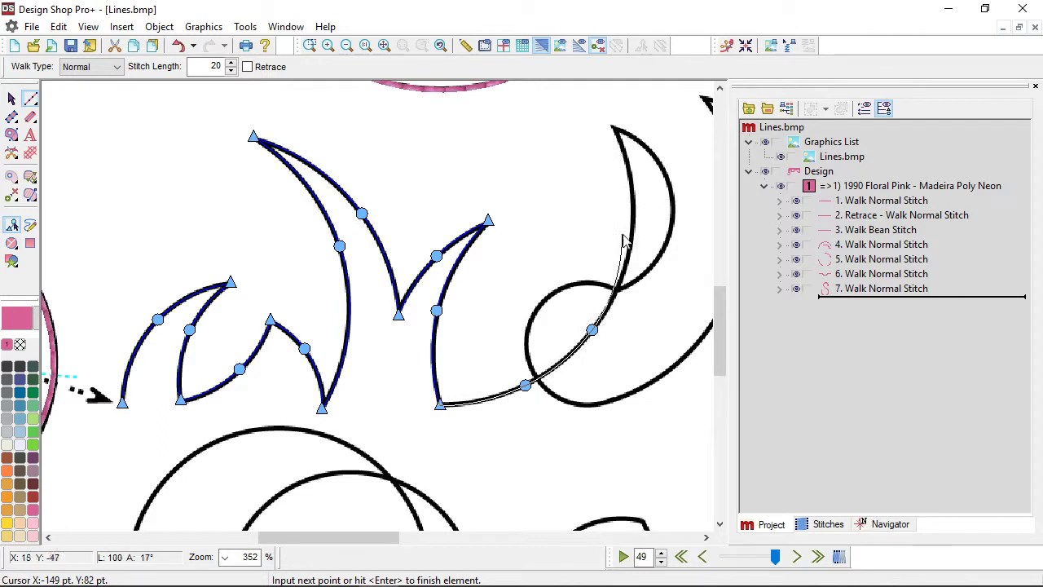
- Trace the crescent with one curve point per arc and straight points at tip and crossing, then the small loop with two curve points and a straight lowest point
left_click(599, 316)
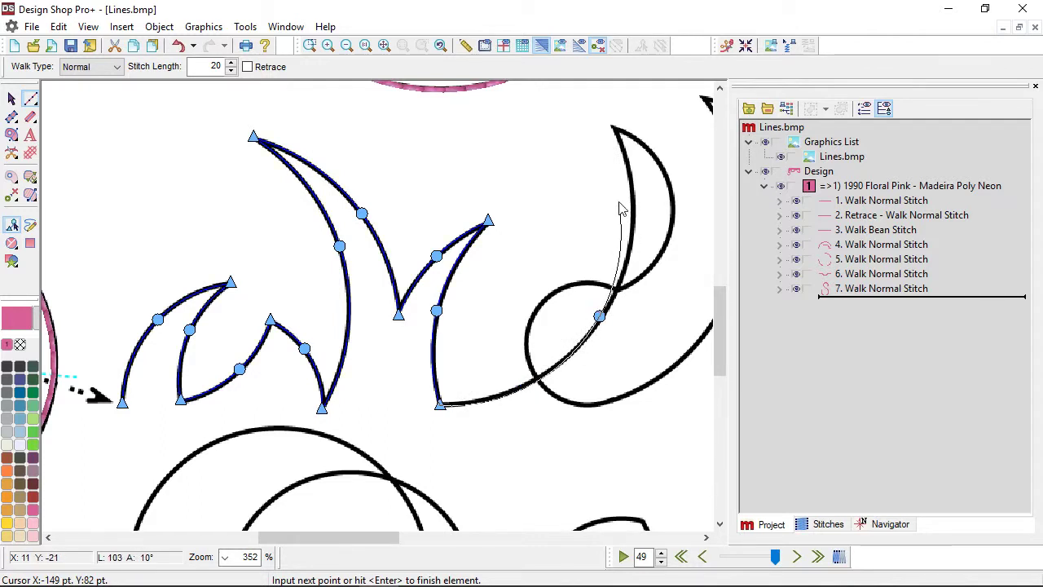
left_click(613, 125)
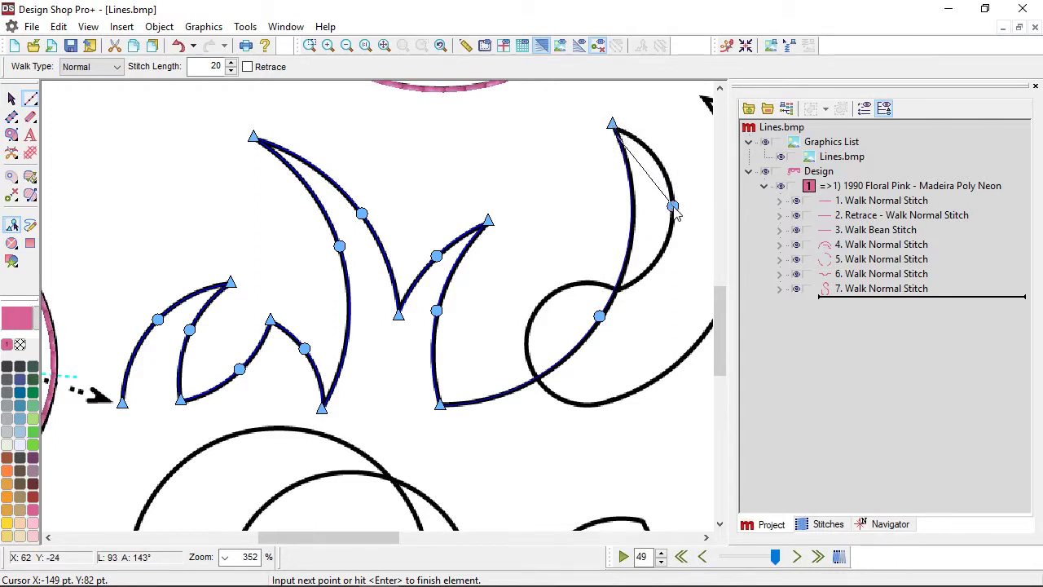
left_click(673, 207)
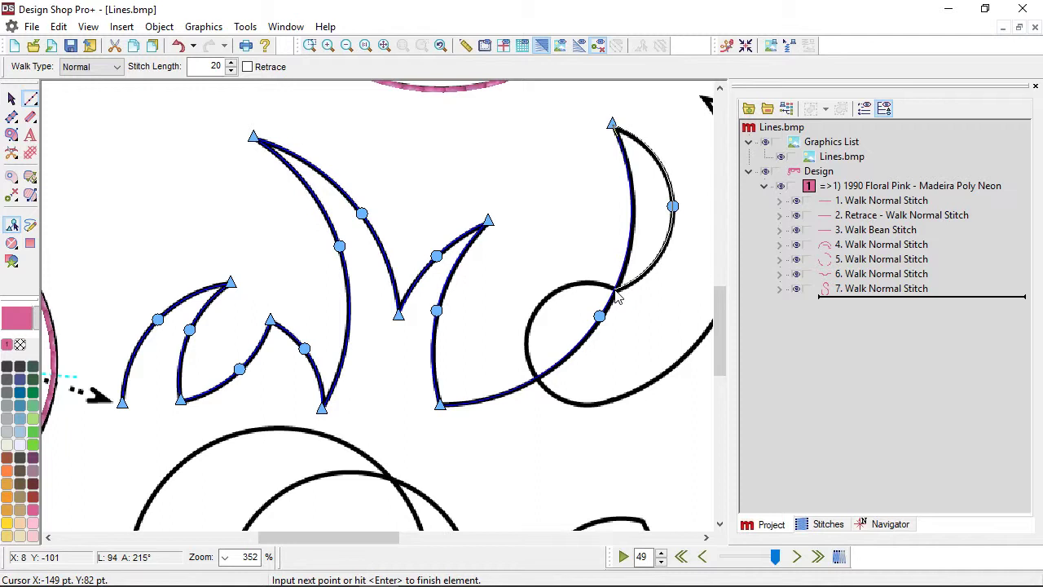
left_click(617, 291)
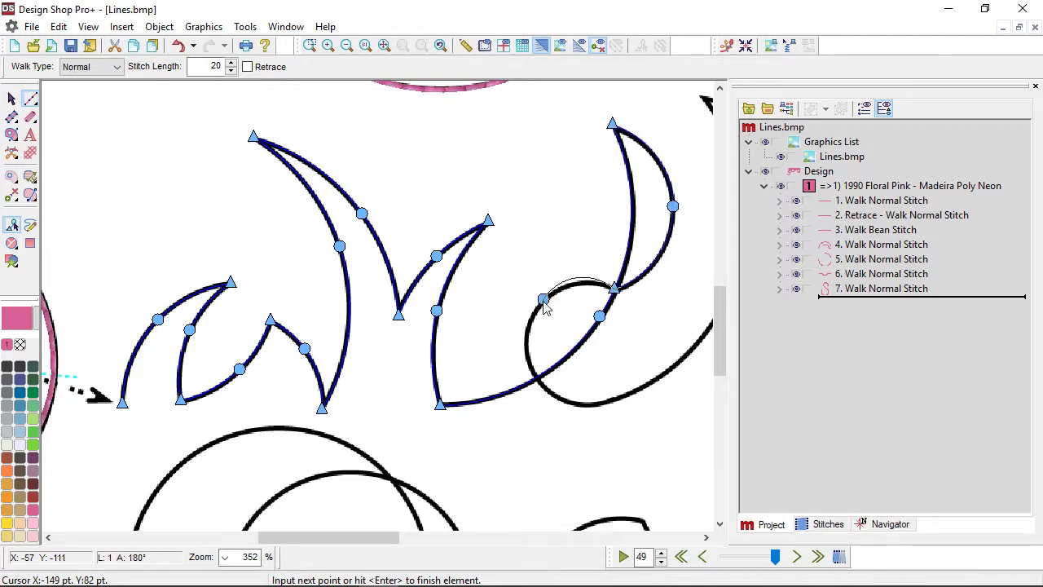
left_click(542, 300)
left_click(534, 376)
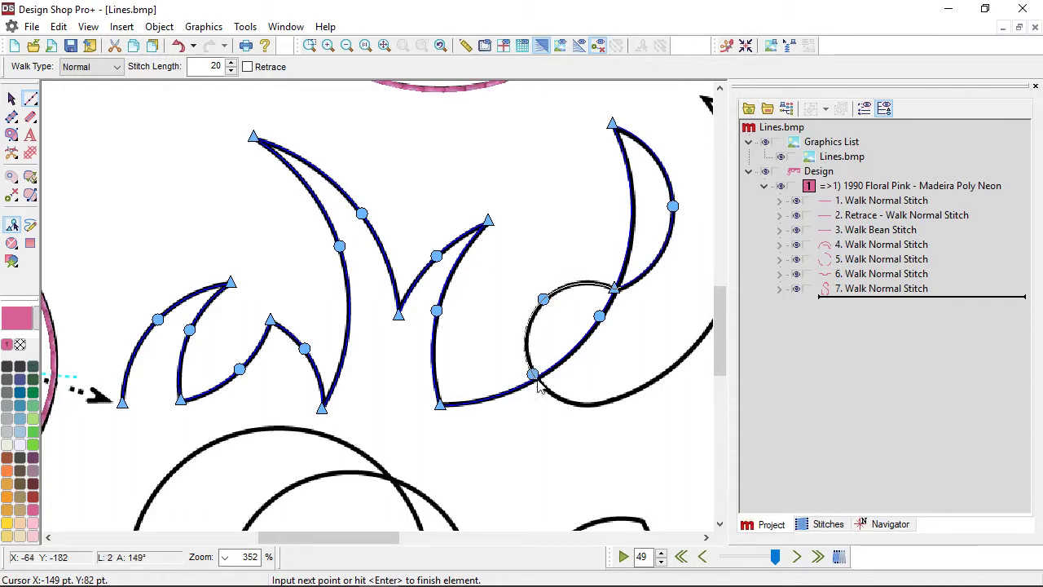
left_click(594, 405)
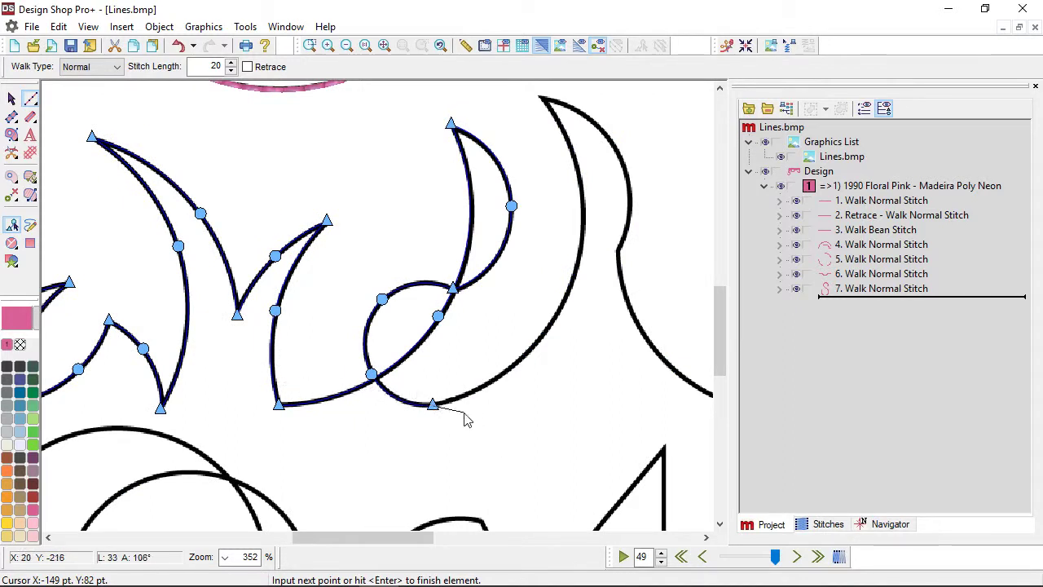
- Trace both sides of the tallest crescent with one curve point per arc and straight points at its tip and the notch below
right_click(573, 275)
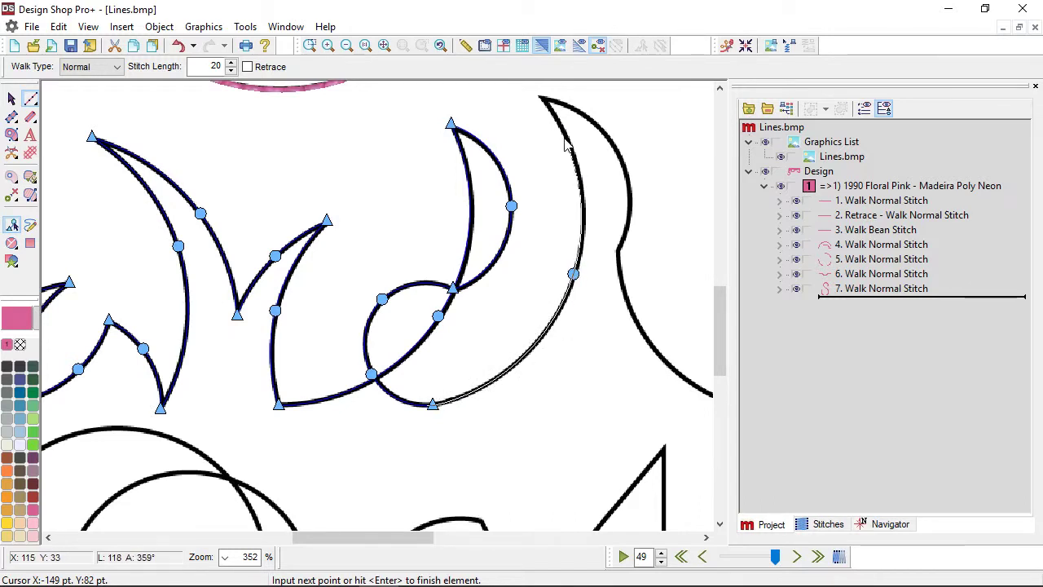
left_click(539, 93)
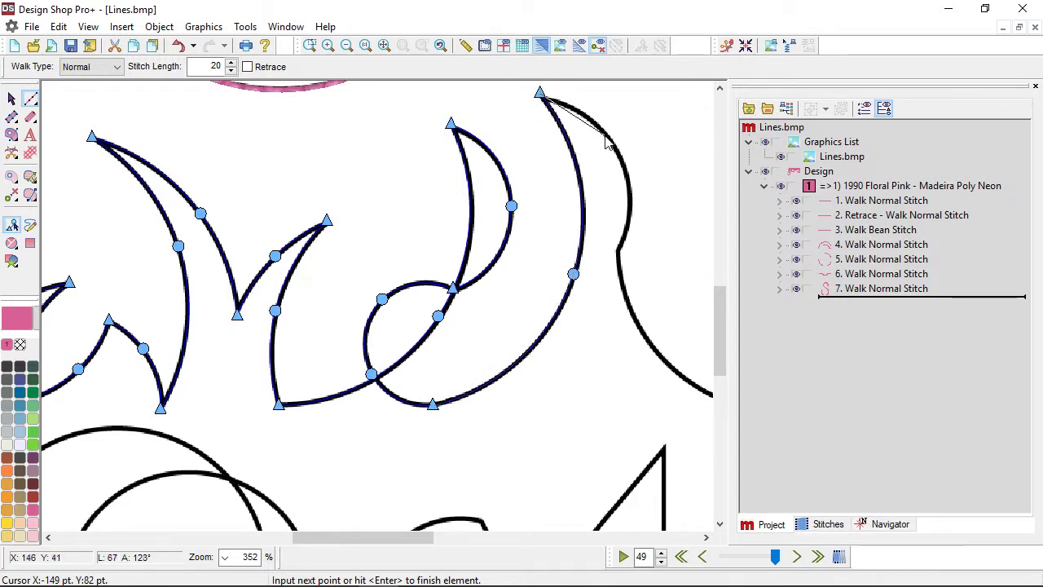
right_click(622, 167)
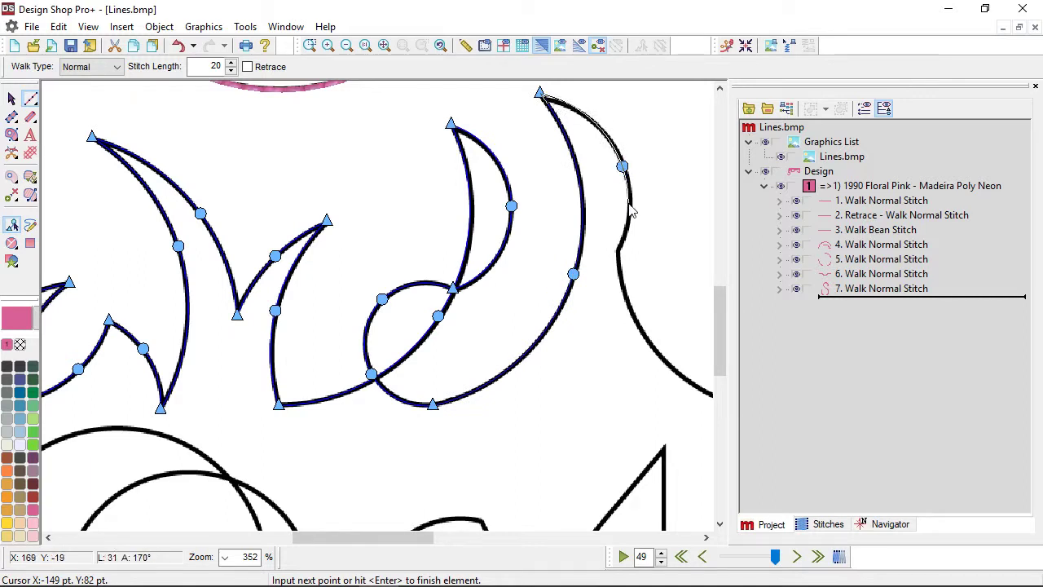
left_click(615, 253)
- Trace the wide bowl arc from the notch to the dotted arrow with one curve point and a straight end point, and finish the walk stitch
scroll(617, 257, "right", 3)
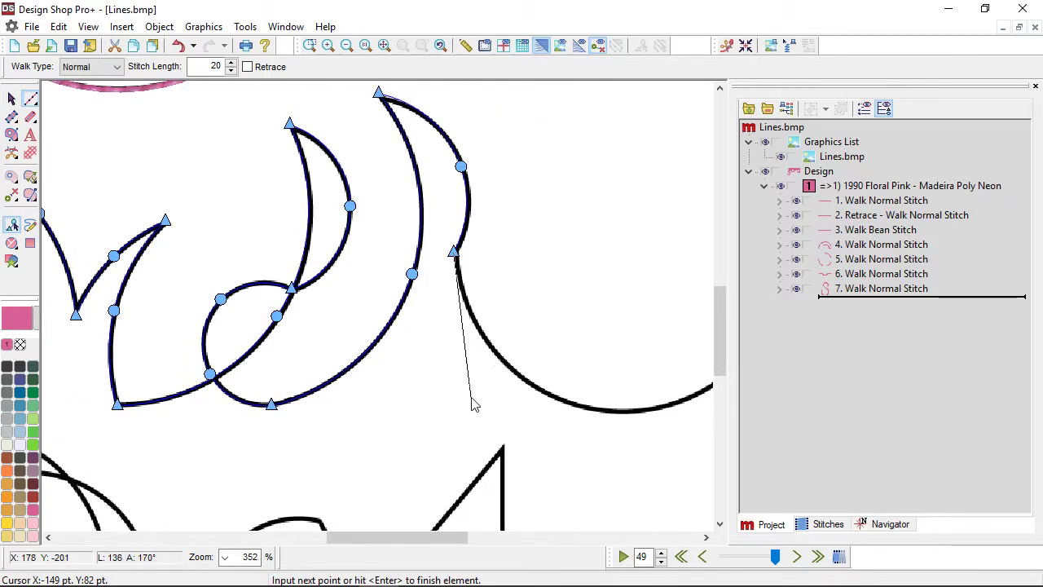
scroll(670, 385, "right", 3)
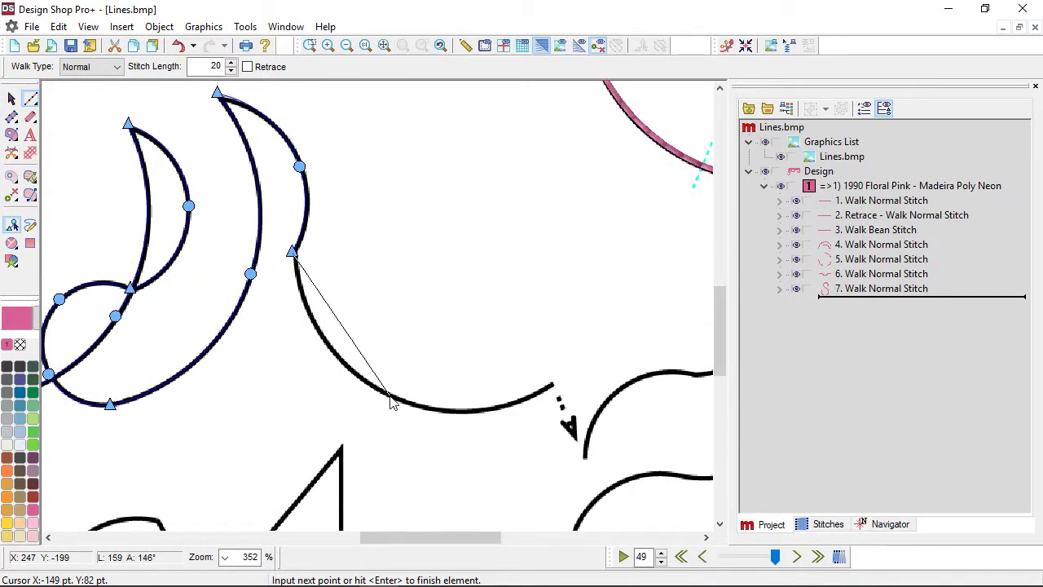
left_click(391, 397)
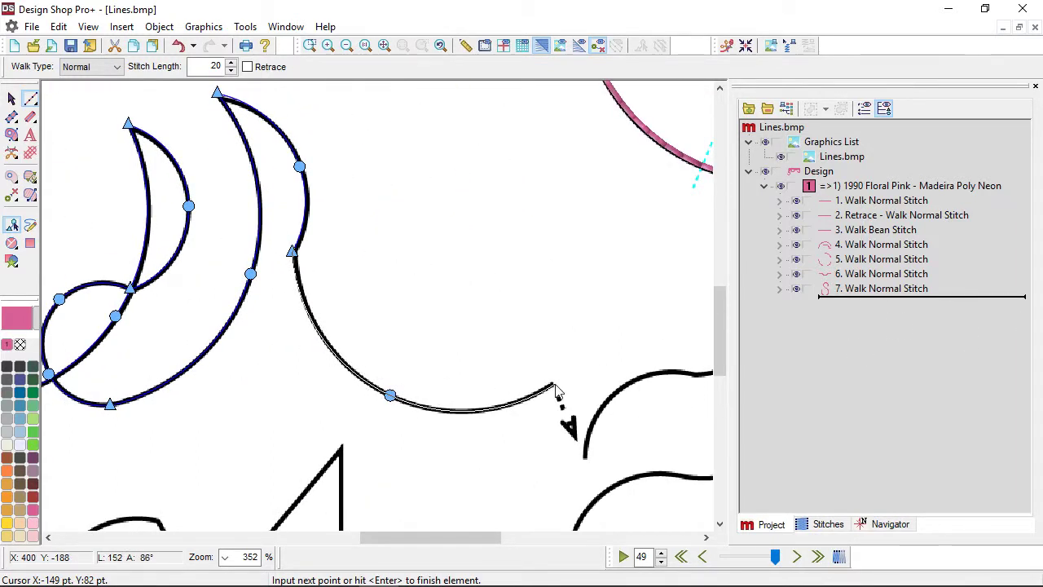
left_click(556, 385)
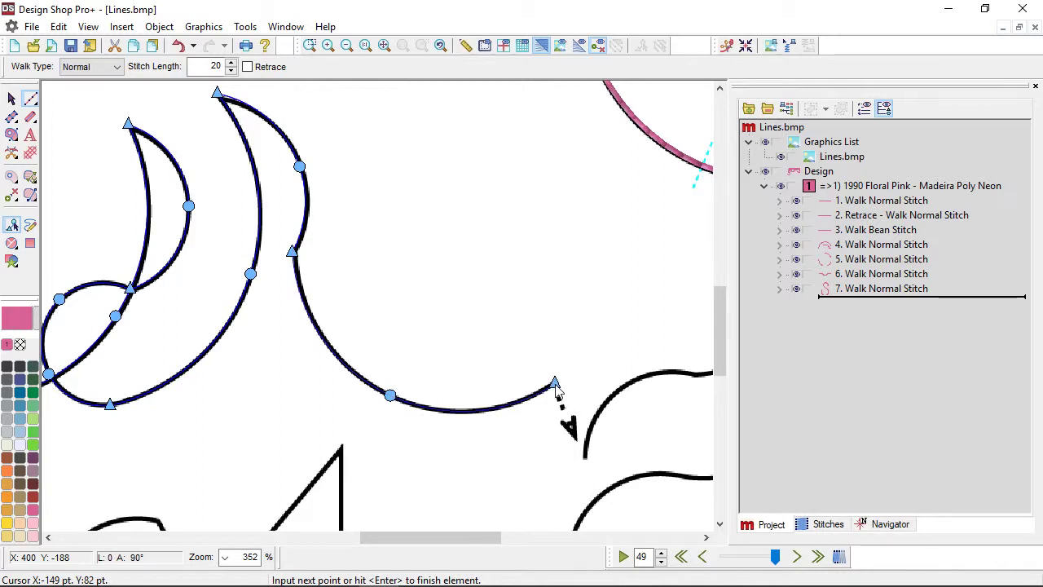
key("Return")
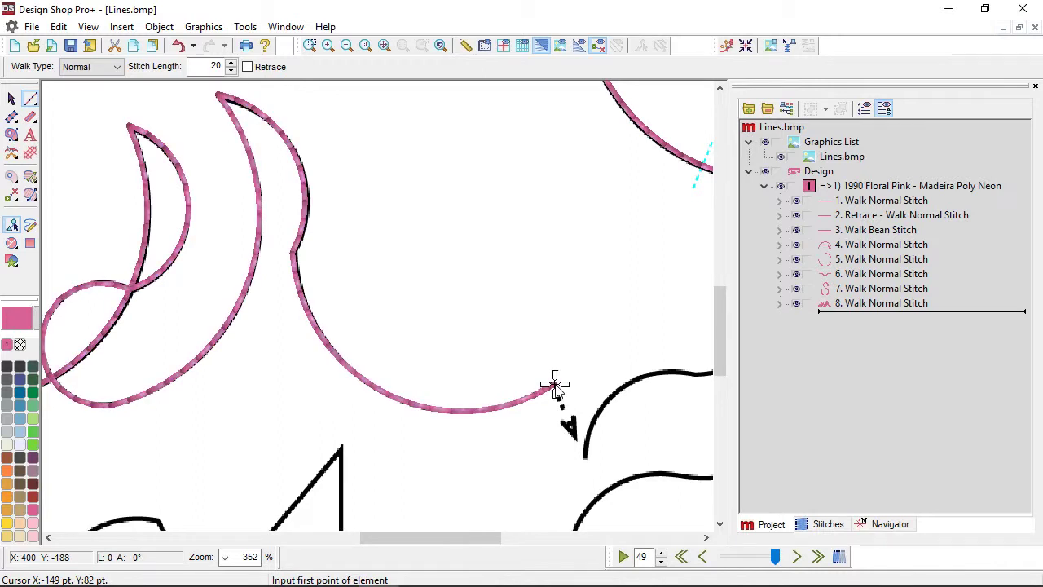
- Smooth the lowest point of the small loop in the finished flame walk stitch by adjusting its direction handle, and deselect the stitch
left_click(12, 98)
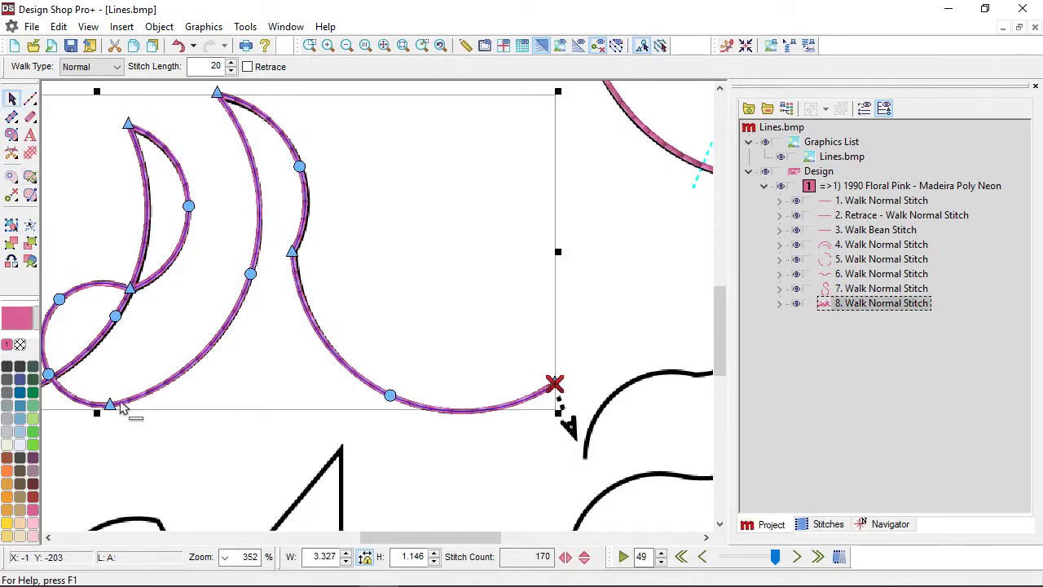
scroll(123, 408, "up", 2)
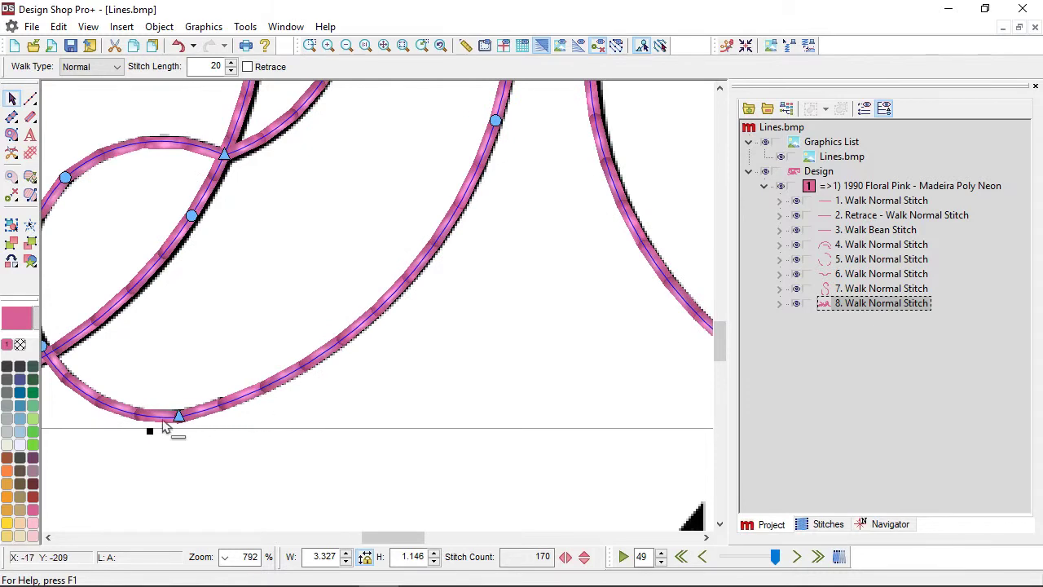
left_click(180, 420)
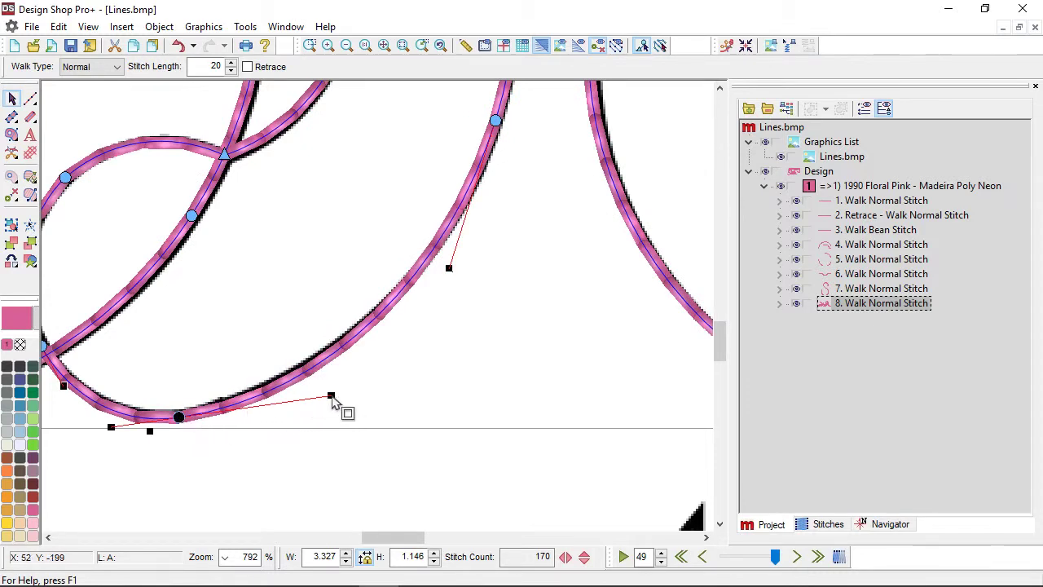
left_click_drag(331, 396, 307, 415)
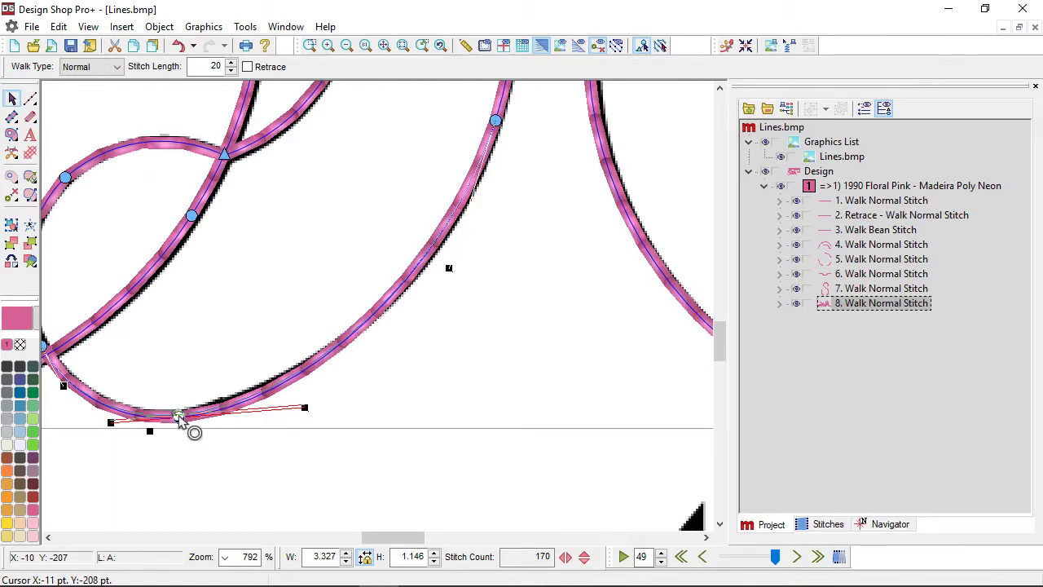
scroll(387, 424, "down", 3)
scroll(387, 430, "down", 2)
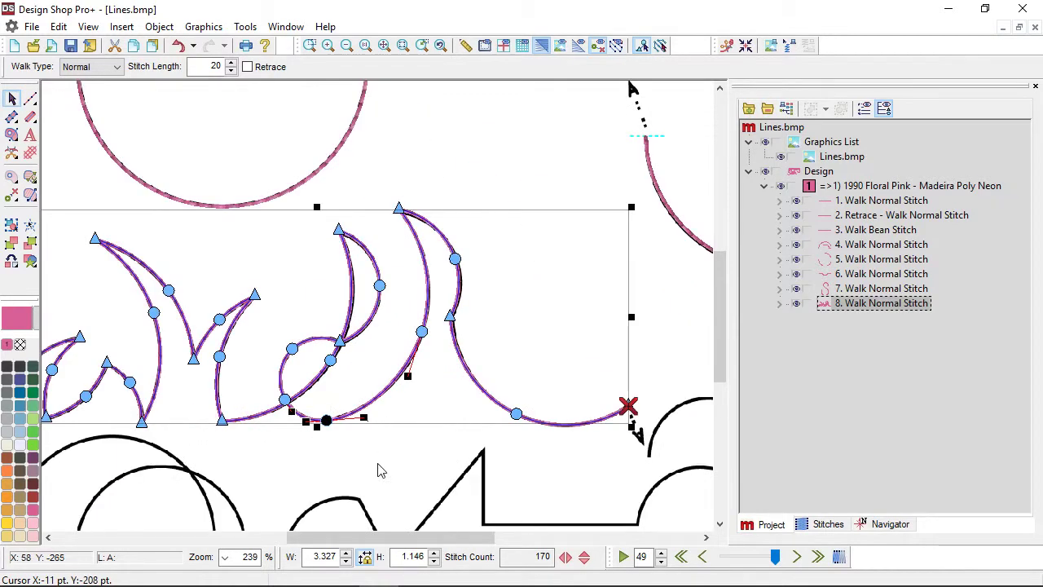
left_click(416, 433)
- Activate the vector line tool for the remaining horn-shaped outline and view its pen colour choices, keeping the current colour
scroll(417, 433, "down", 3)
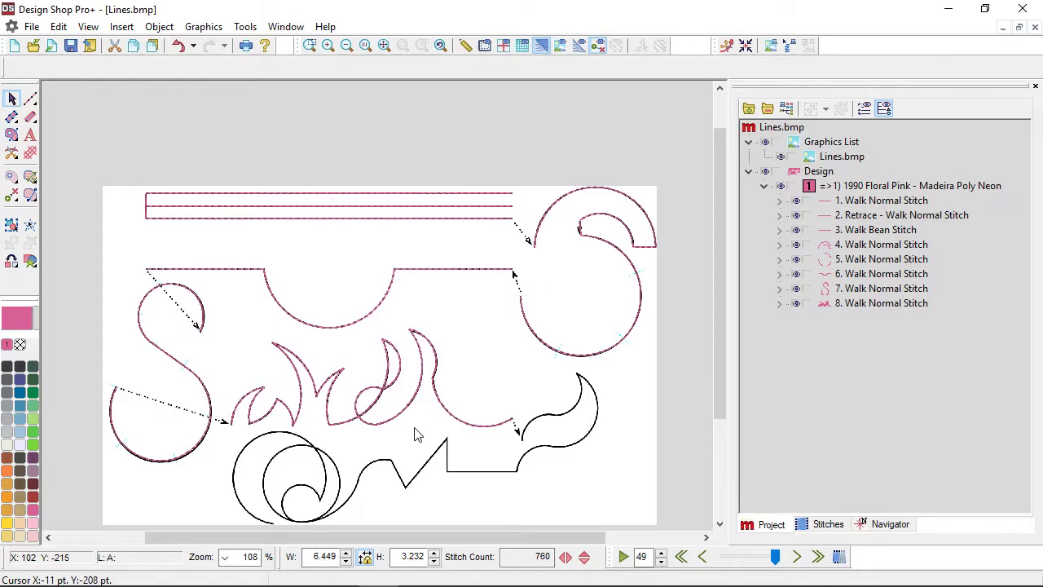
scroll(414, 432, "right", 2)
scroll(412, 454, "down", 2)
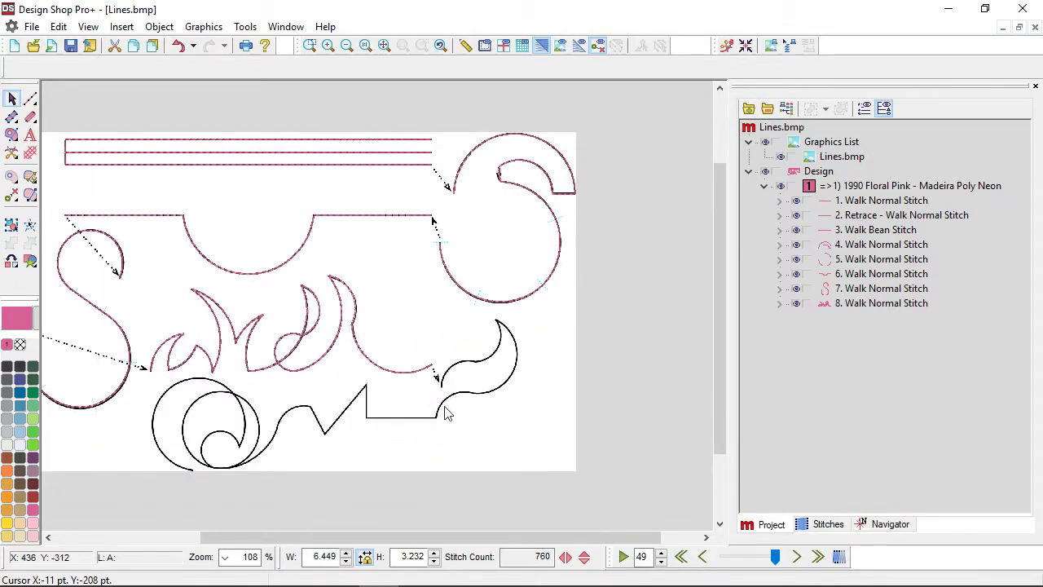
scroll(459, 380, "up", 4)
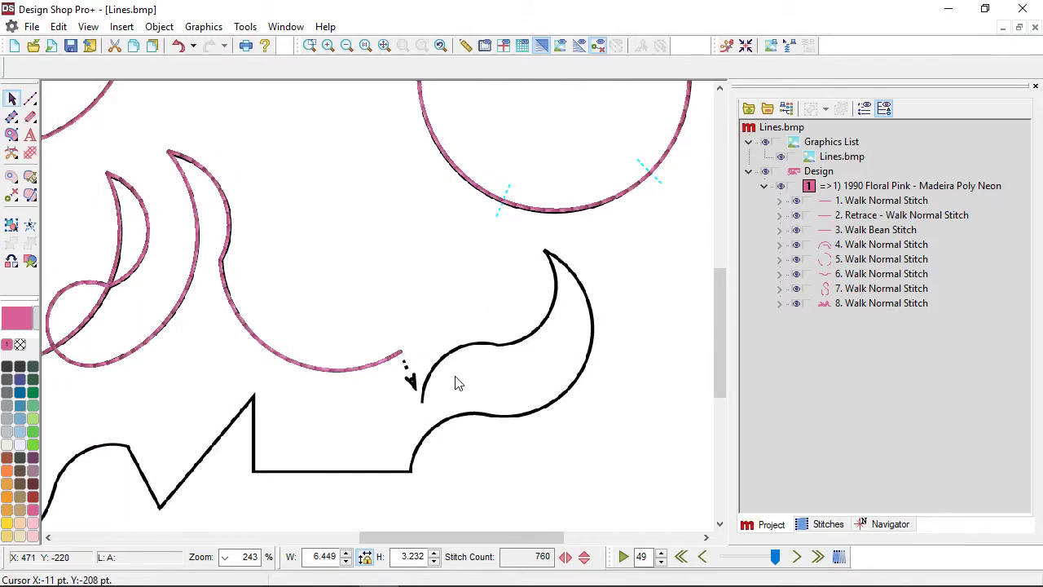
left_click(28, 102)
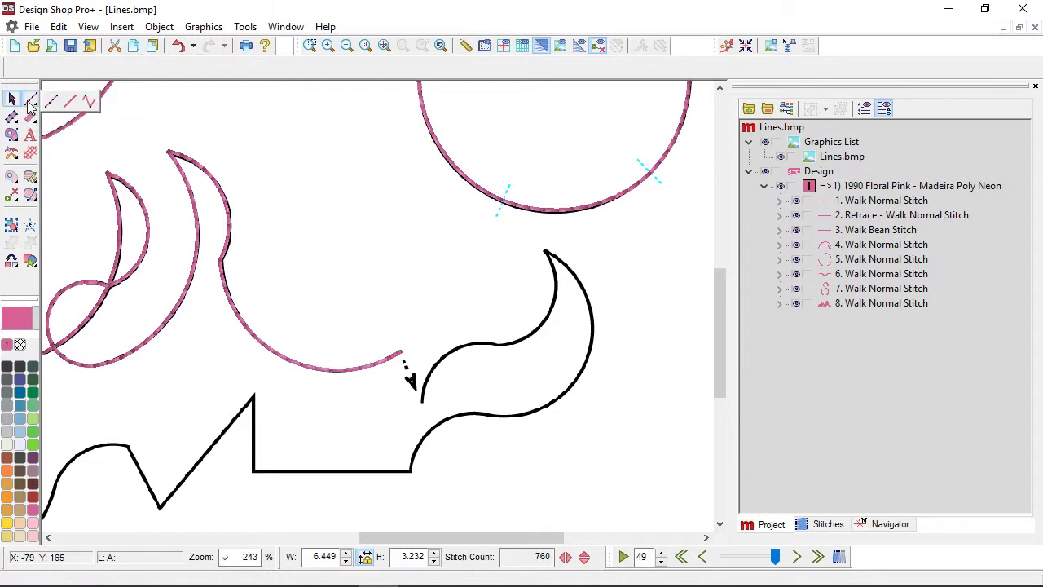
left_click(71, 102)
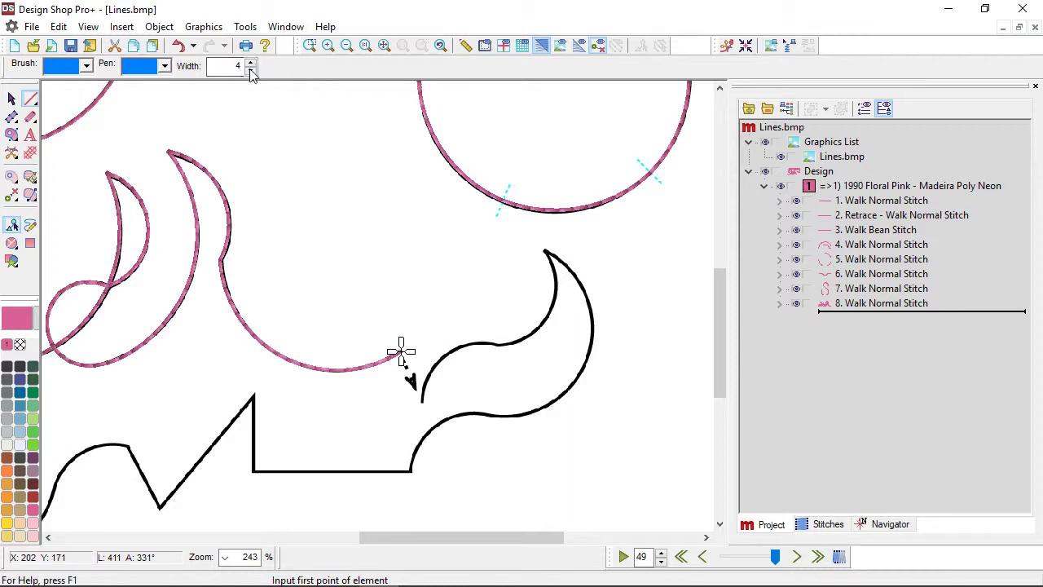
left_click(165, 68)
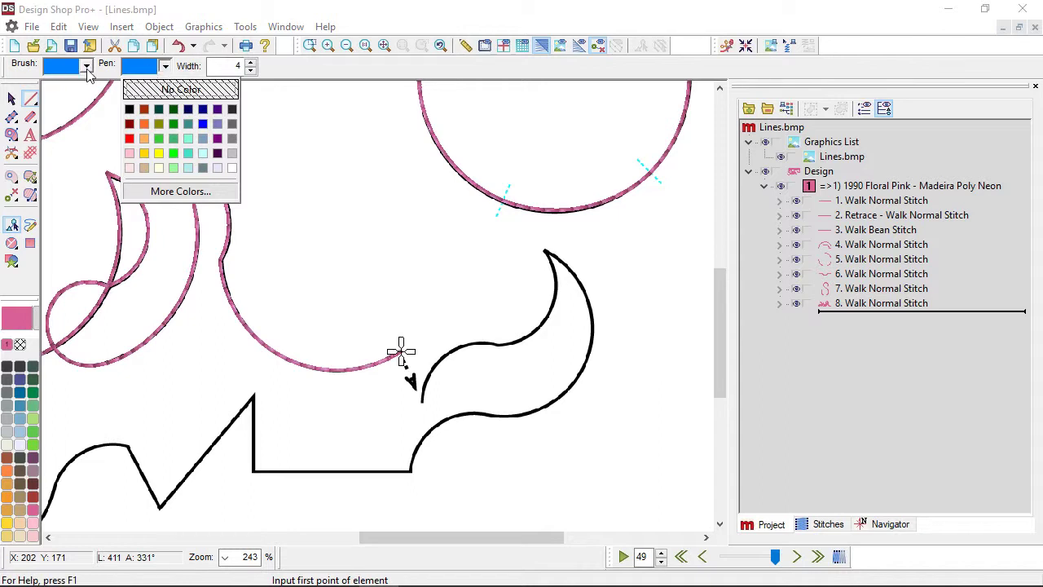
left_click(295, 74)
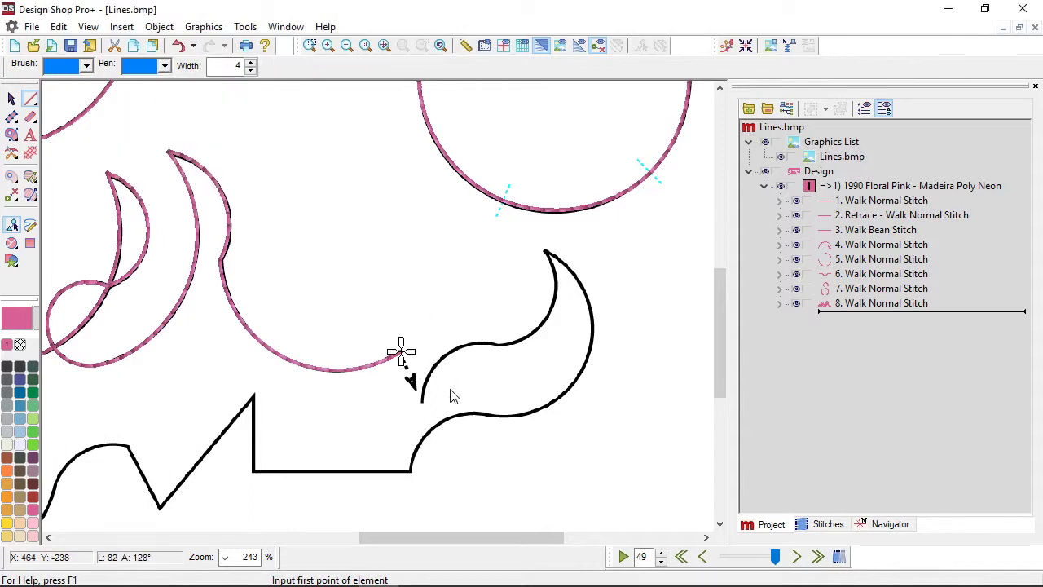
- Trace the horn's inner edge from beside the dotted arrow to its tip, with one curve point per arc and straight points at the ends and bend
scroll(447, 397, "up", 3)
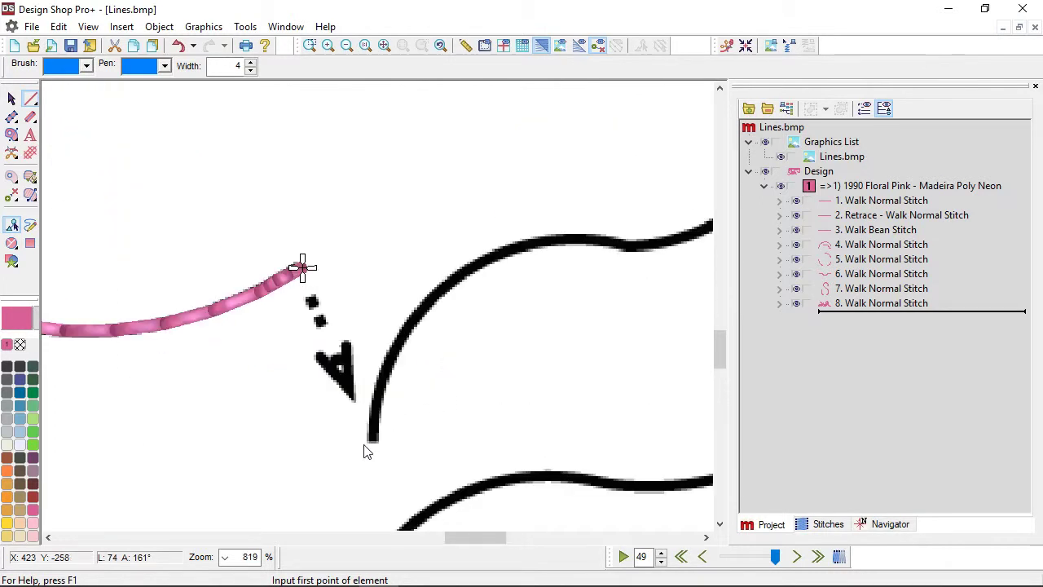
left_click(375, 442)
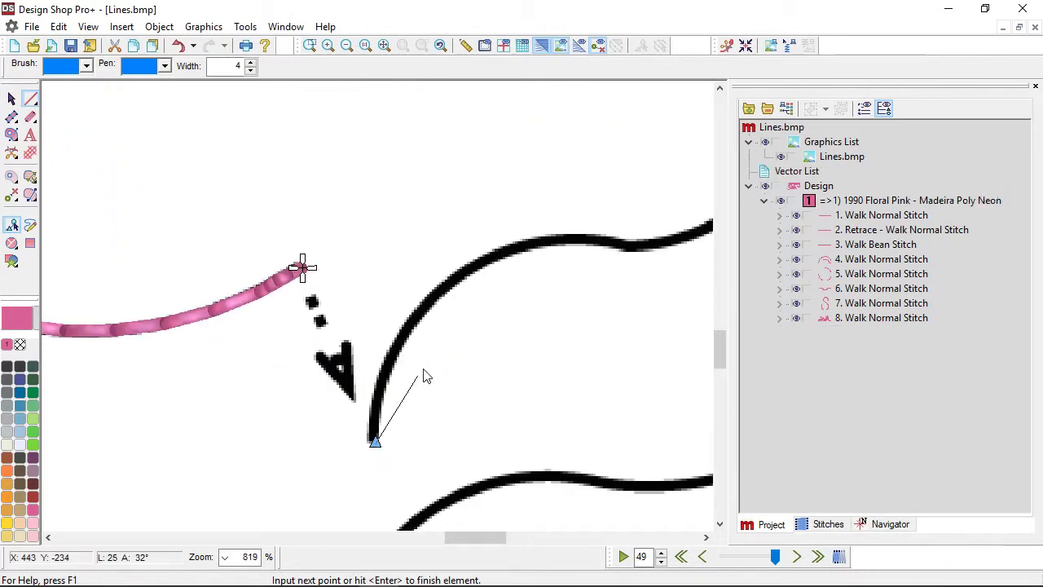
left_click(456, 274)
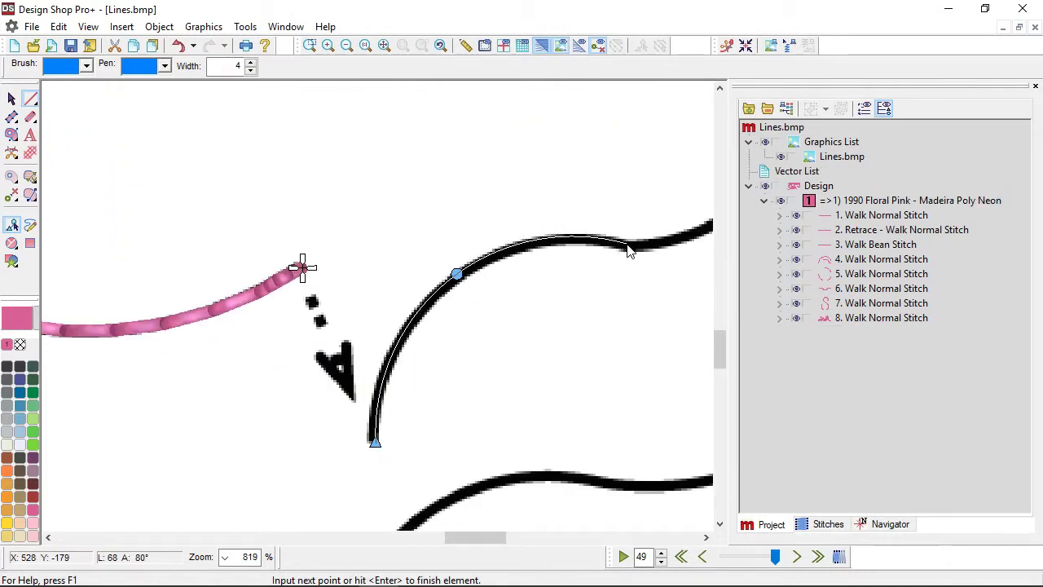
left_click(628, 245)
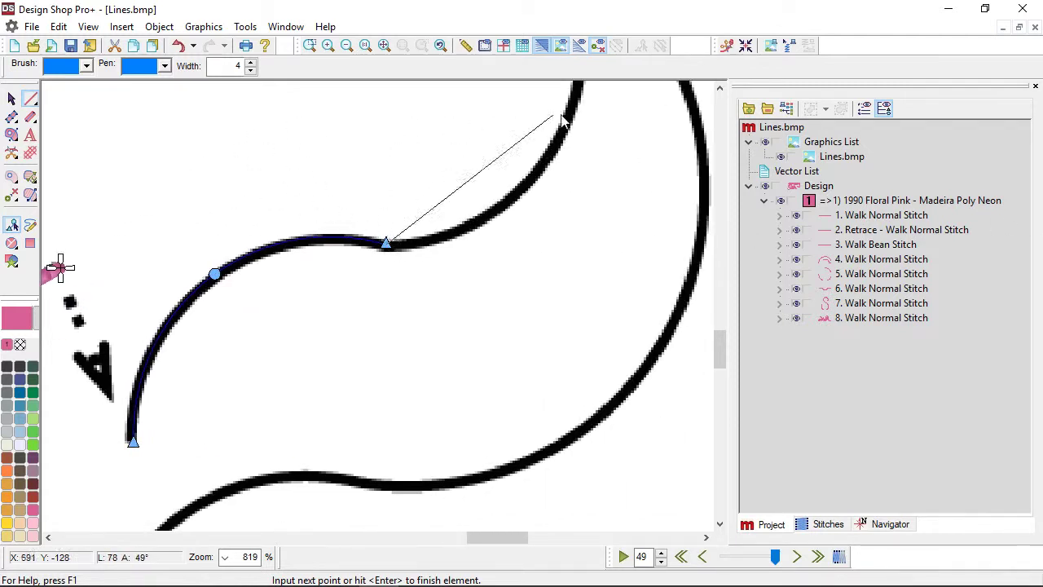
scroll(534, 208, "up", 2)
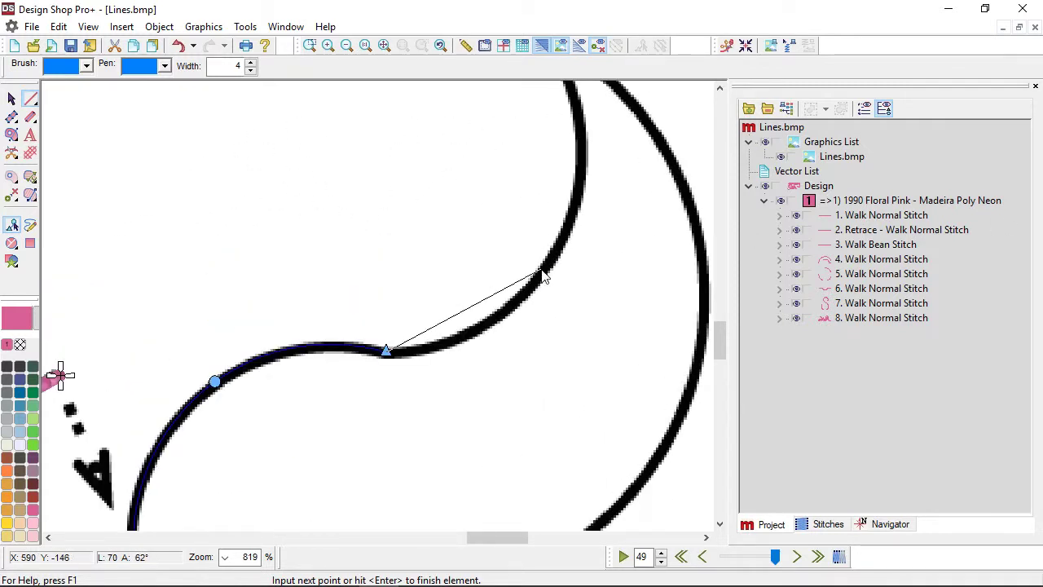
scroll(542, 281, "up", 1)
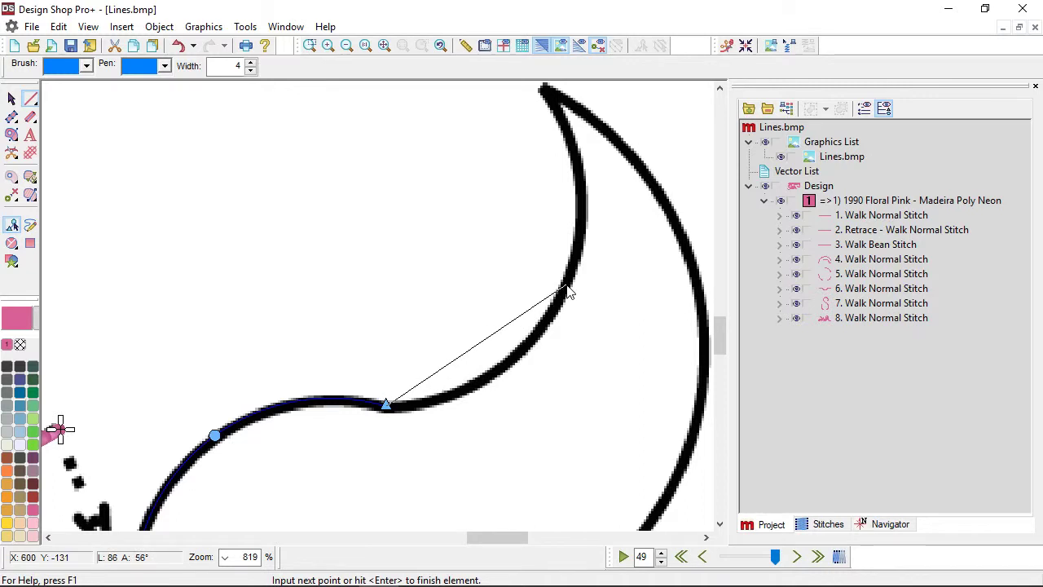
left_click(561, 290)
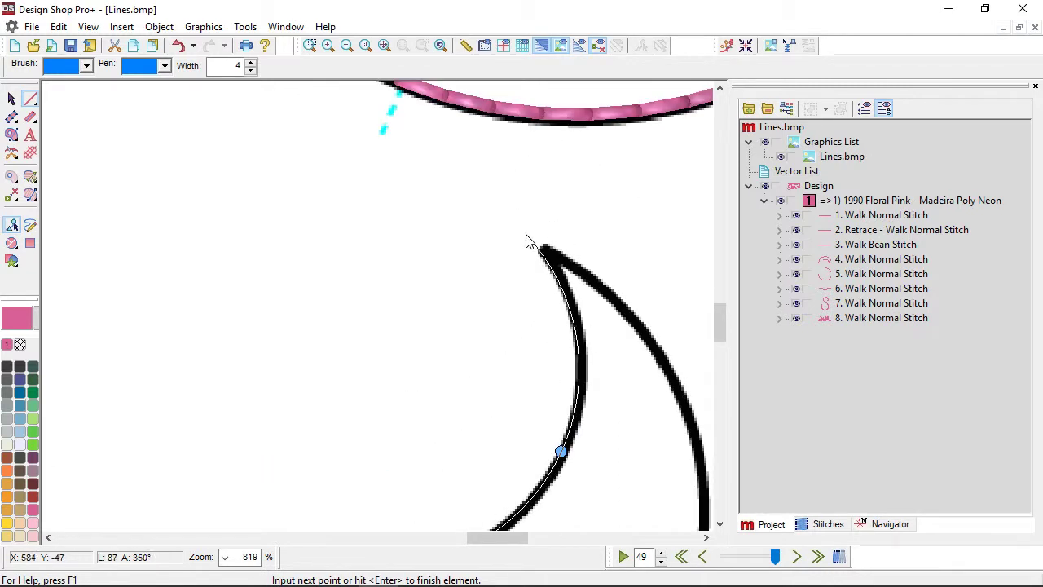
left_click(541, 245)
- Trace the horn's long outer arc from the tip to the lower bend with two curve points and a straight end point
scroll(636, 354, "down", 3)
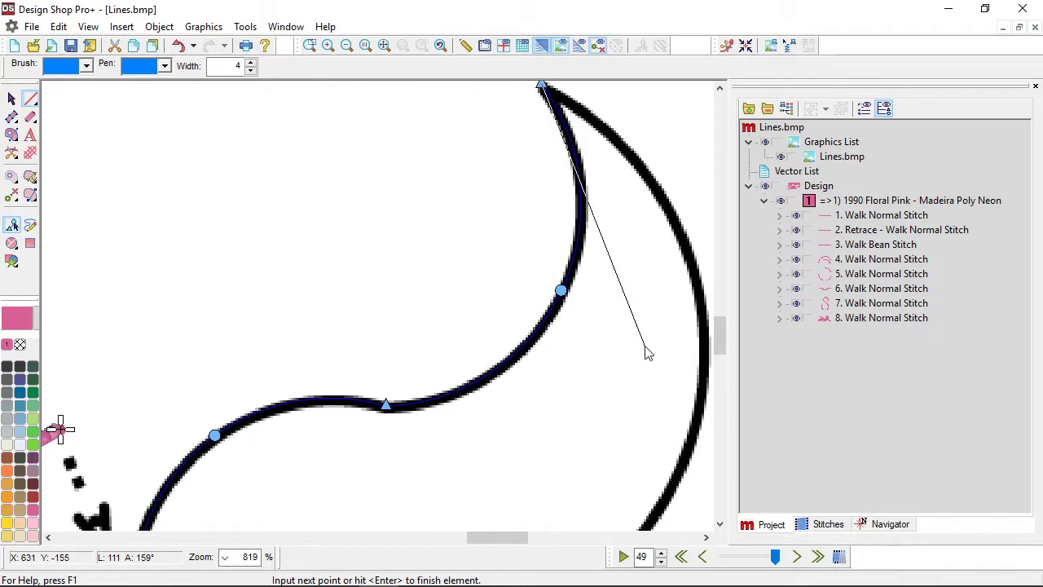
scroll(645, 353, "right", 3)
scroll(486, 408, "down", 1)
scroll(486, 409, "down", 1)
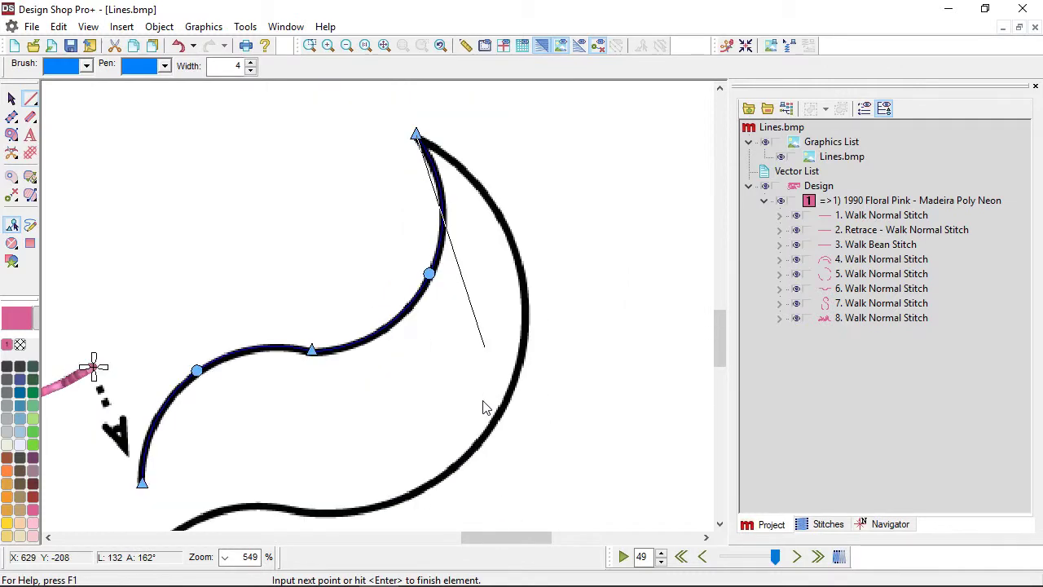
scroll(486, 408, "down", 2)
scroll(486, 409, "up", 4)
scroll(486, 409, "down", 4)
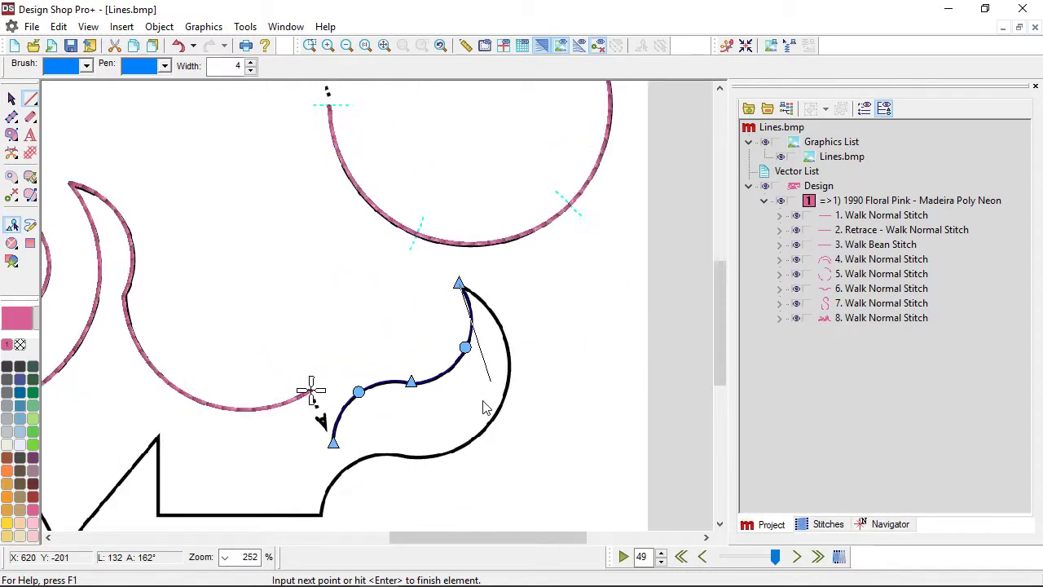
scroll(486, 408, "up", 2)
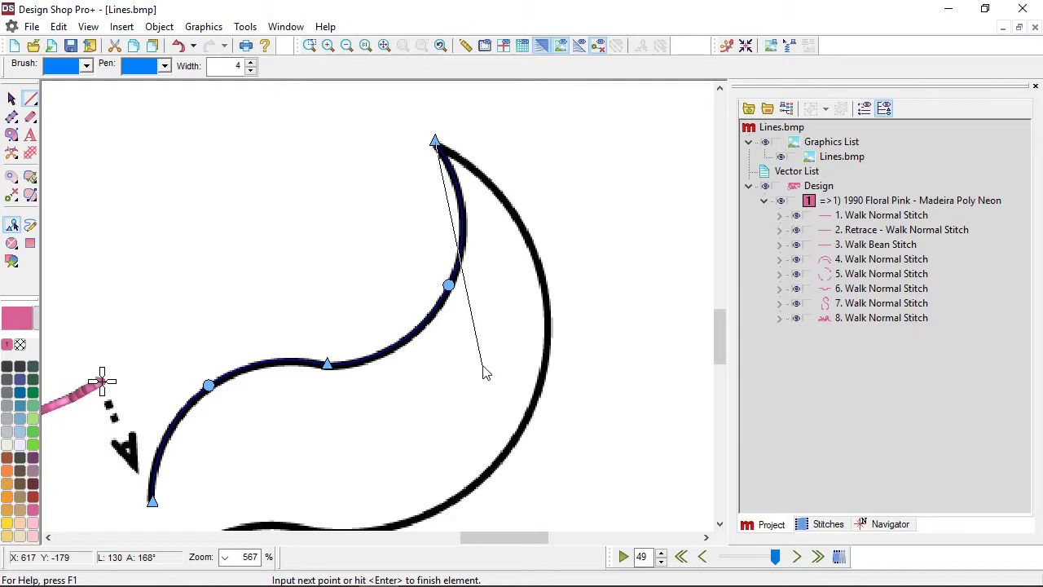
scroll(545, 277, "down", 1)
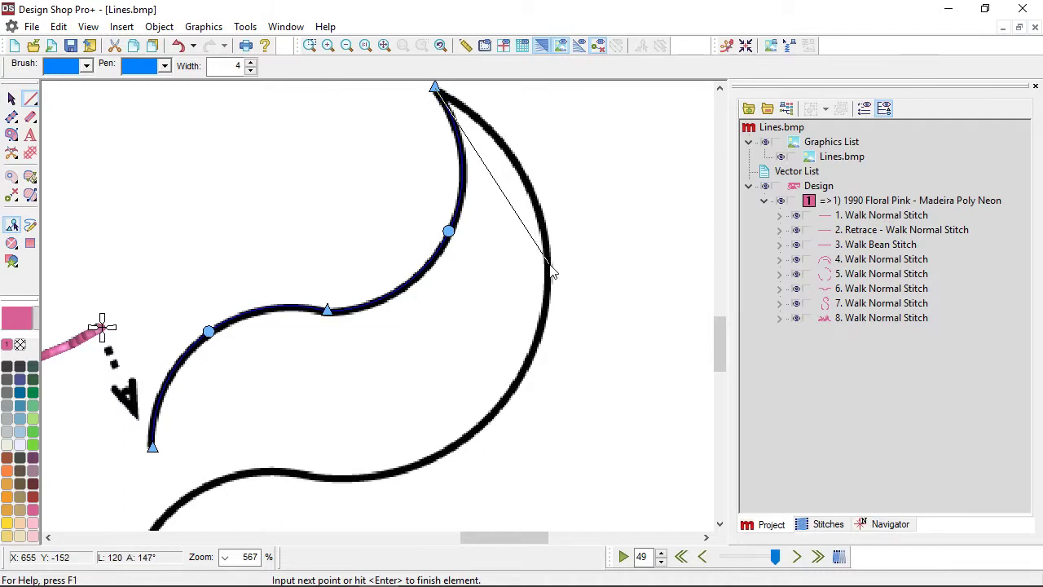
left_click(551, 265)
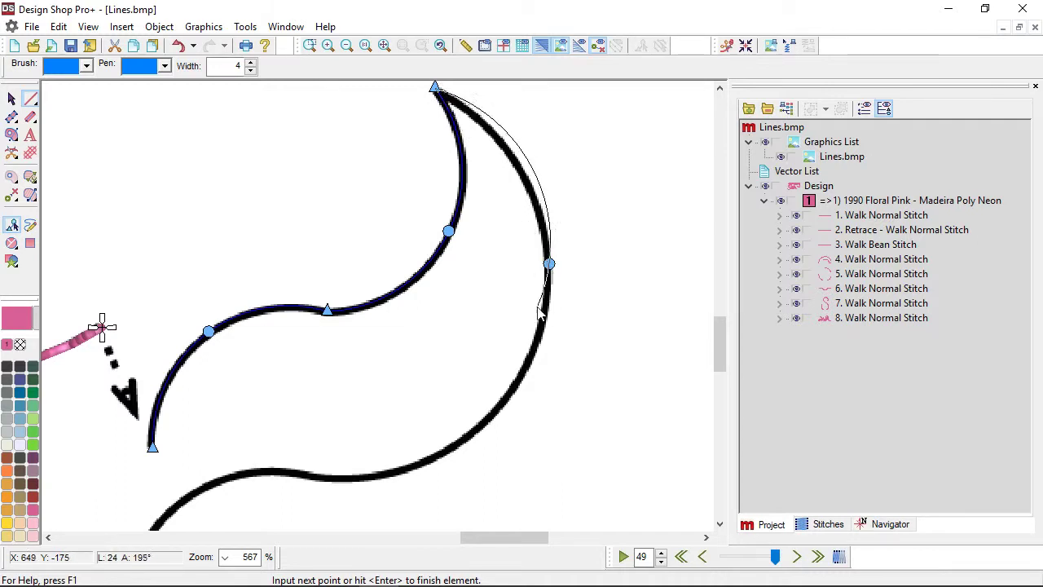
left_click(480, 430)
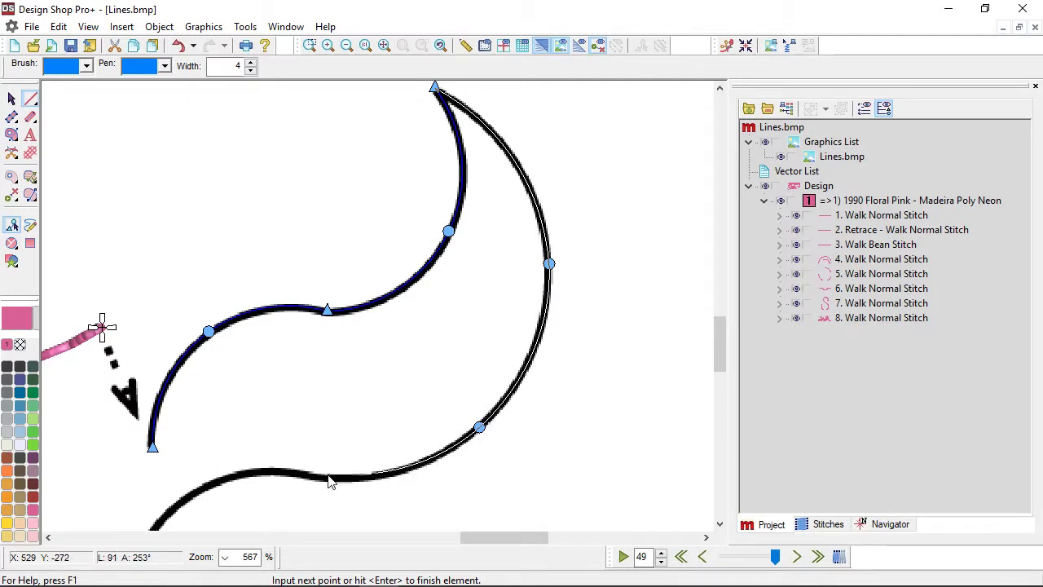
left_click(326, 479)
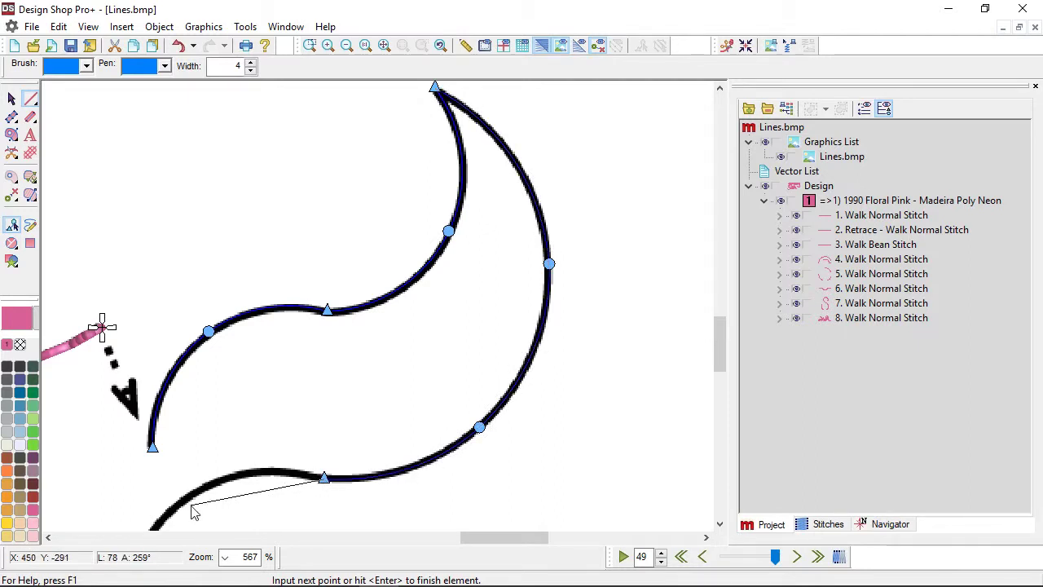
- Trace the short arc from the lower bend to the horizontal line's corner with one curve point and a straight corner point
scroll(192, 489, "down", 3)
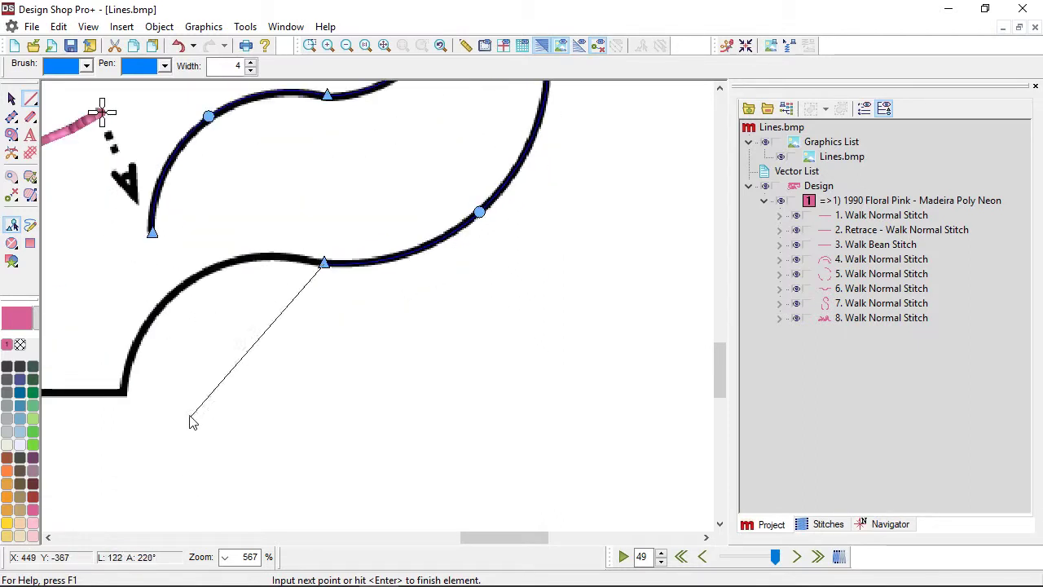
left_click(185, 286)
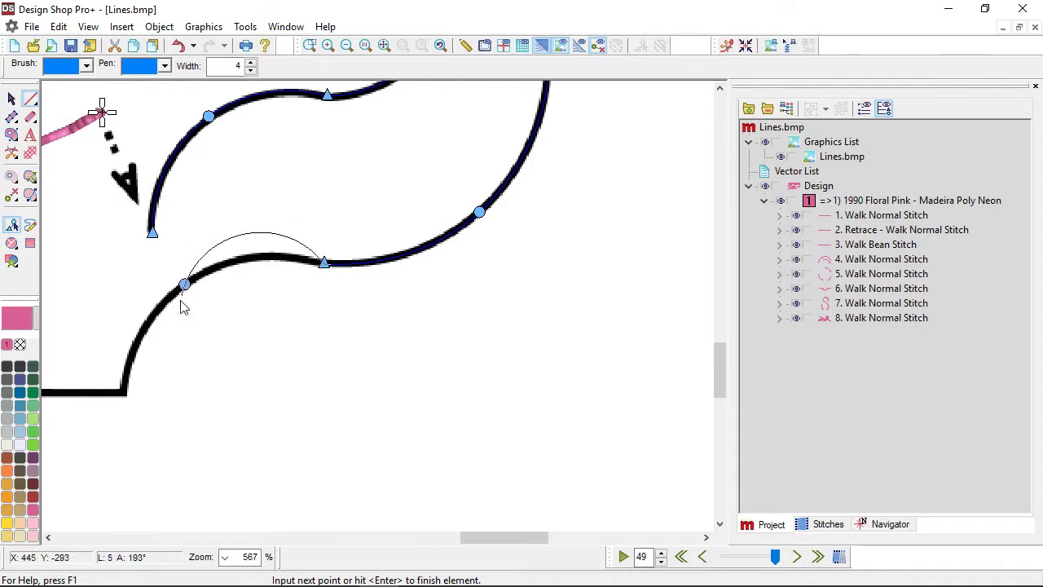
left_click(125, 397)
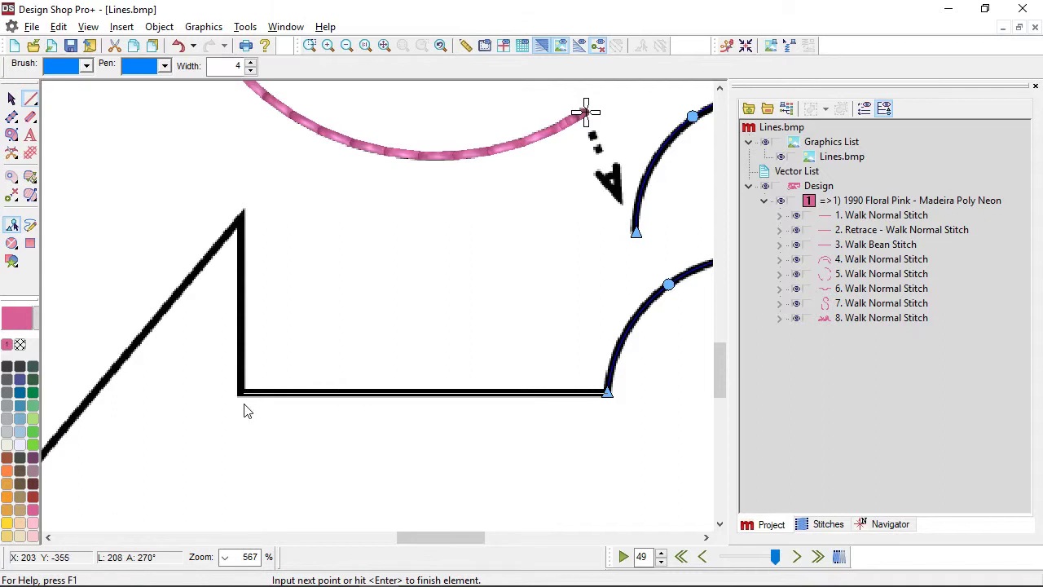
- Trace the horizontal, vertical and two diagonal segments with straight points at each corner, ending where the small hump begins
left_click(242, 396)
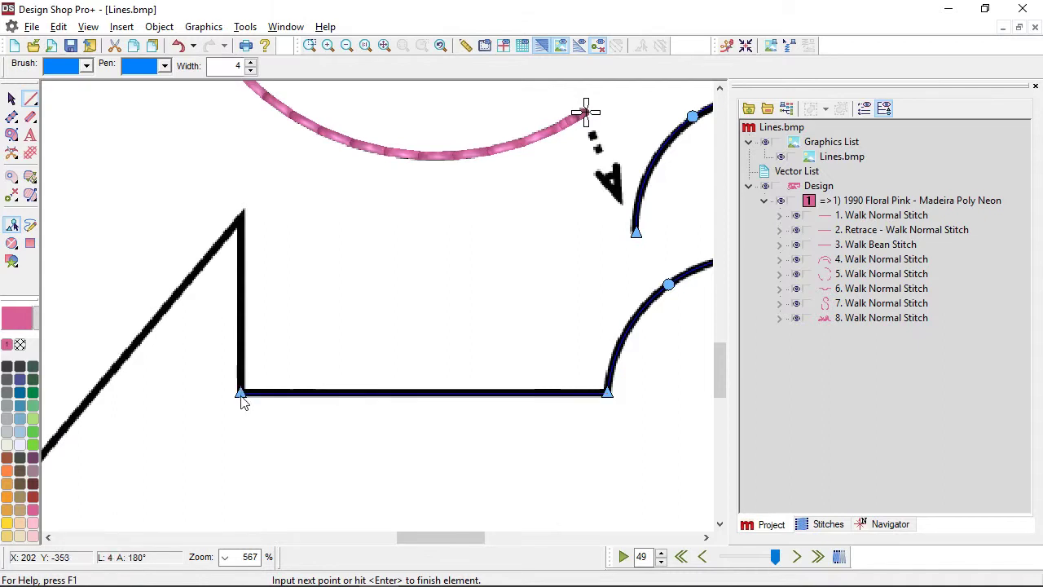
left_click(242, 217)
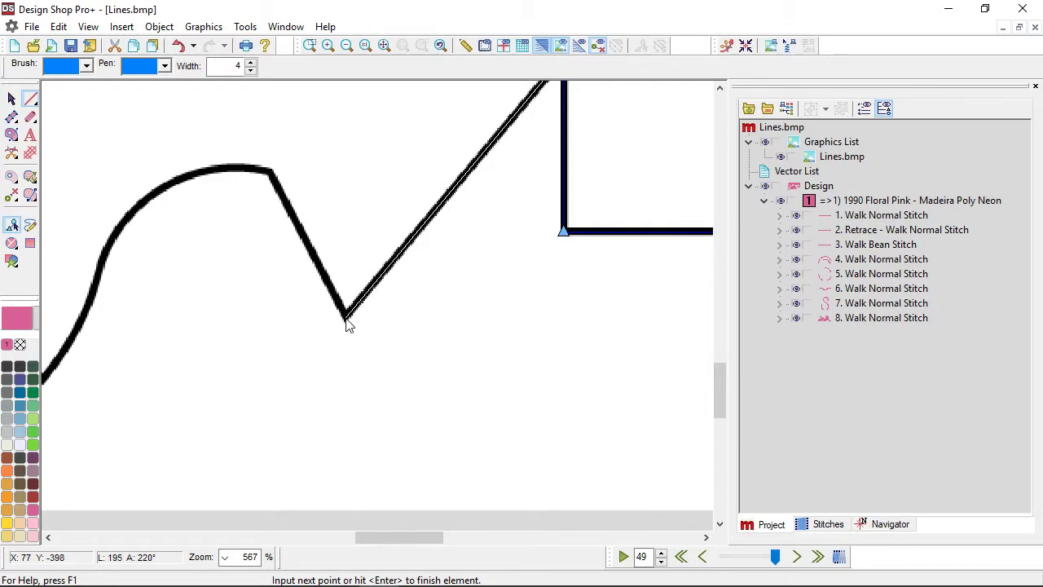
left_click(346, 320)
left_click(271, 170)
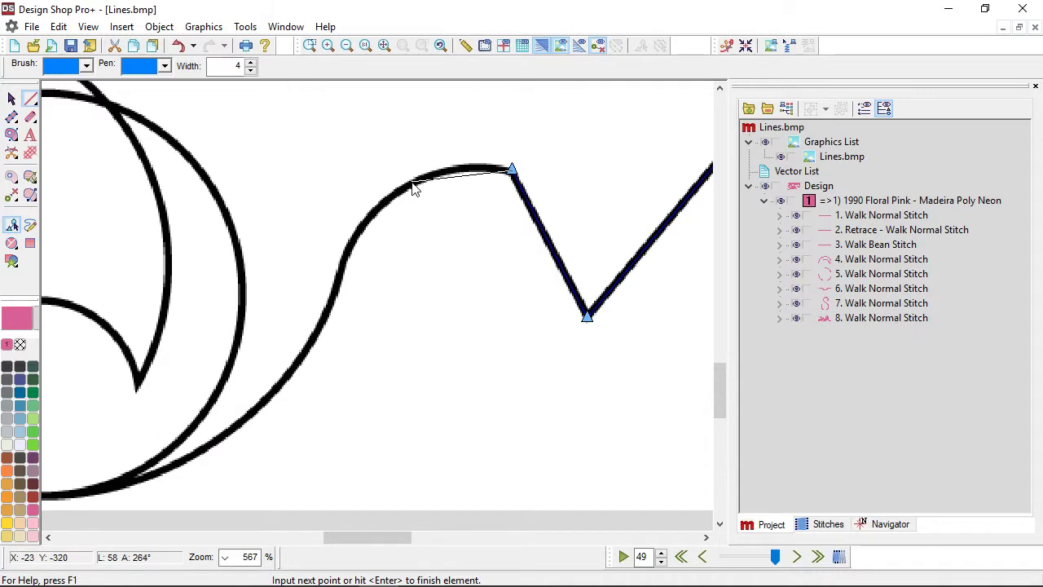
- Trace the small hump and the sweep to the large circle's lowest point with curve points, placing a straight point at the bend between them
left_click(408, 185)
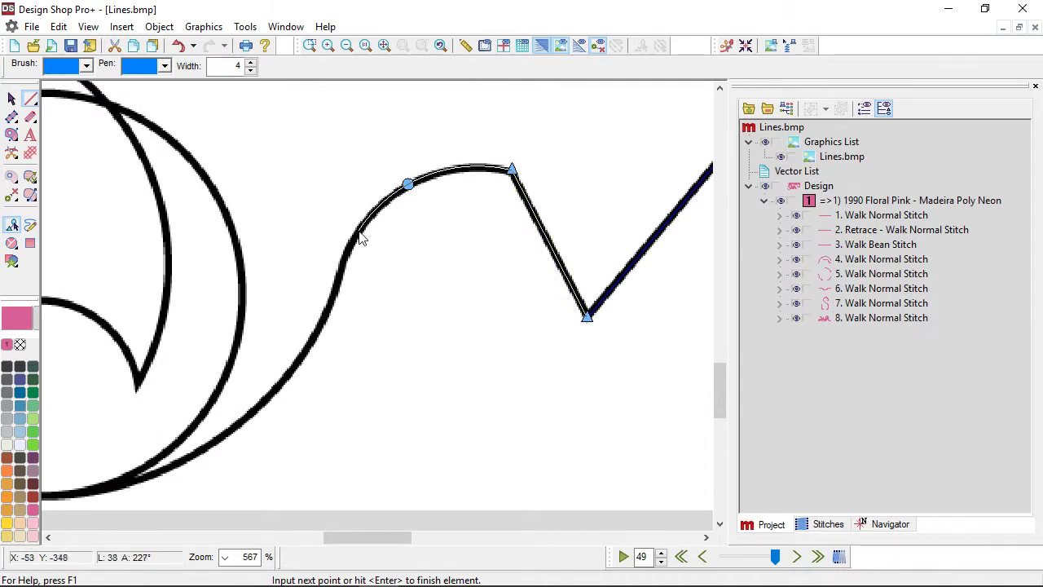
left_click(341, 273)
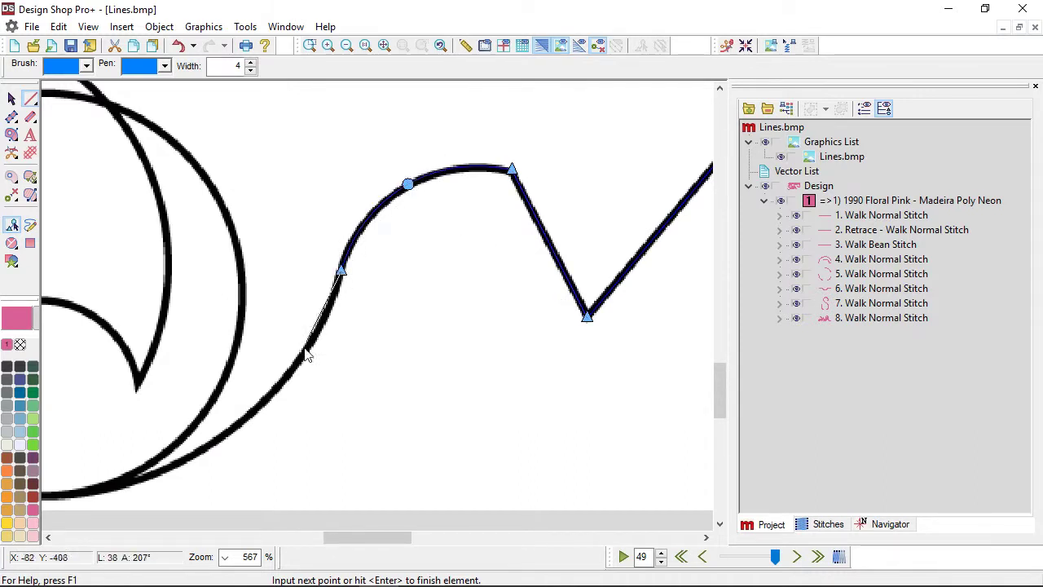
left_click(236, 425)
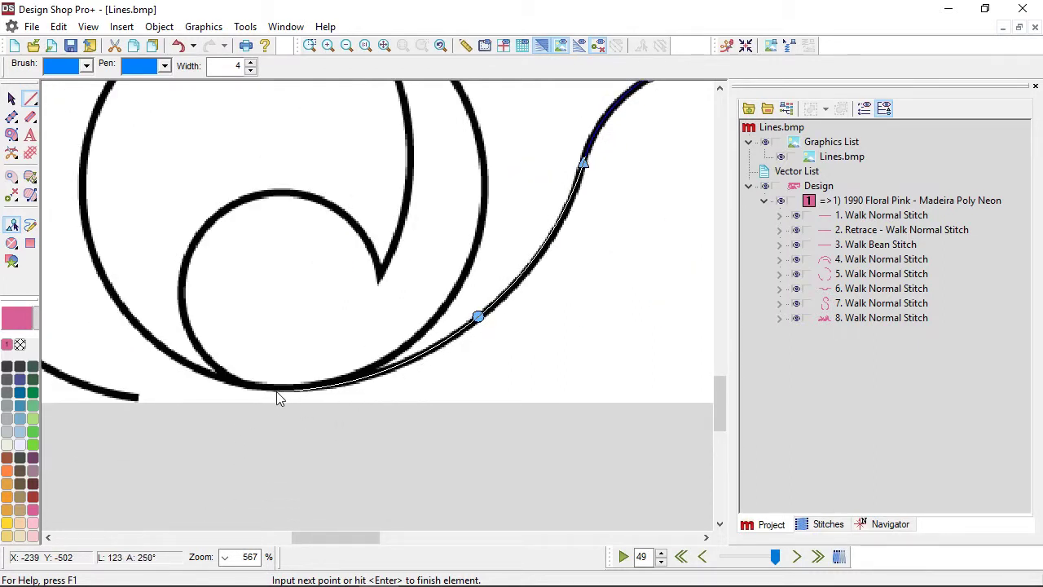
left_click(273, 389)
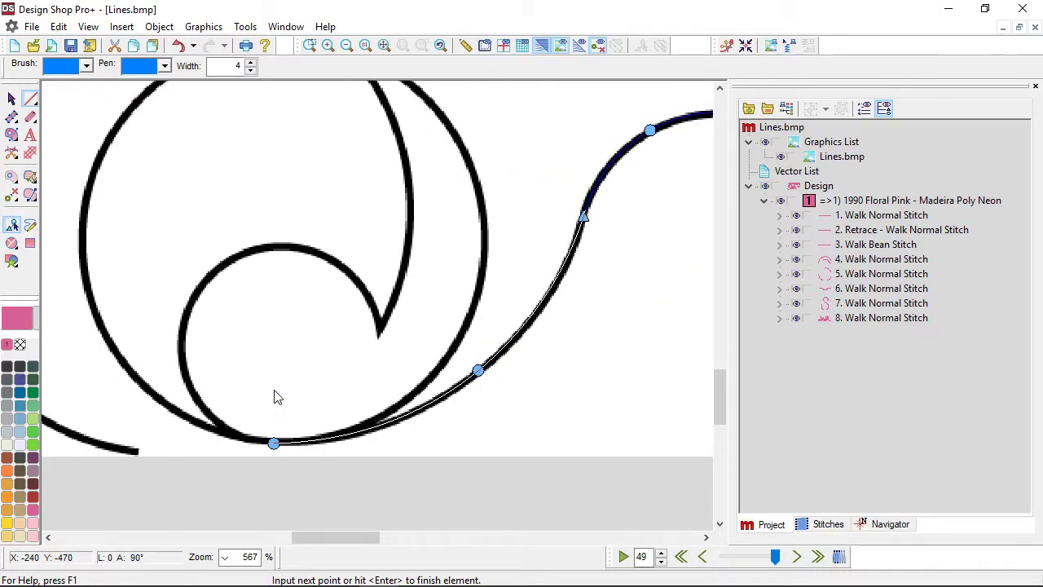
- Trace the large circle clockwise with five curve points and return to its lowest point with a straight point
left_click(96, 313)
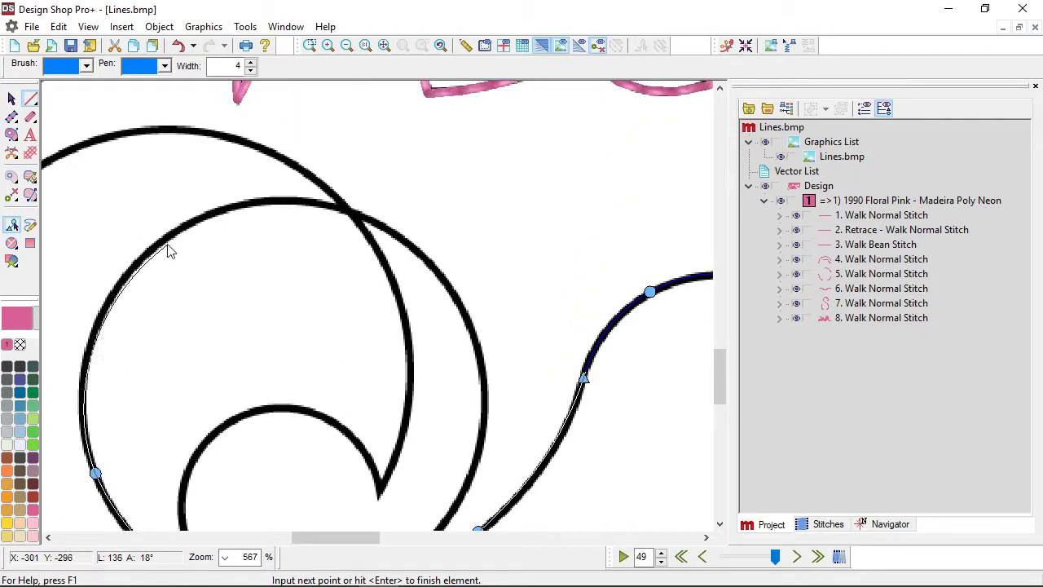
left_click(167, 236)
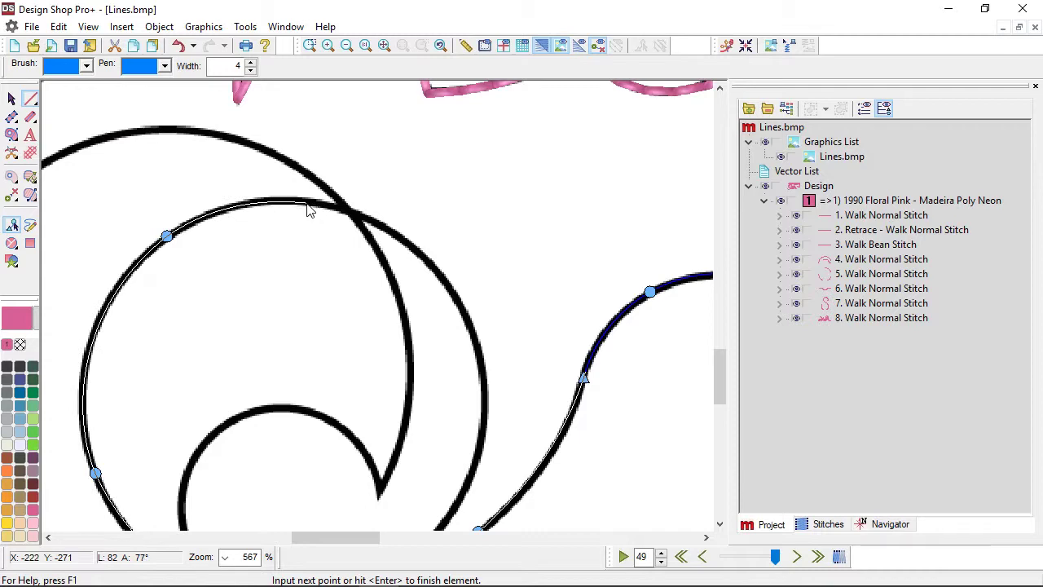
left_click(300, 201)
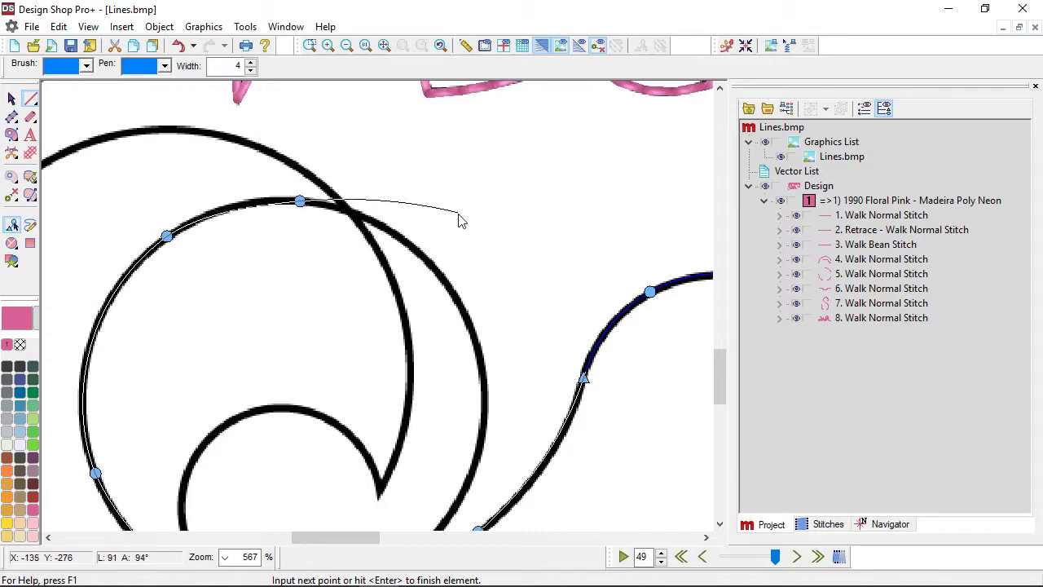
left_click(454, 289)
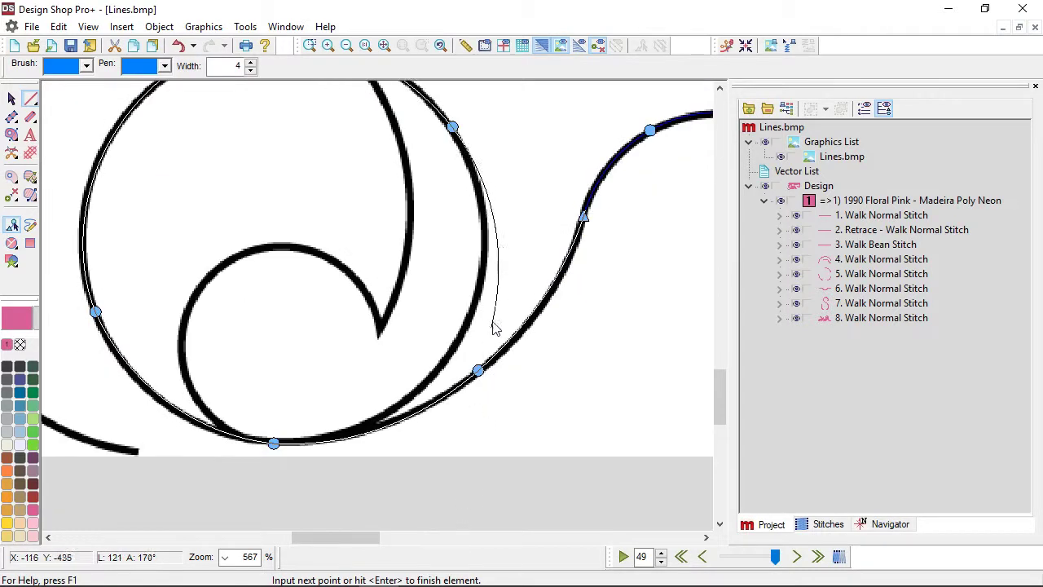
left_click(465, 329)
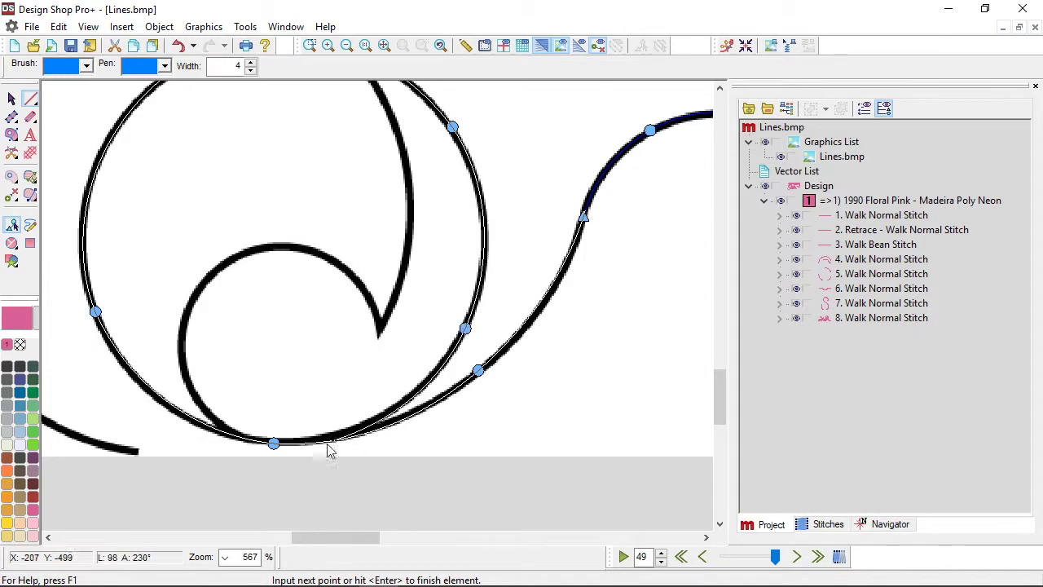
left_click(275, 446)
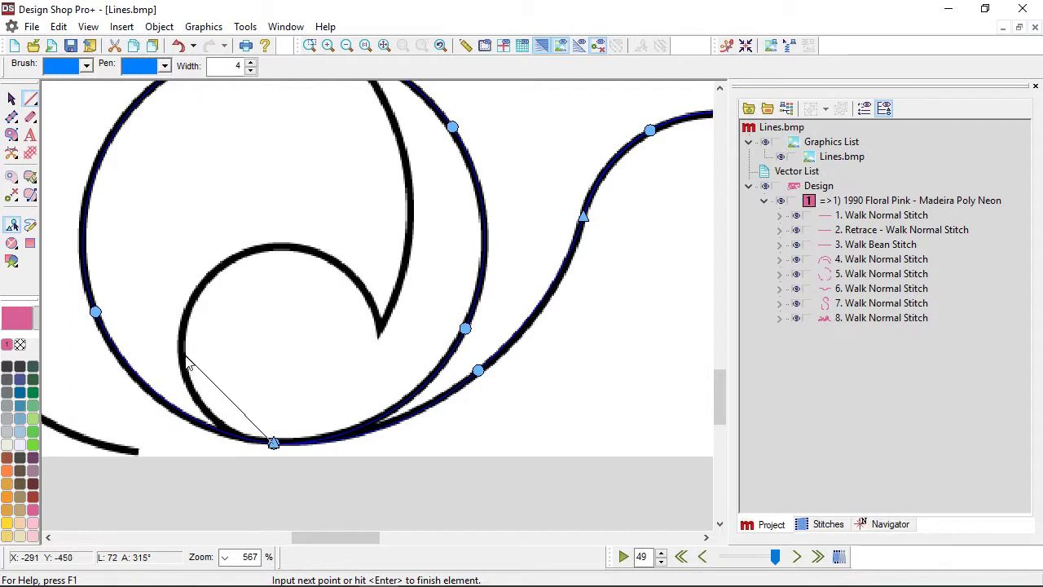
- Trace the small inner arc from the circle's lowest point with three curve points, ending in a straight point at the sharp tip
left_click(183, 355)
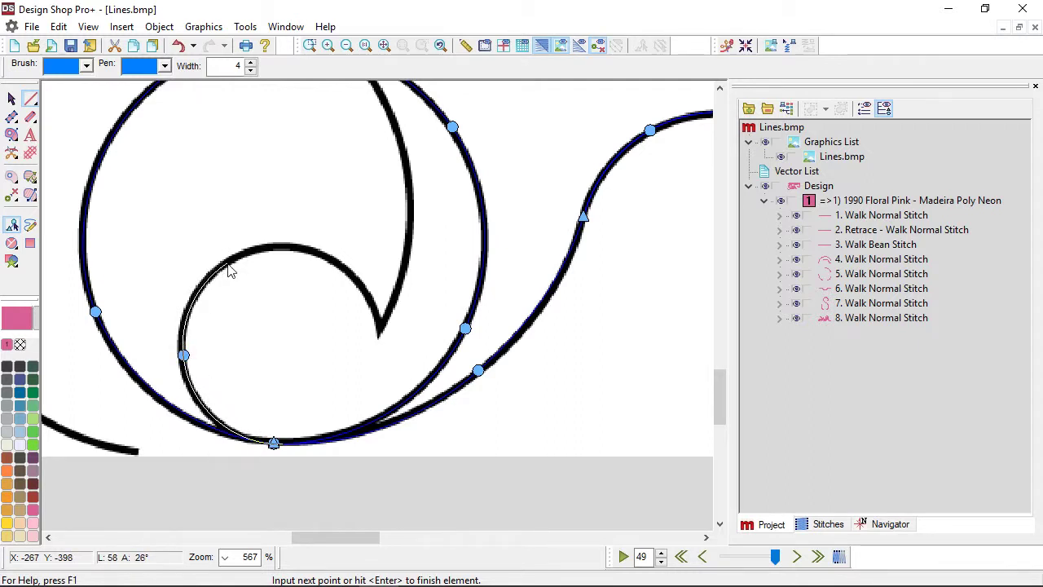
left_click(228, 263)
left_click(324, 254)
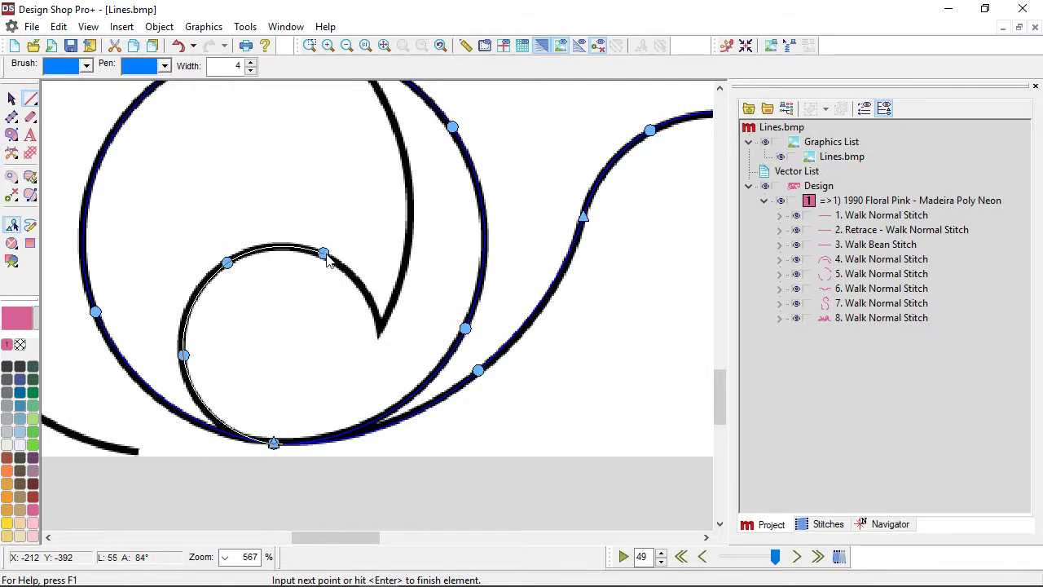
left_click(380, 332)
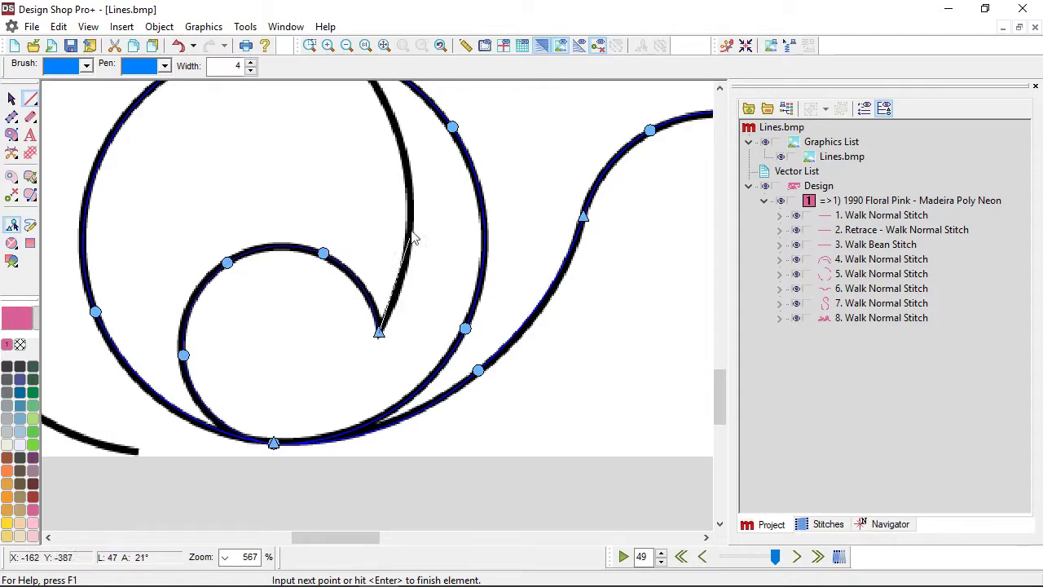
- Trace the outer arc counterclockwise from the sharp tip with four curve points, end it with a straight point at the open end, and finish the vector line
scroll(399, 237, "up", 2)
left_click(390, 267)
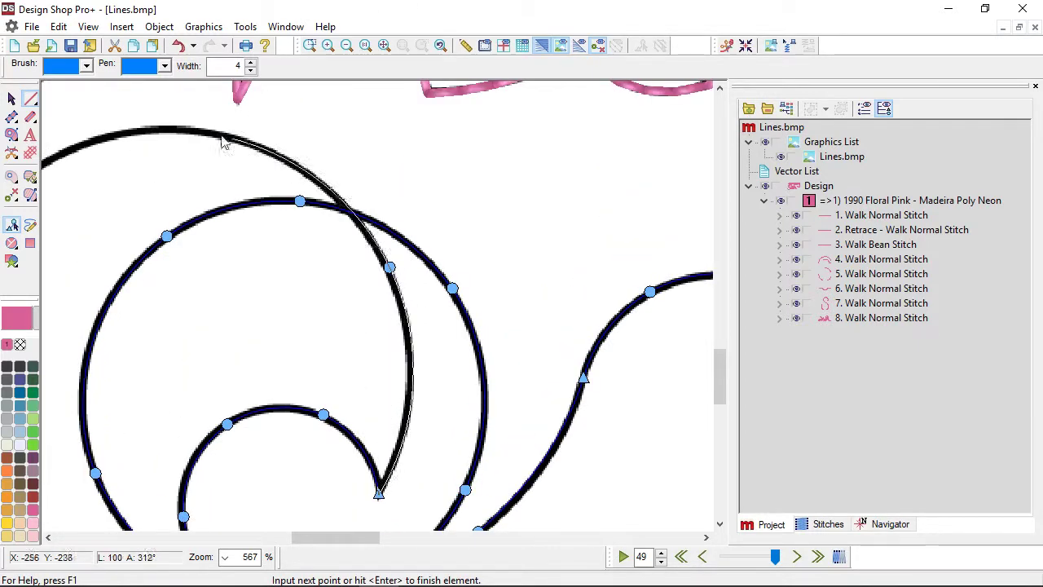
left_click(202, 131)
scroll(207, 204, "left", 3)
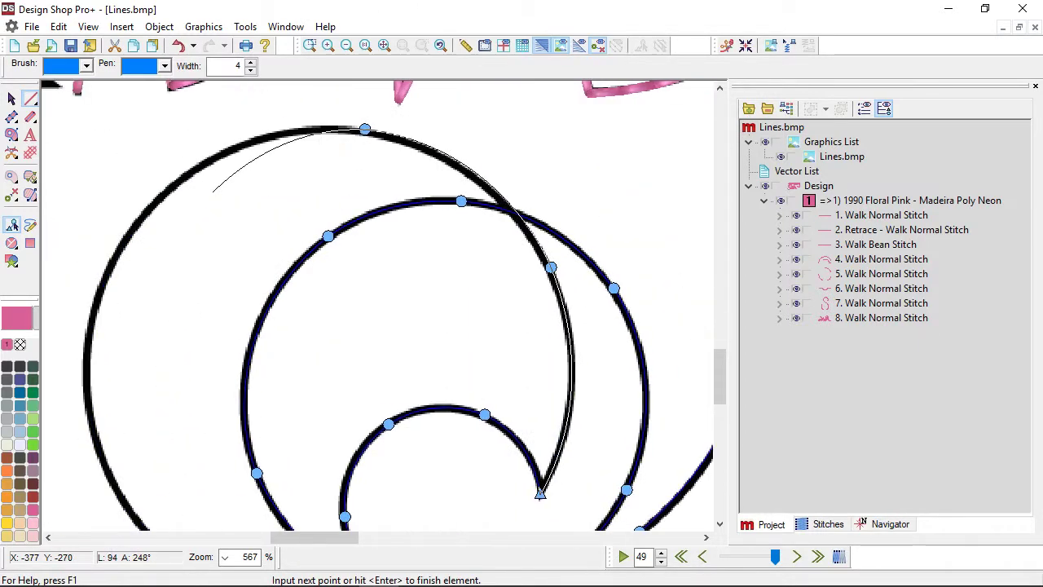
left_click(209, 236)
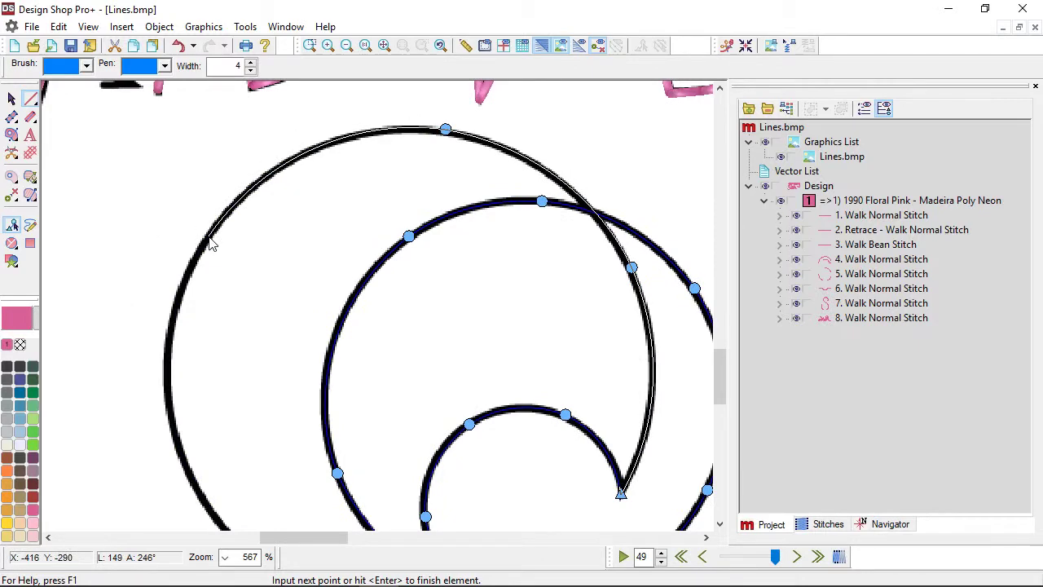
left_click(186, 470)
scroll(186, 469, "down", 3)
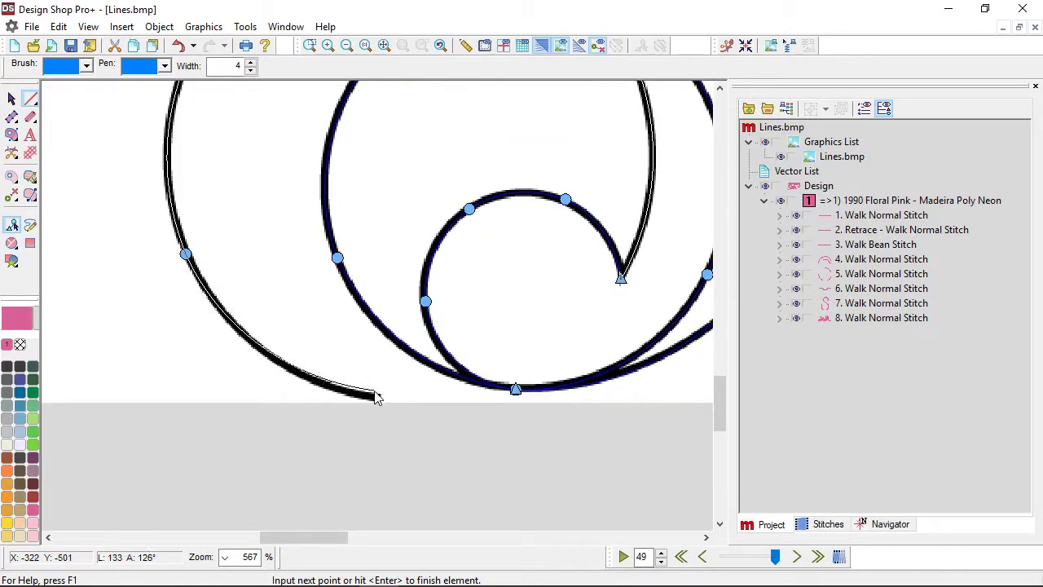
right_click(379, 399)
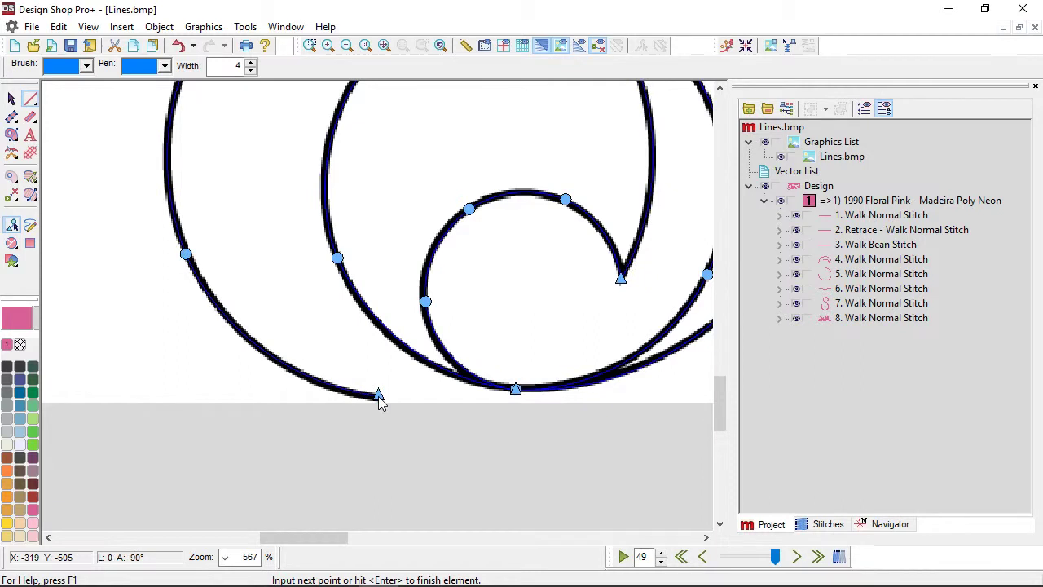
key("Return")
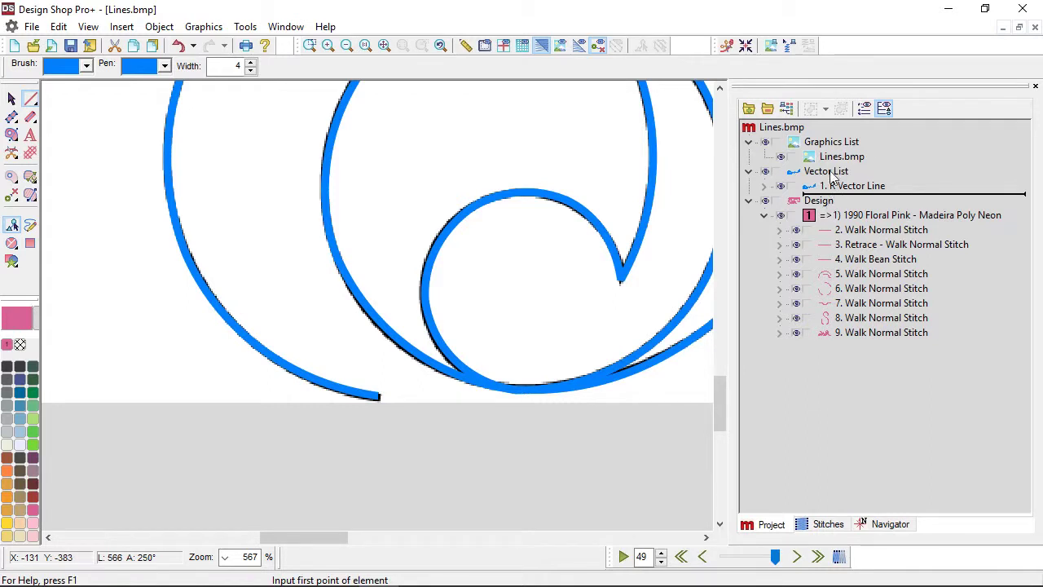
- Digitize a small zigzag manual stitch with four points in the blank area between the S curve and the large blue circle
scroll(510, 282, "down", 2)
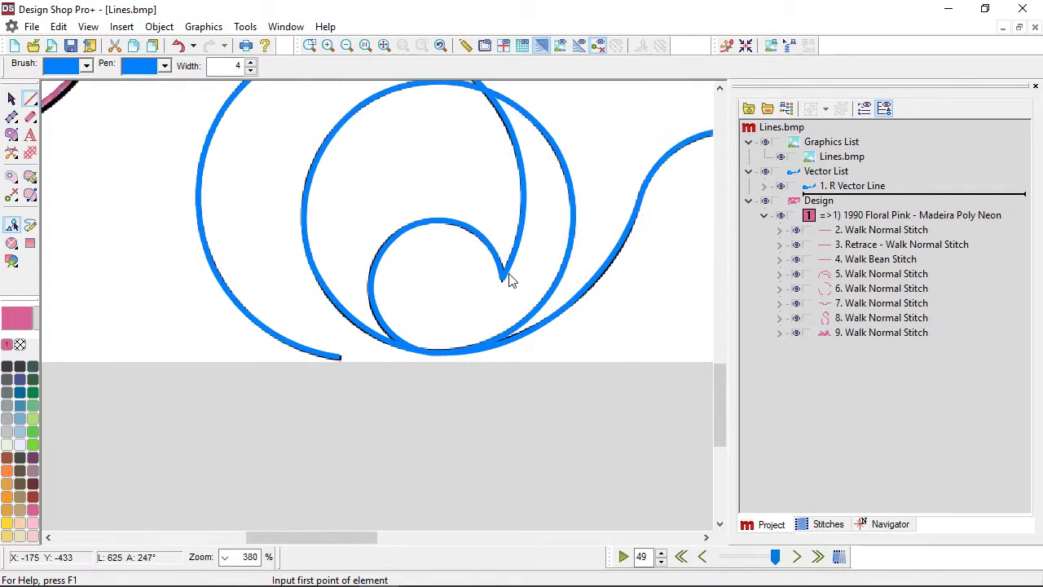
scroll(511, 281, "down", 2)
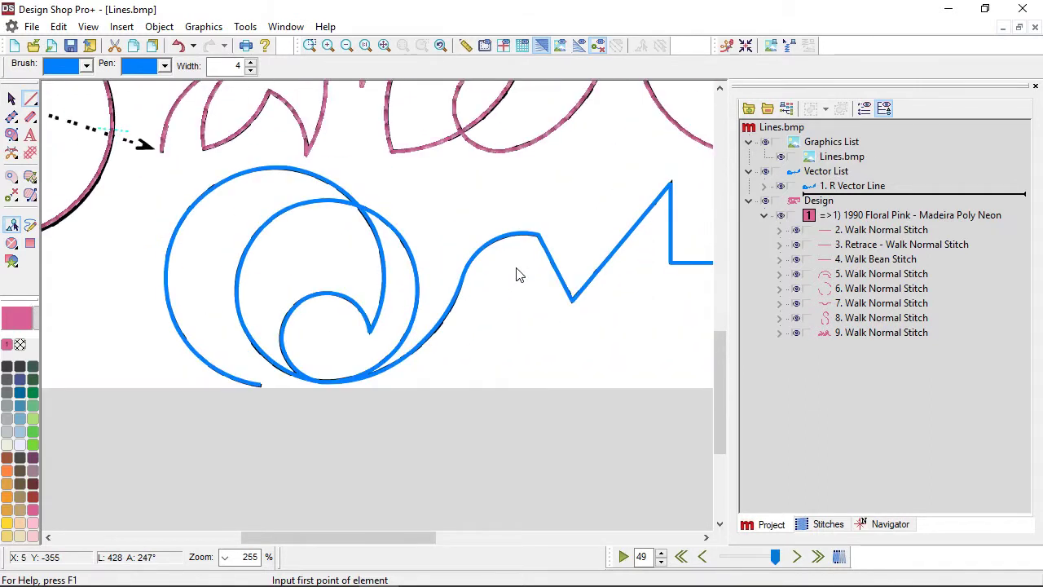
scroll(516, 275, "down", 2)
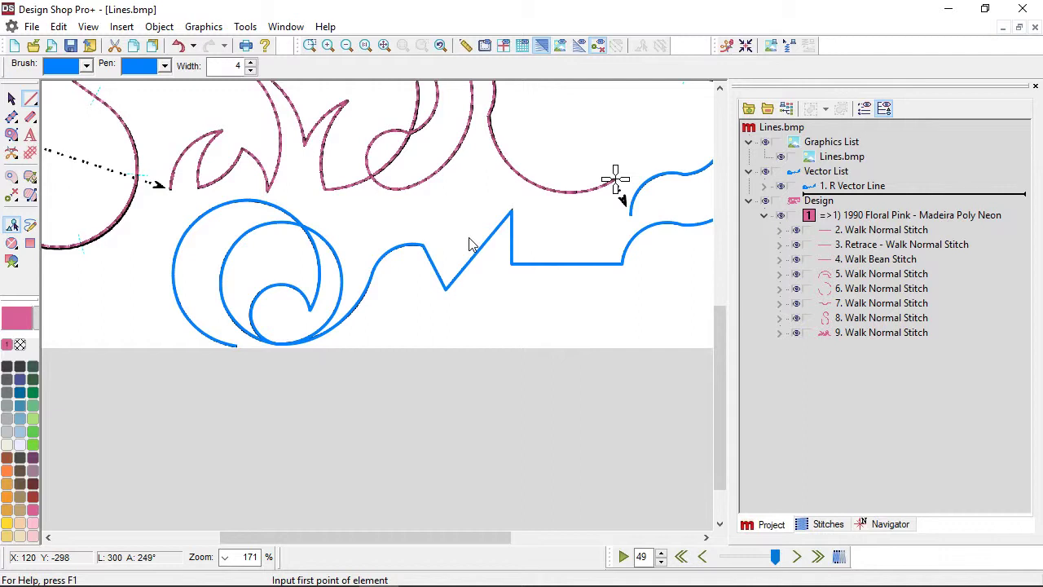
left_click(30, 99)
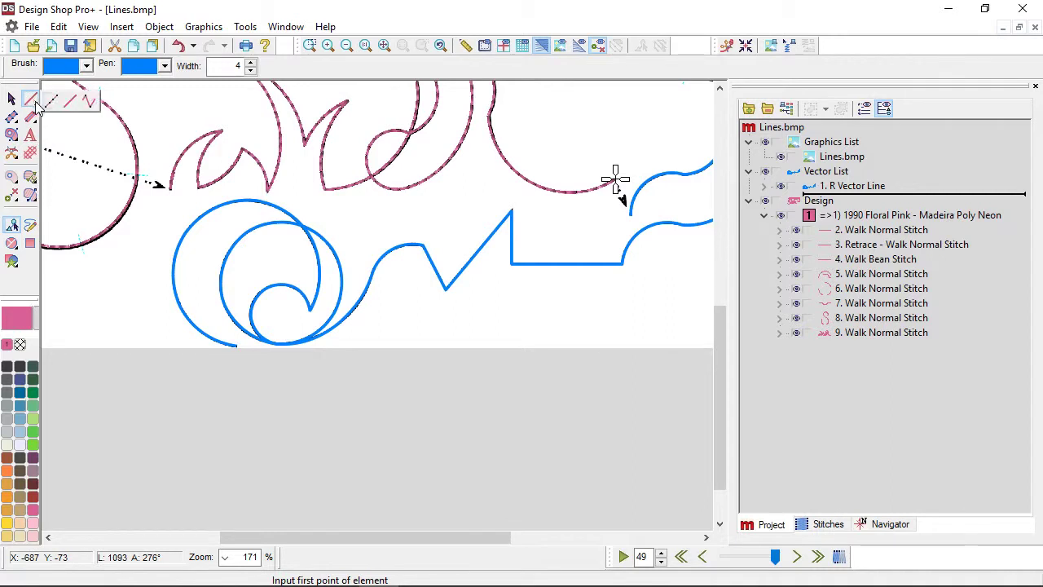
left_click(86, 108)
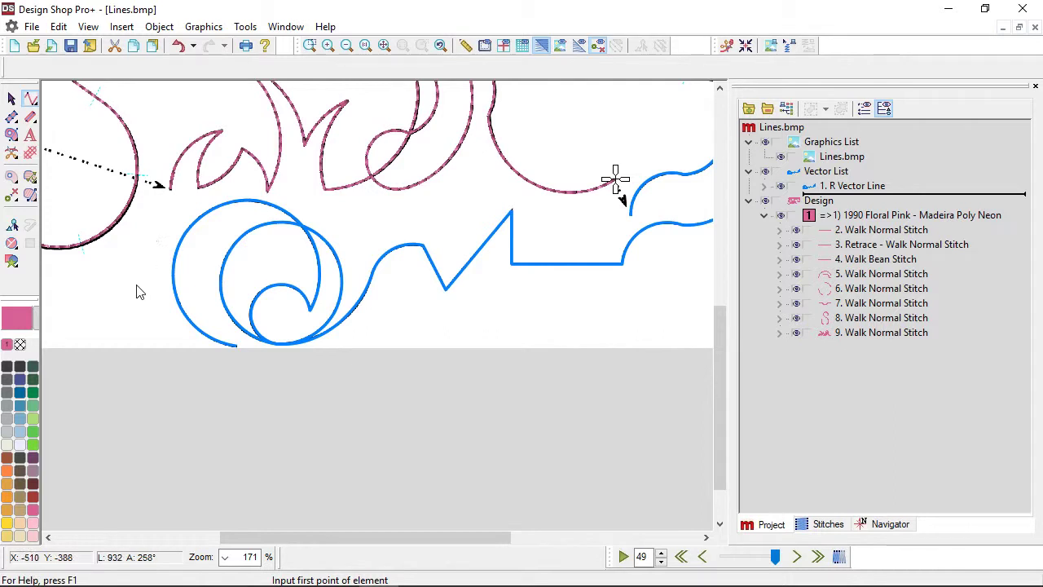
left_click(110, 288)
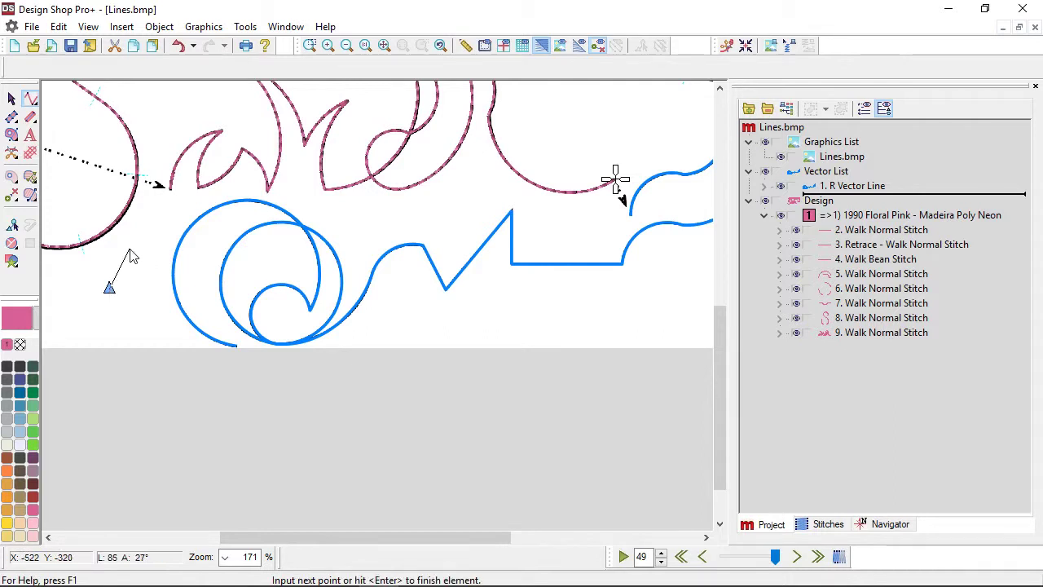
right_click(129, 248)
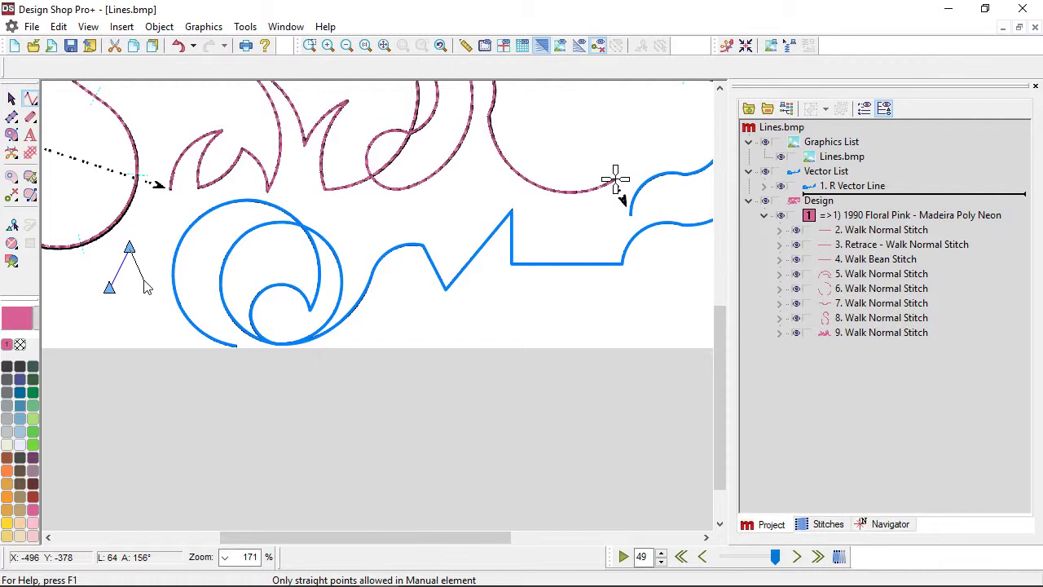
left_click(144, 282)
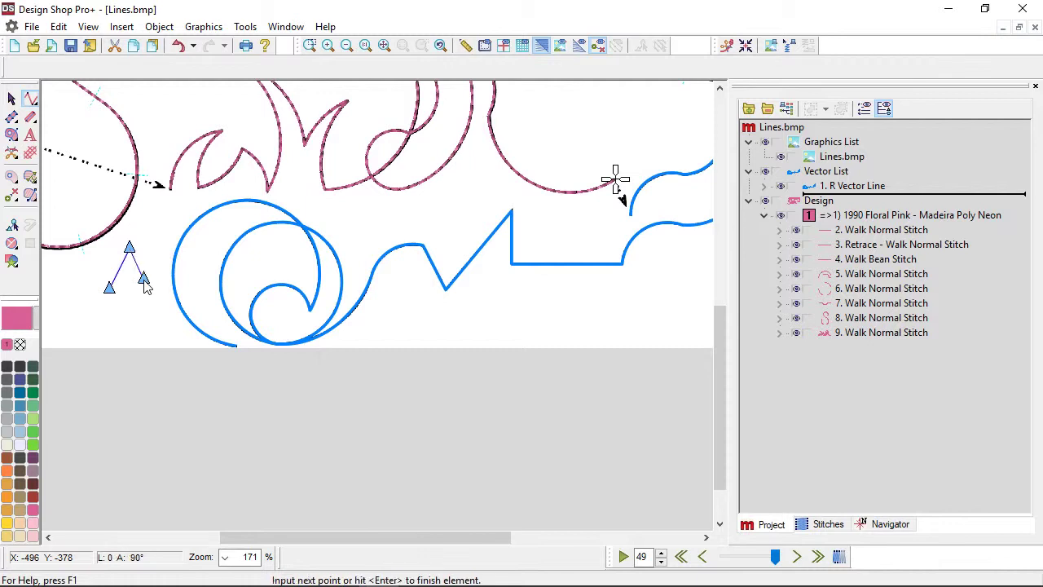
left_click(155, 232)
key("Return")
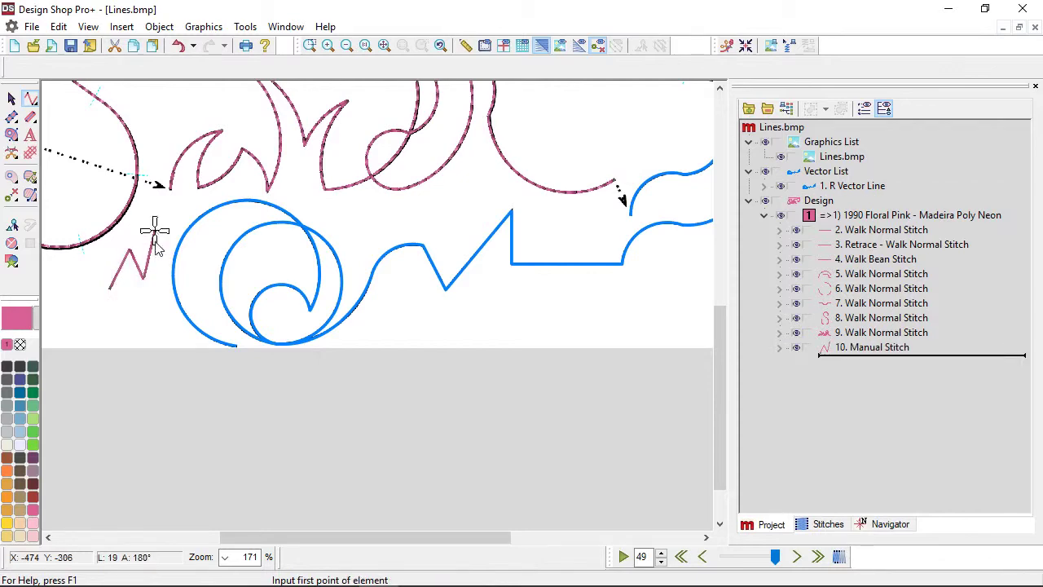
scroll(155, 251, "up", 3)
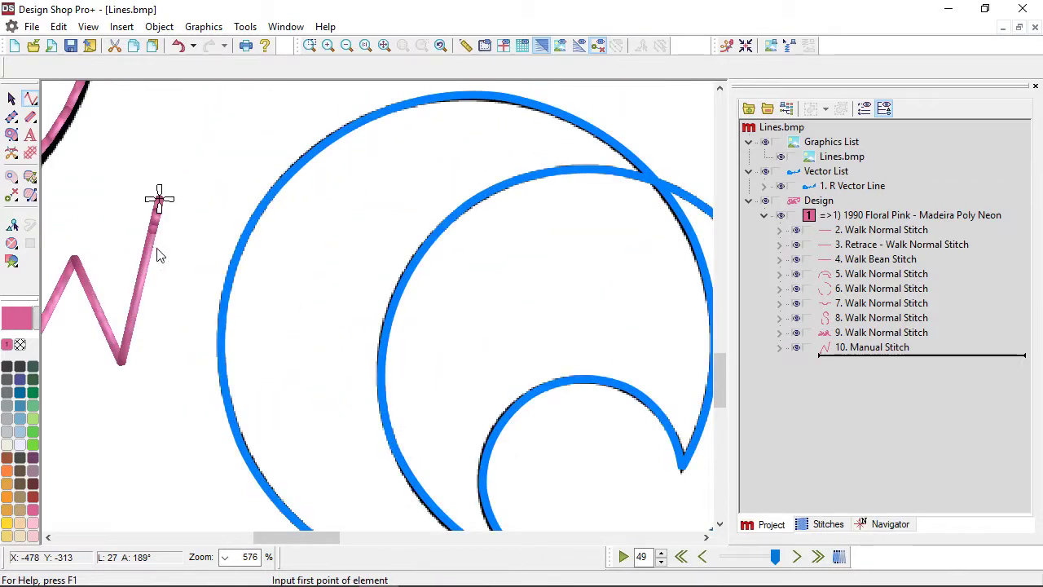
scroll(159, 255, "left", 3)
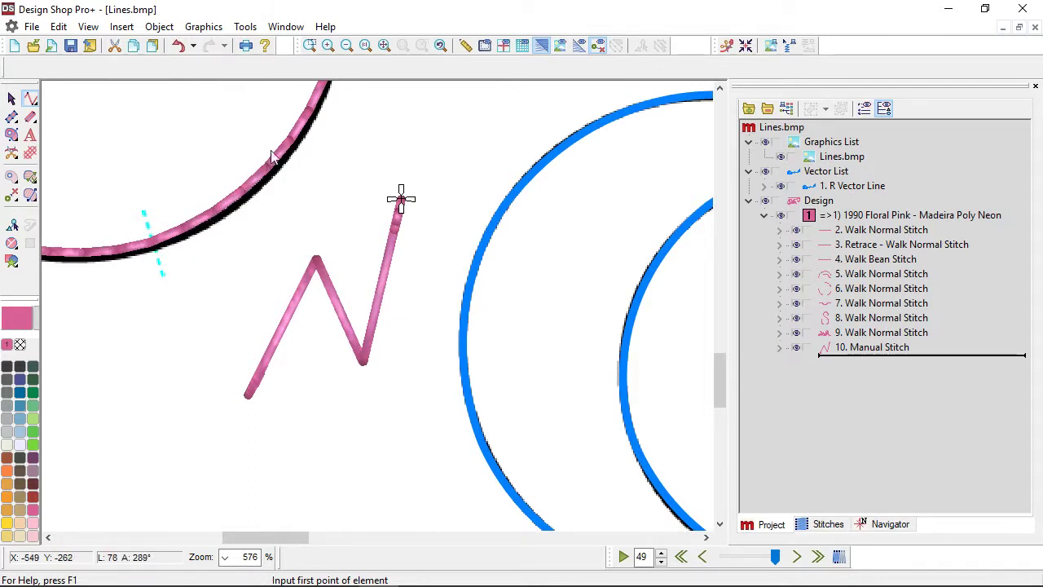
scroll(489, 237, "down", 4)
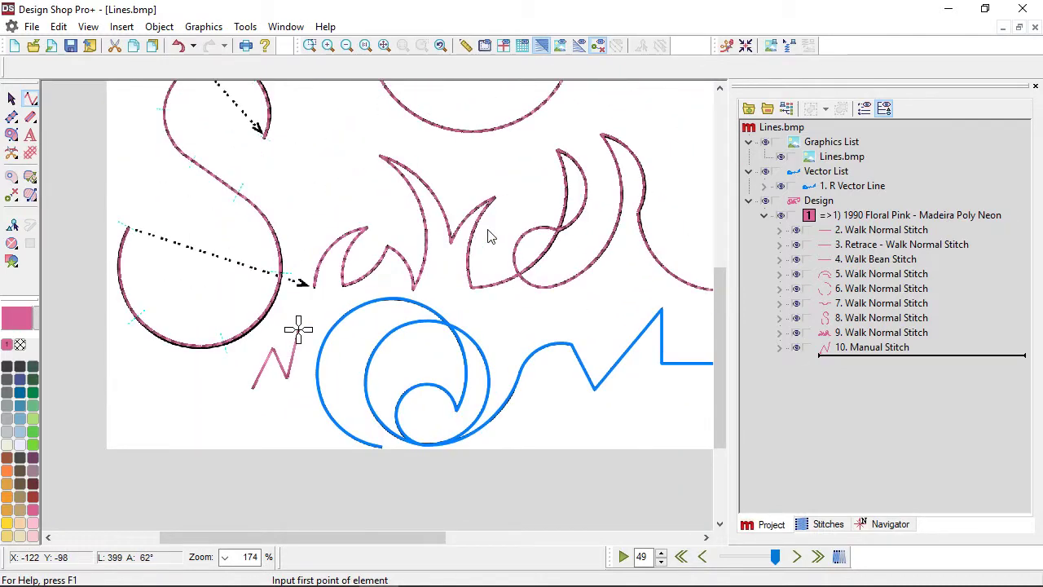
scroll(489, 237, "down", 1)
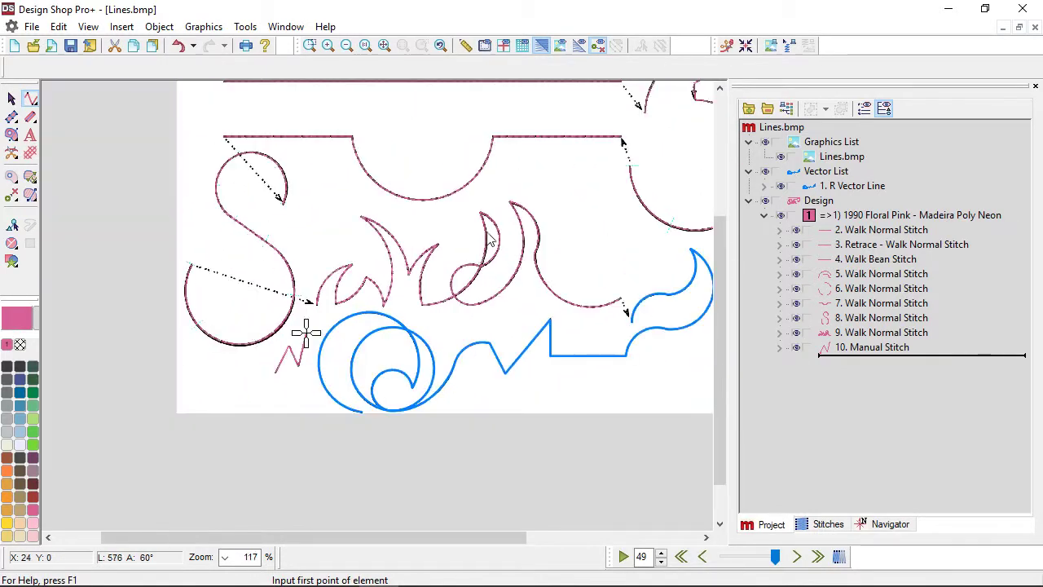